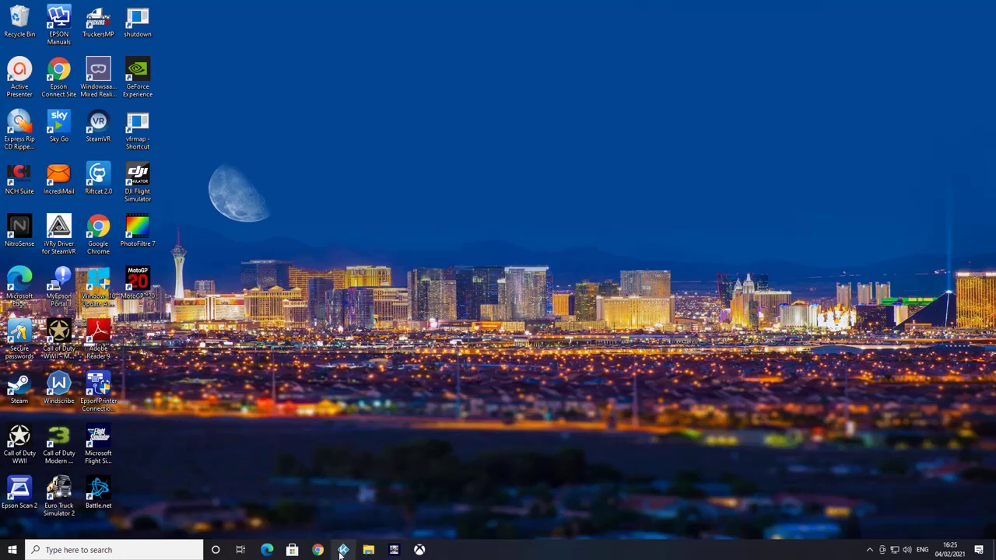
# Step: Open eBay UK in Chrome and search all categories for "mountain bike"
pyautogui.click(318, 551)
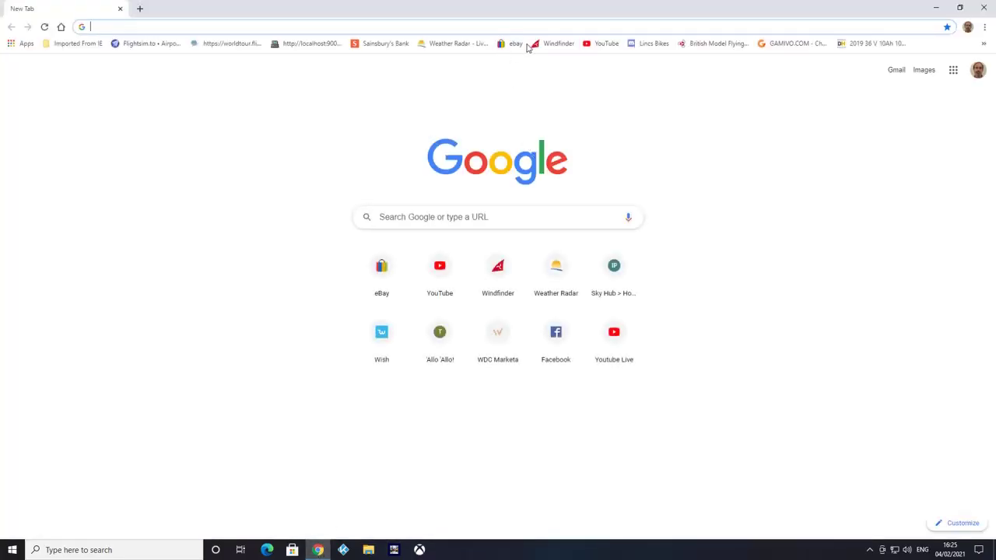
pyautogui.click(511, 45)
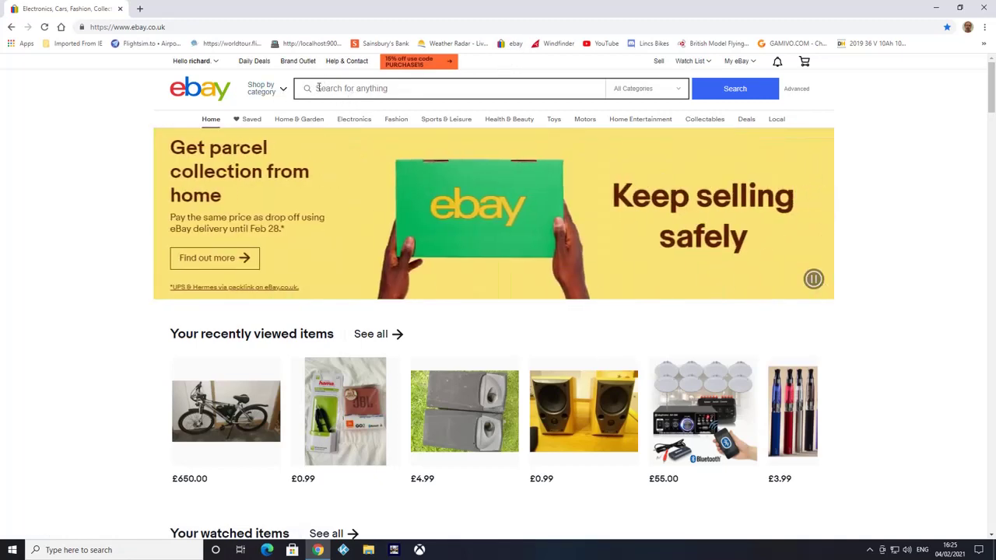
pyautogui.click(317, 89)
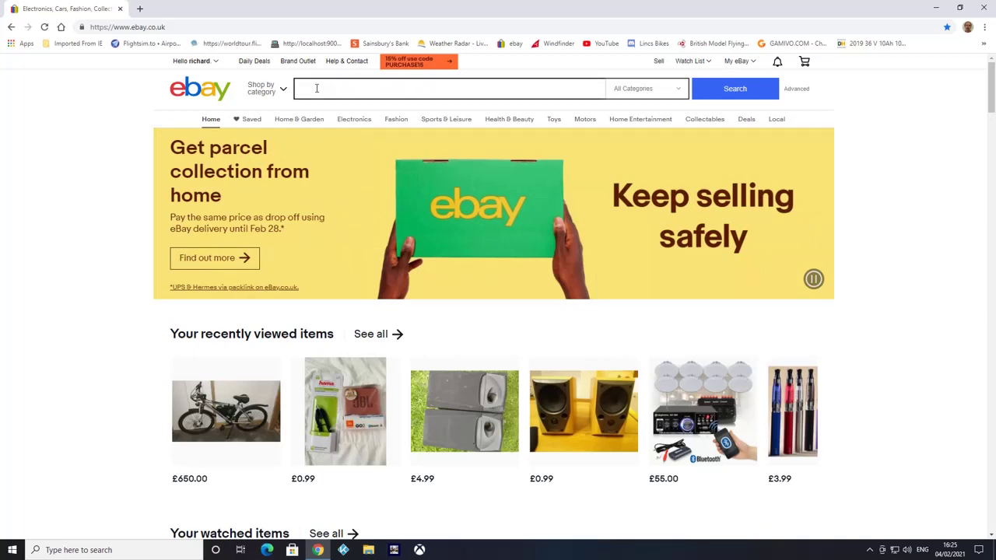
pyautogui.rightClick(316, 89)
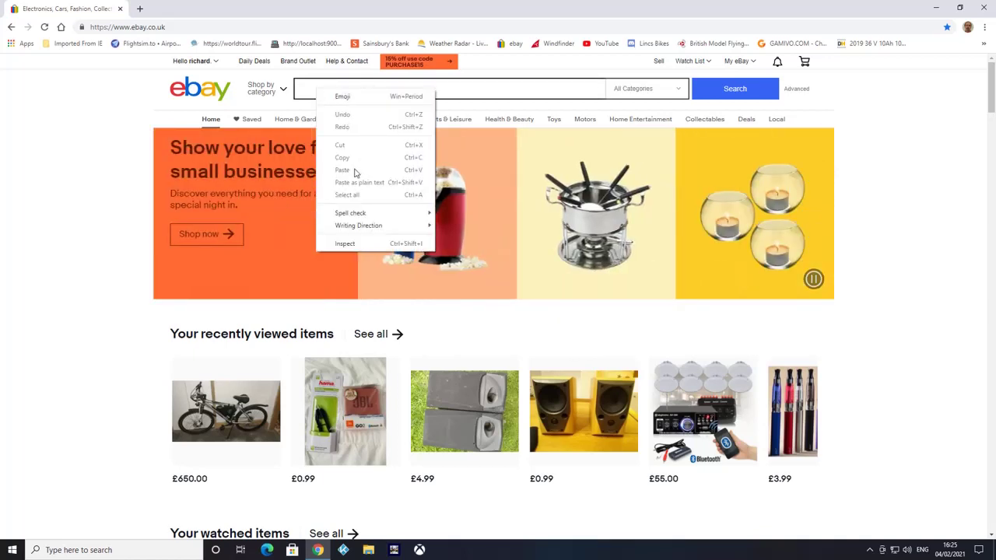
pyautogui.click(310, 95)
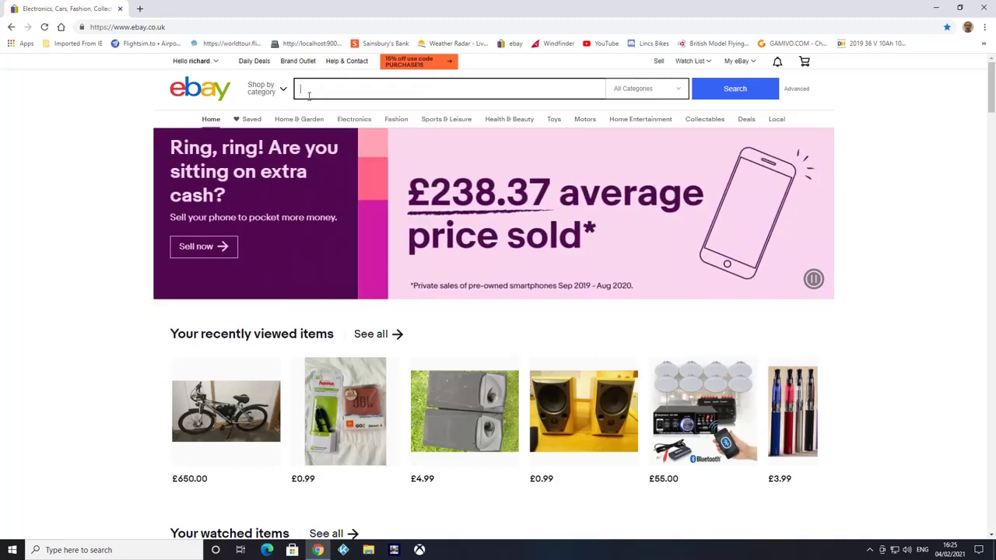
pyautogui.write('mo')
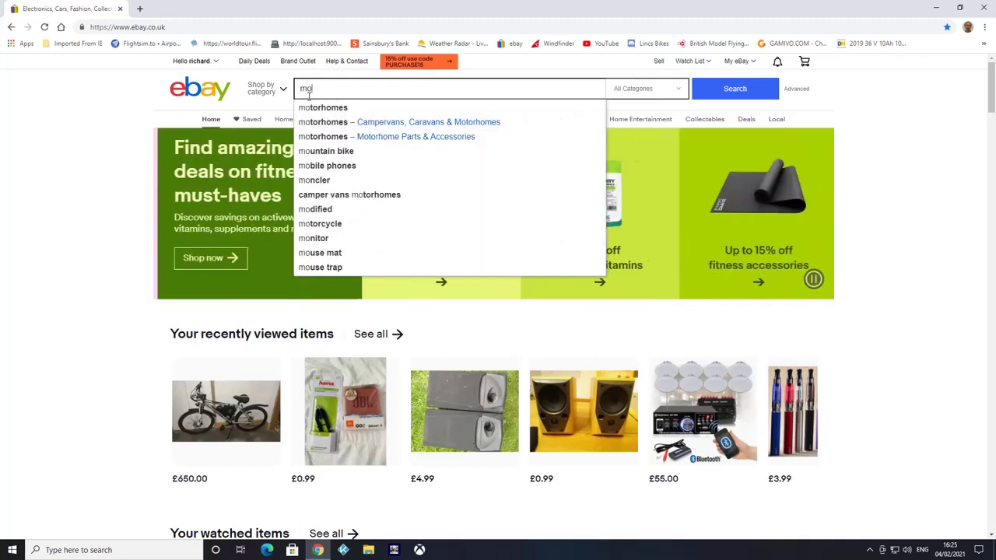
pyautogui.write('unta')
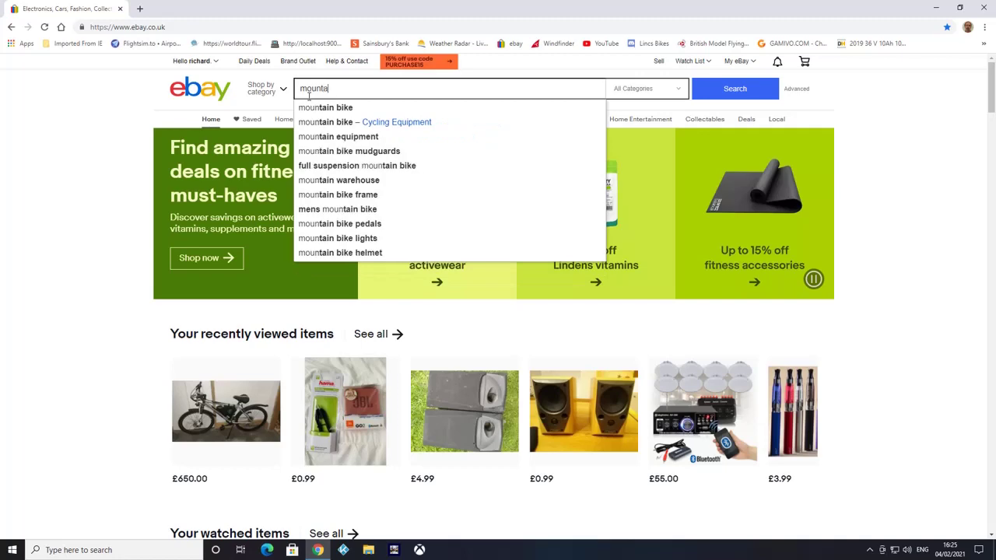
pyautogui.write('in bike')
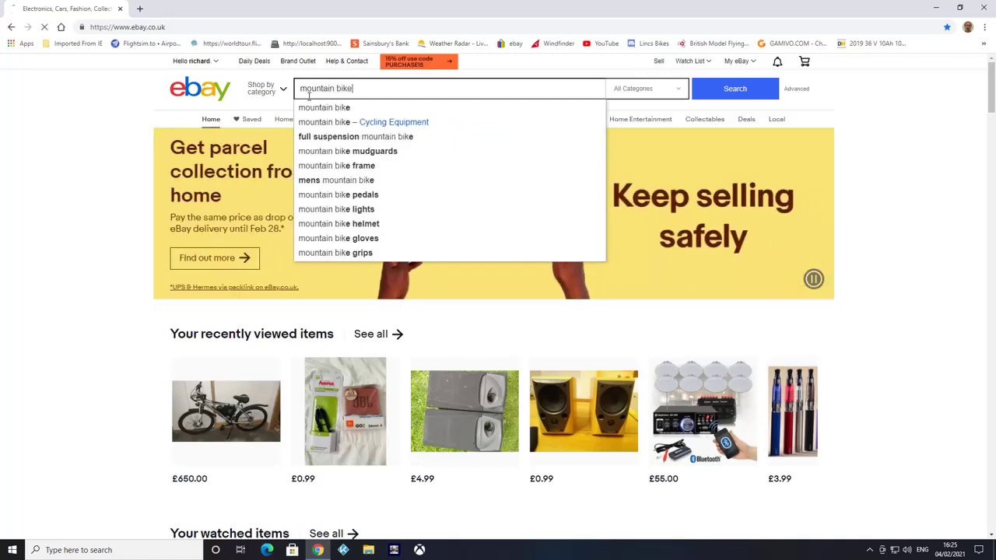
pyautogui.press('Return')
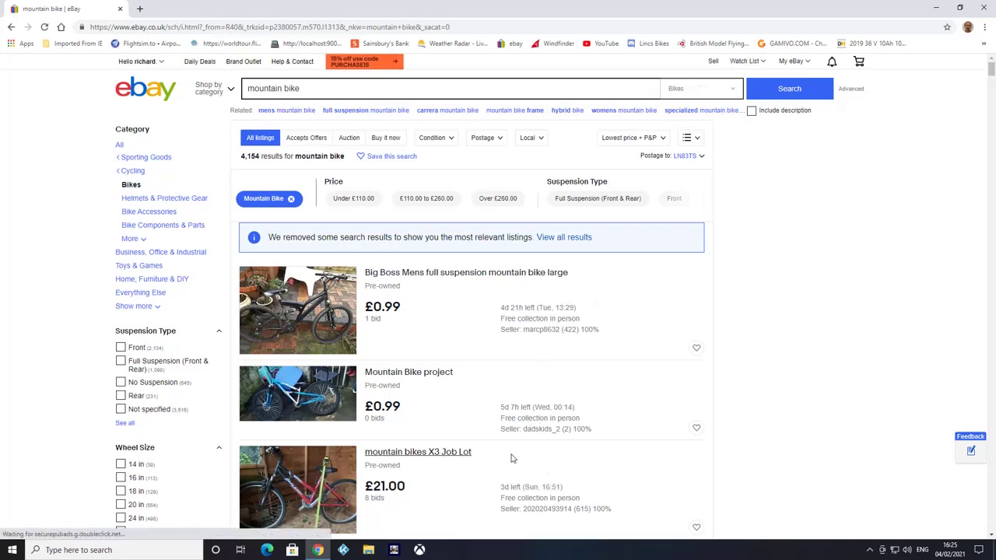
# Step: Open the Scott Timber mountain bike result and start a new listing of your own based on it
pyautogui.scroll(-1, 502, 409)
pyautogui.scroll(-1, 502, 412)
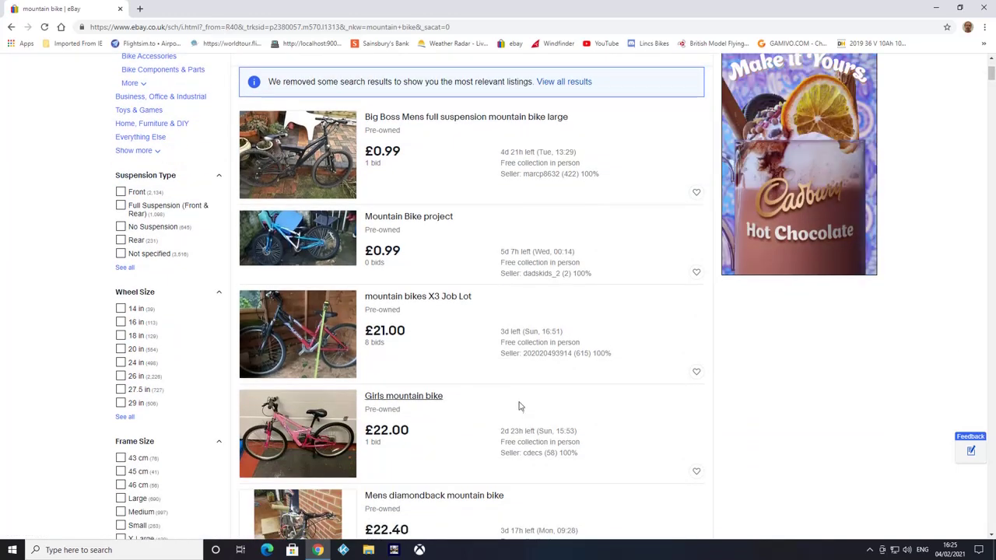
pyautogui.scroll(-2, 504, 411)
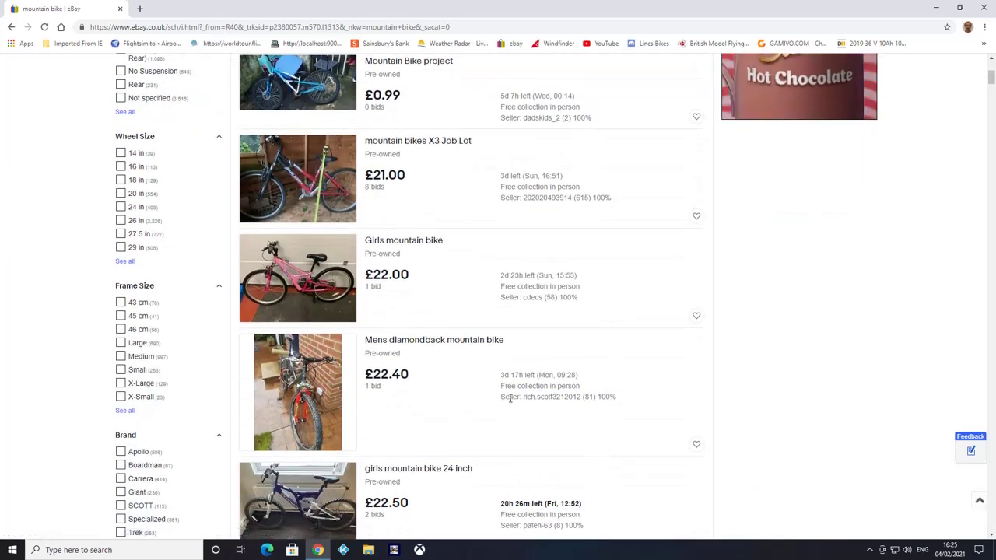
pyautogui.scroll(-3, 502, 386)
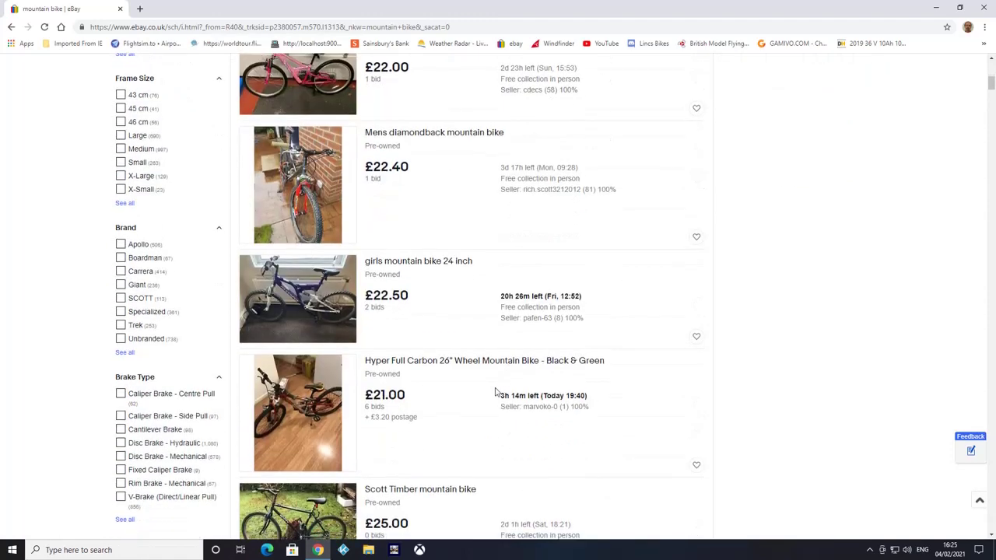
pyautogui.scroll(-1, 495, 393)
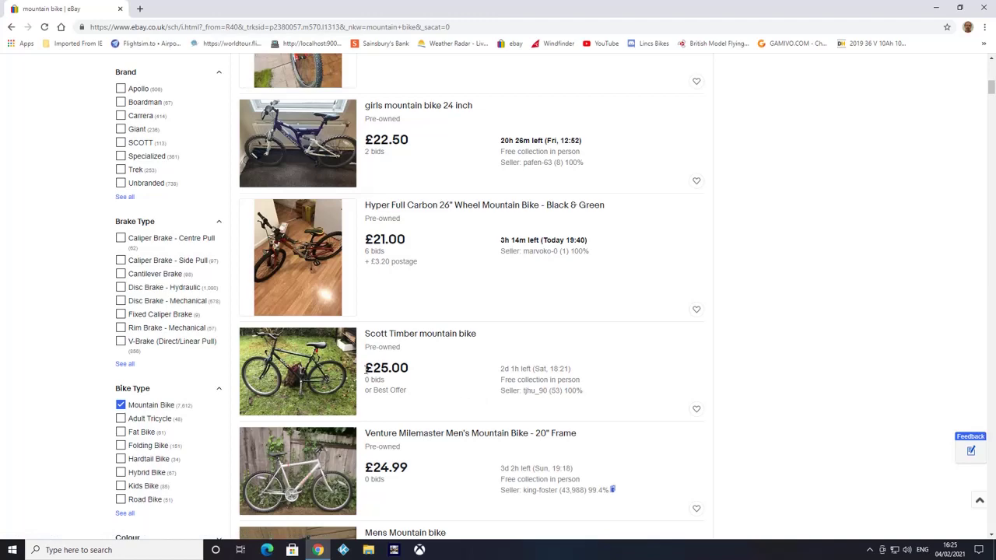
pyautogui.scroll(-1, 456, 369)
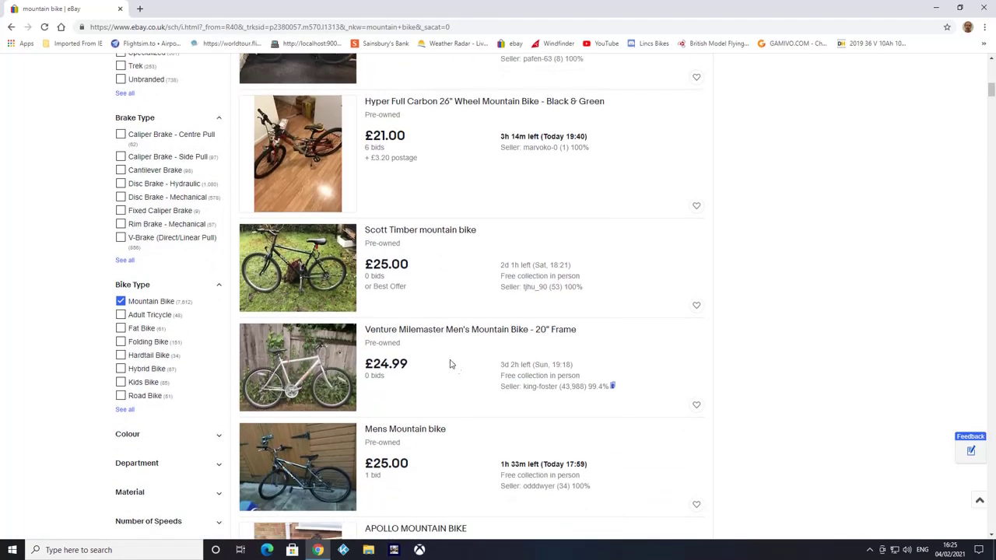
pyautogui.click(408, 232)
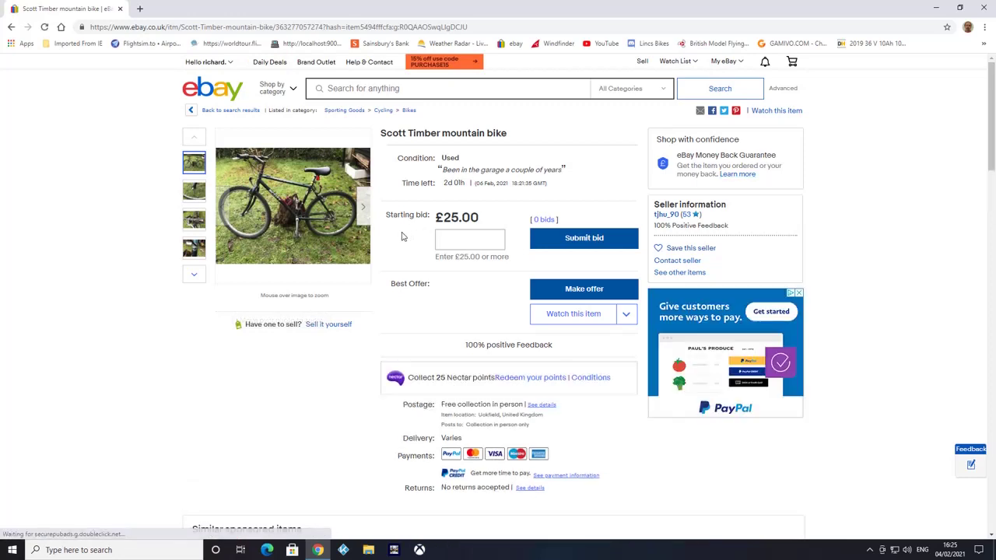
pyautogui.click(325, 327)
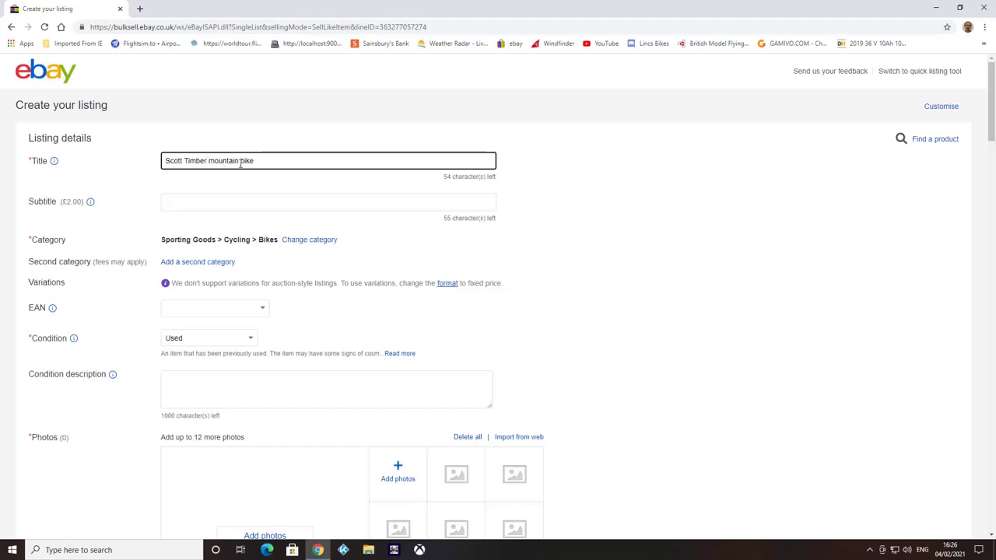
# Step: Change the listing title to "Halfords Corona mountain bike"
pyautogui.press('BackSpace')
pyautogui.press('BackSpace')
pyautogui.press('BackSpace')
pyautogui.press('BackSpace')
pyautogui.press('BackSpace')
pyautogui.press('BackSpace')
pyautogui.press('BackSpace')
pyautogui.press('BackSpace')
pyautogui.press('BackSpace')
pyautogui.press('BackSpace')
pyautogui.press('BackSpace')
pyautogui.press('BackSpace')
pyautogui.write('Halfords')
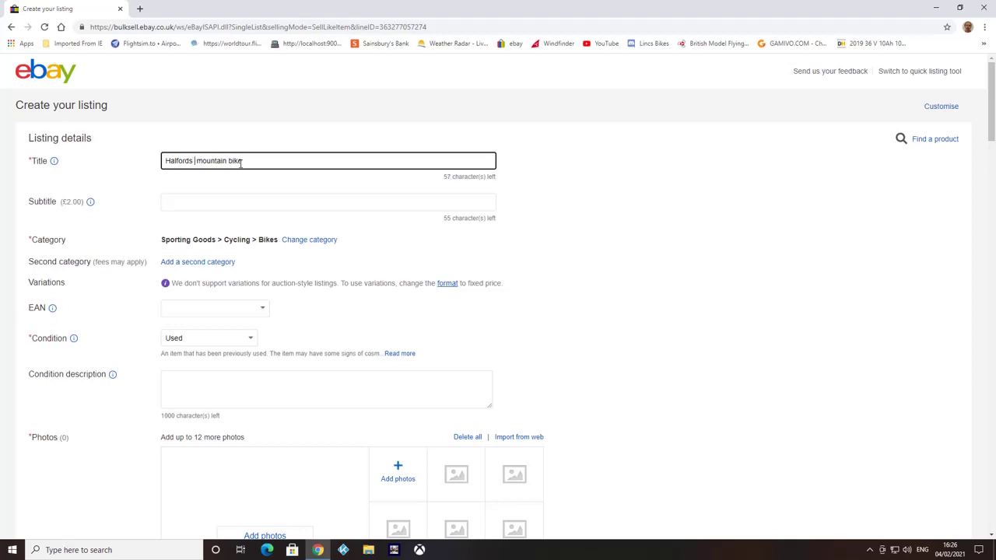
pyautogui.write(' Coro')
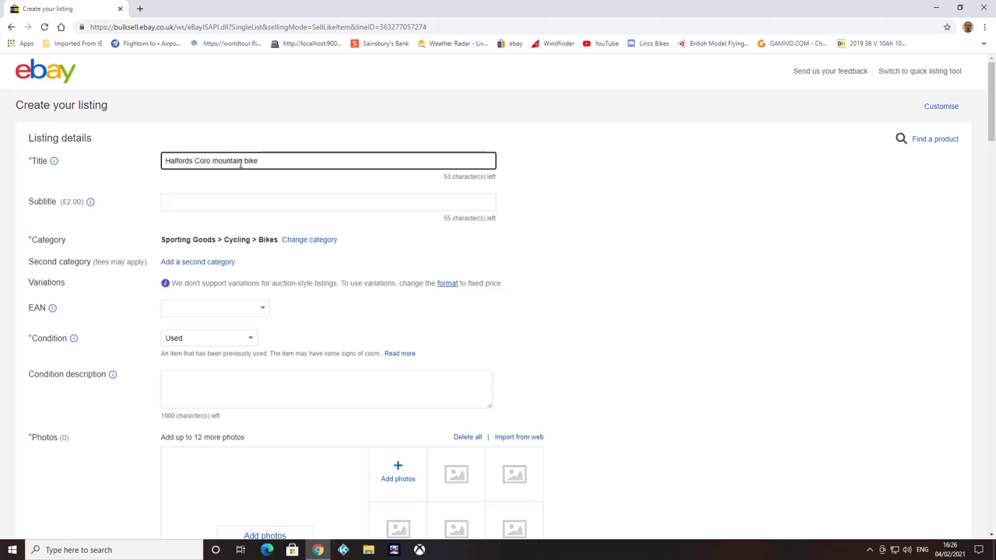
pyautogui.write('b')
pyautogui.press('BackSpace')
pyautogui.write('na')
# Step: Enter "Good working condition" as the condition description and add the bike1 photo from Downloads
pyautogui.click(196, 383)
pyautogui.write('Good working condition')
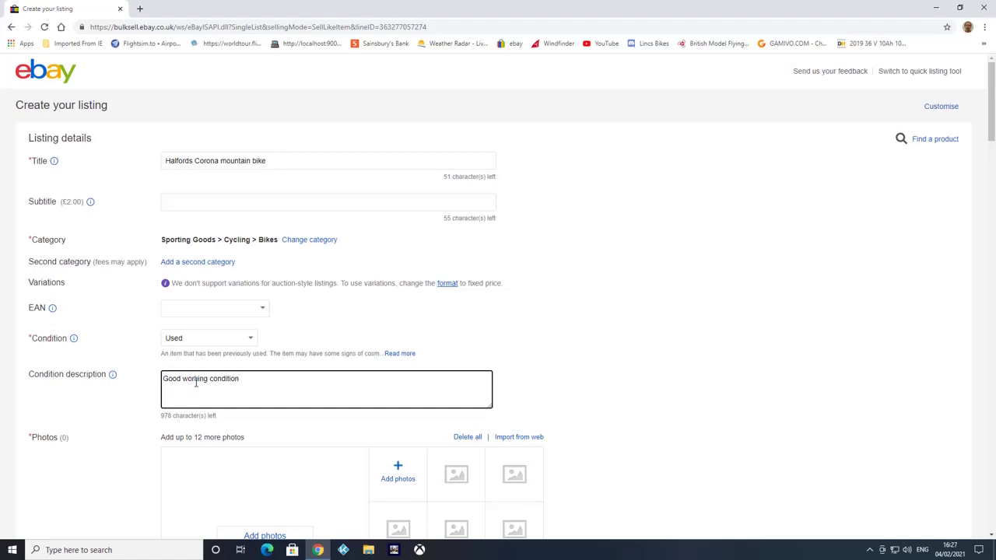
pyautogui.scroll(-2, 256, 369)
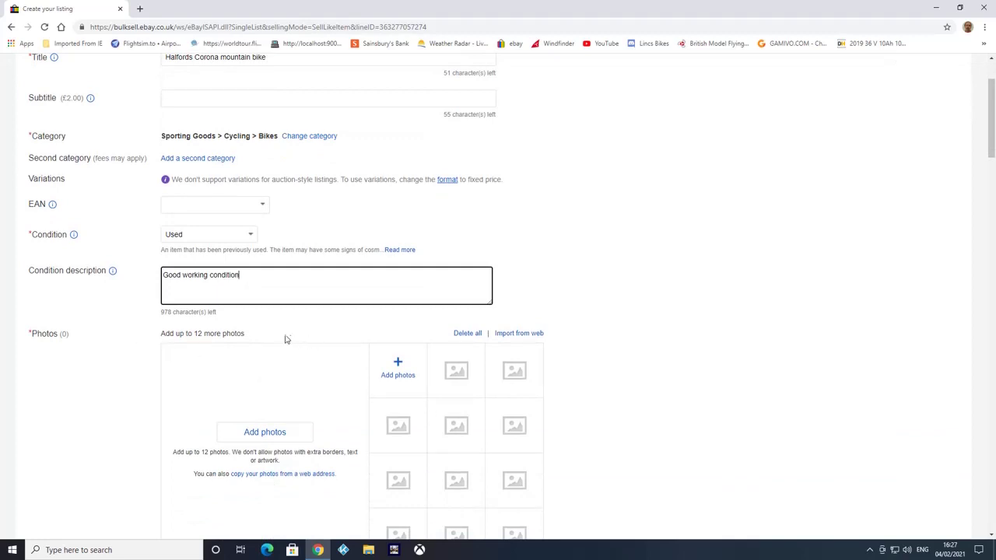
pyautogui.click(397, 374)
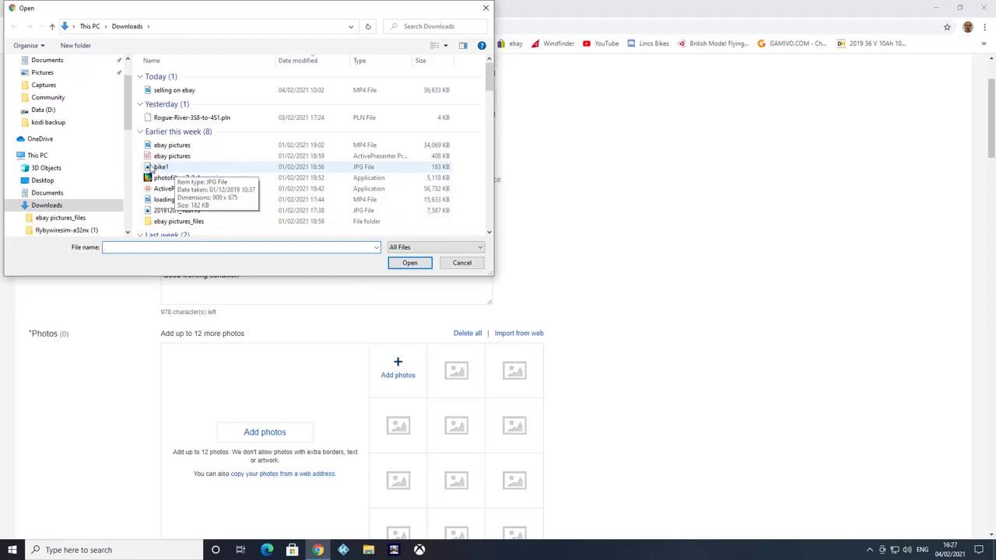
pyautogui.doubleClick(184, 168)
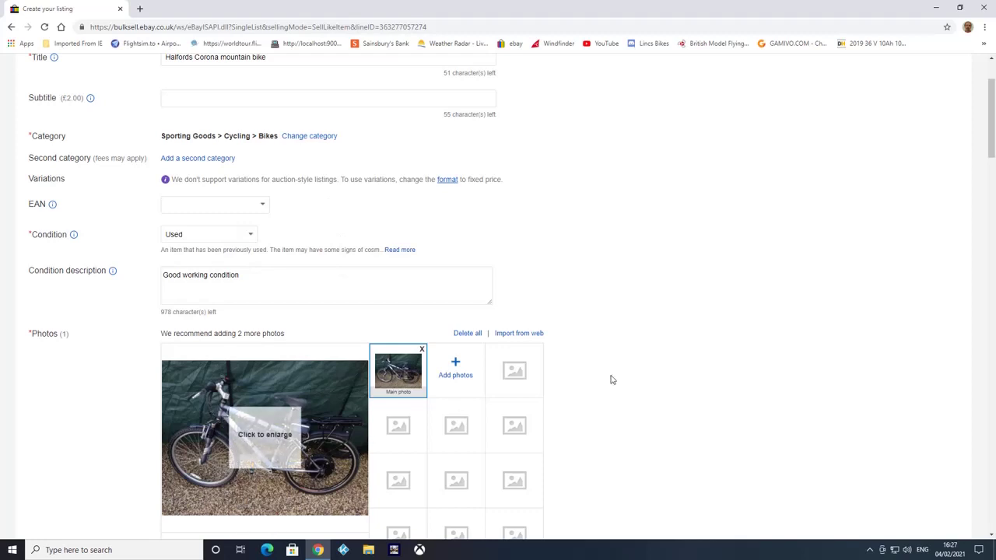
# Step: Set the bike's brand to Unbranded in the required item specifics
pyautogui.scroll(-3, 742, 396)
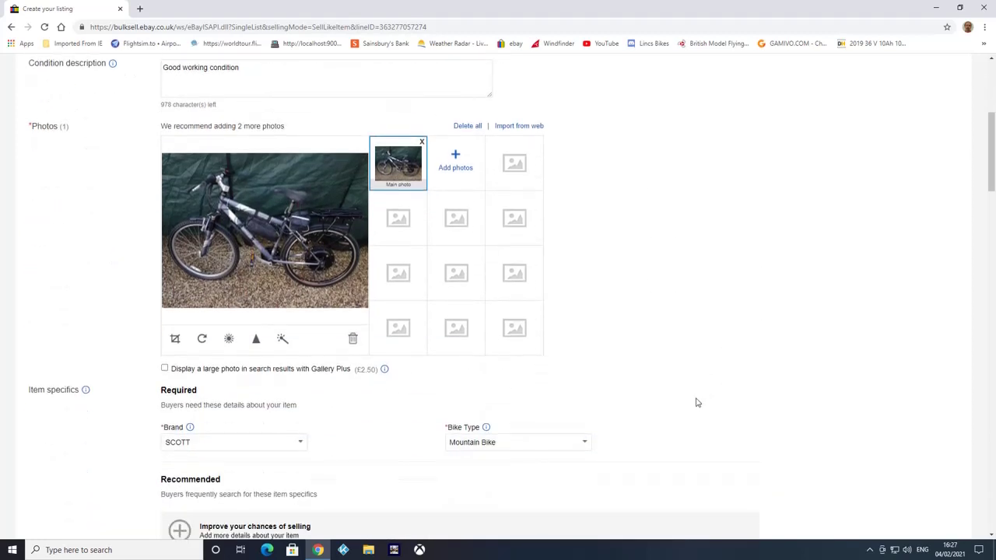
pyautogui.scroll(-1, 697, 402)
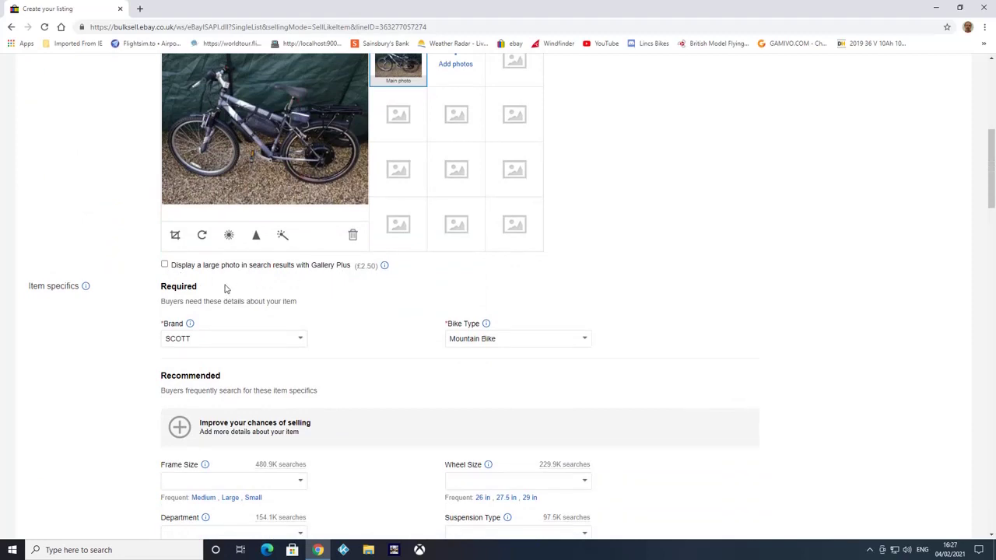
pyautogui.click(301, 340)
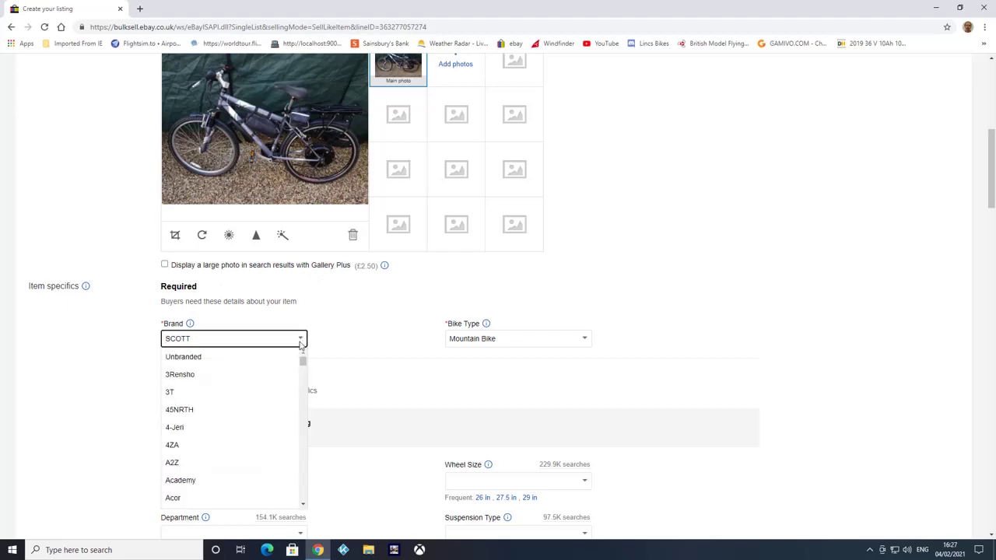
pyautogui.moveTo(302, 360)
pyautogui.mouseDown()
pyautogui.moveTo(300, 503)
pyautogui.moveTo(301, 369)
pyautogui.mouseUp()
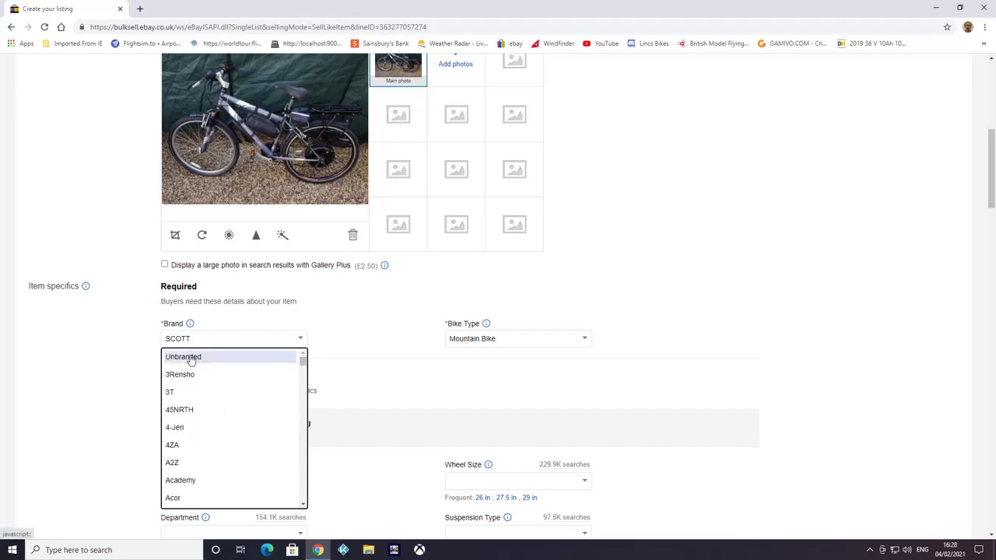
pyautogui.click(191, 360)
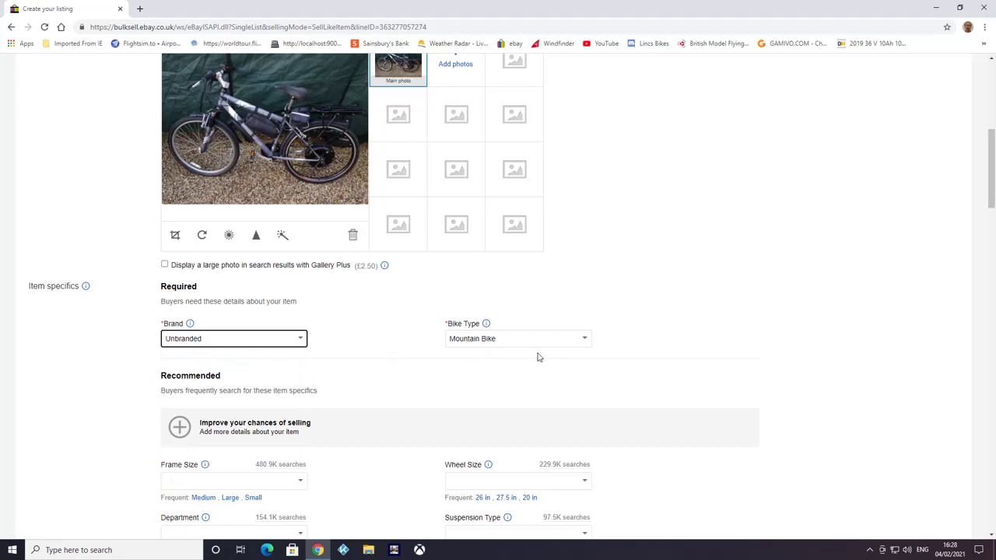
# Step: Enter 26in as the wheel size and choose Front as the suspension type in the recommended item specifics
pyautogui.scroll(-2, 418, 428)
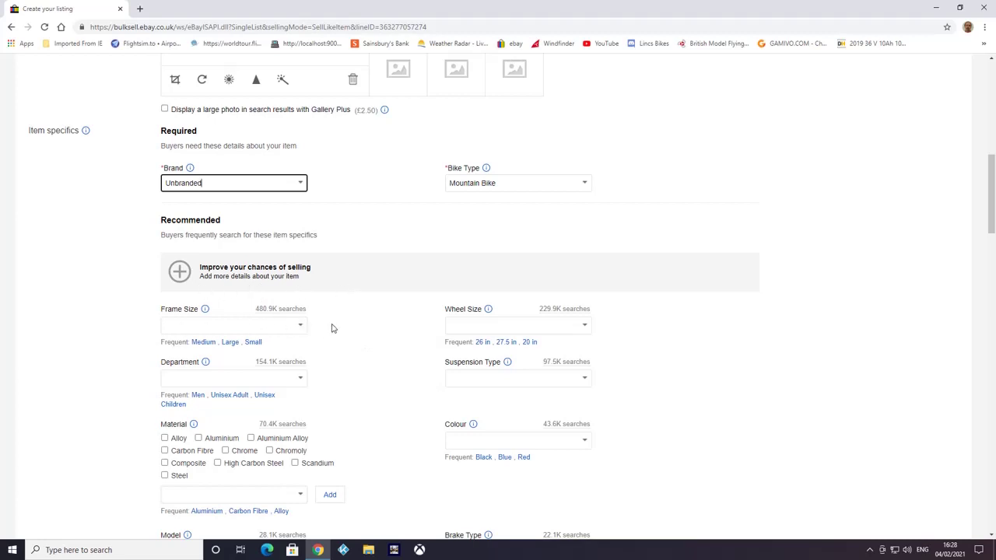
pyautogui.click(451, 326)
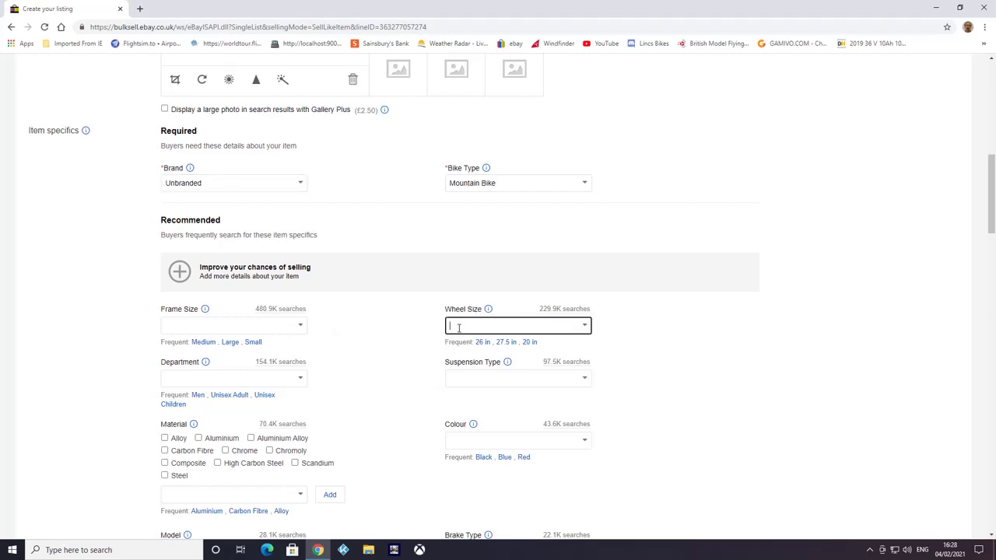
pyautogui.write('26')
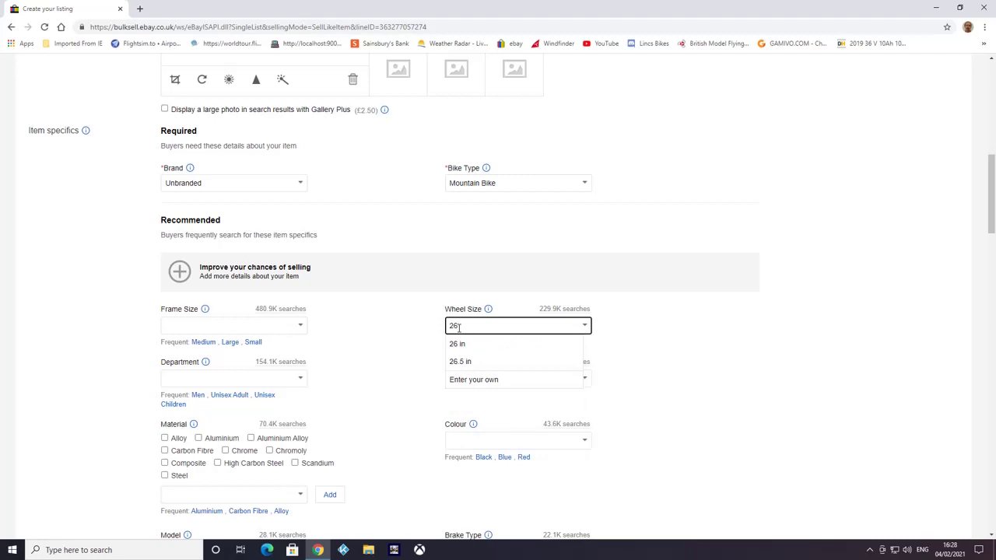
pyautogui.write('in')
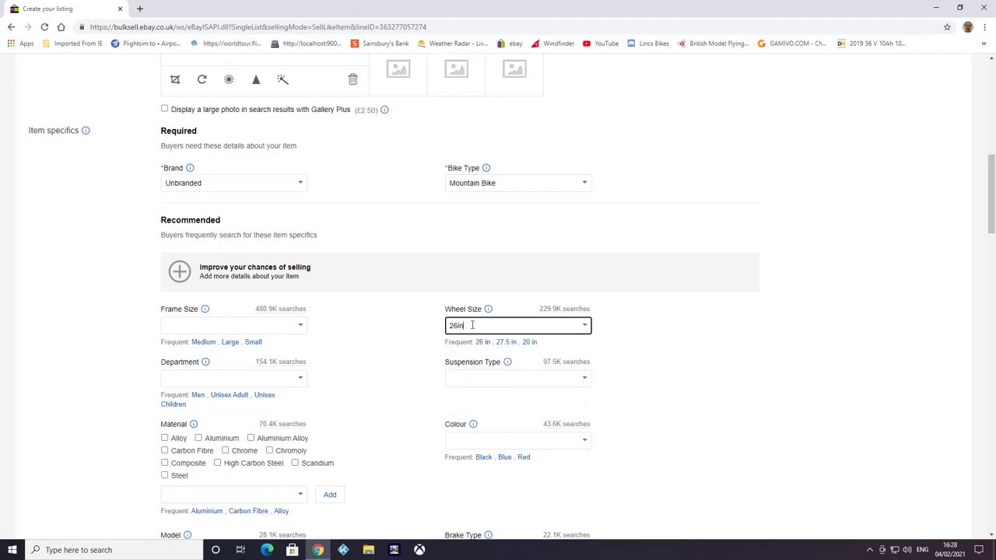
pyautogui.click(586, 381)
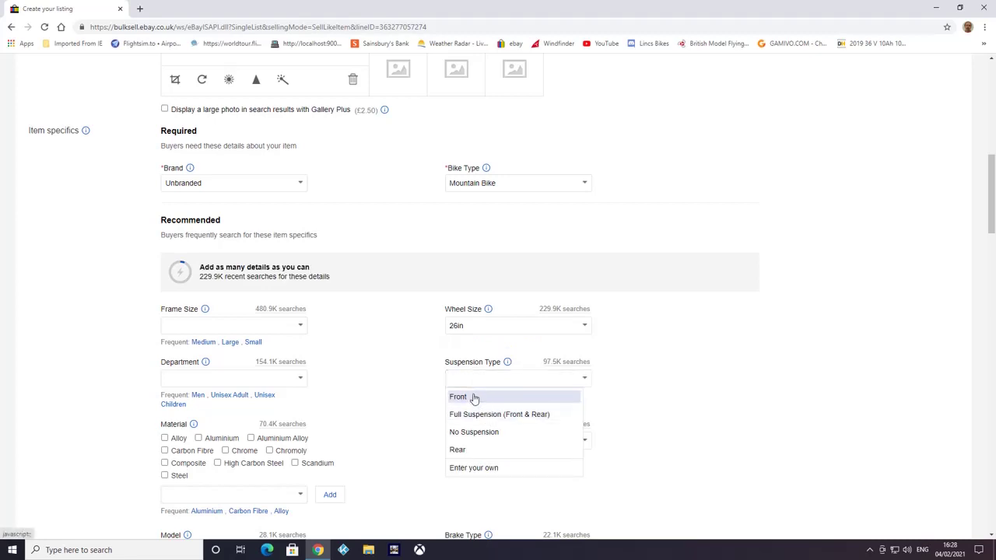
pyautogui.click(475, 397)
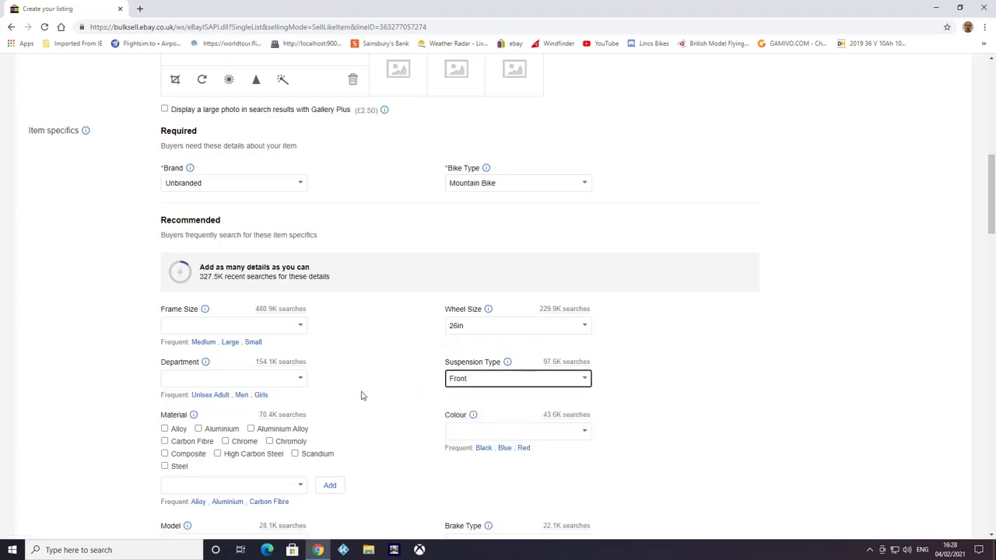
# Step: Set the department to Unisex Adult and select Aluminium as the material in the recommended item specifics
pyautogui.scroll(-3, 360, 371)
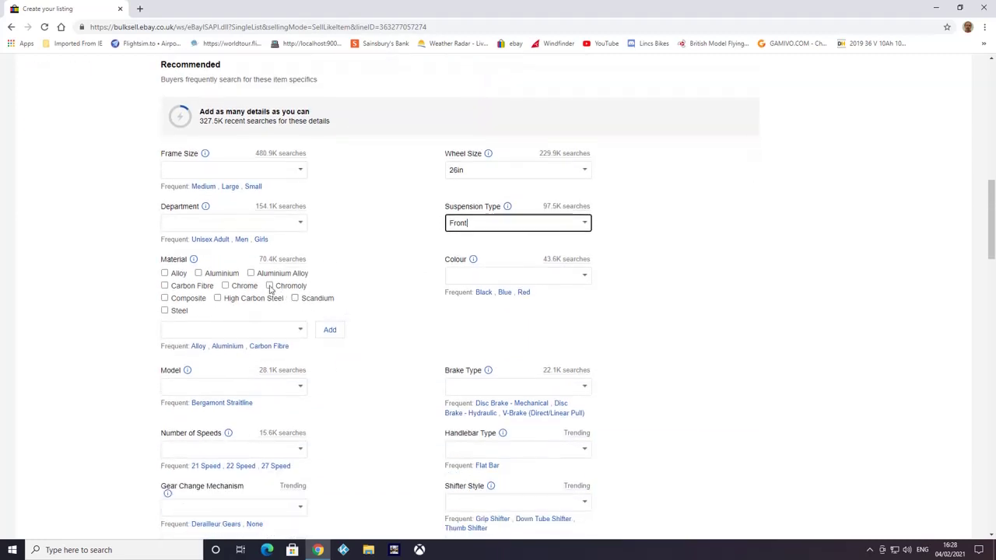
pyautogui.click(300, 225)
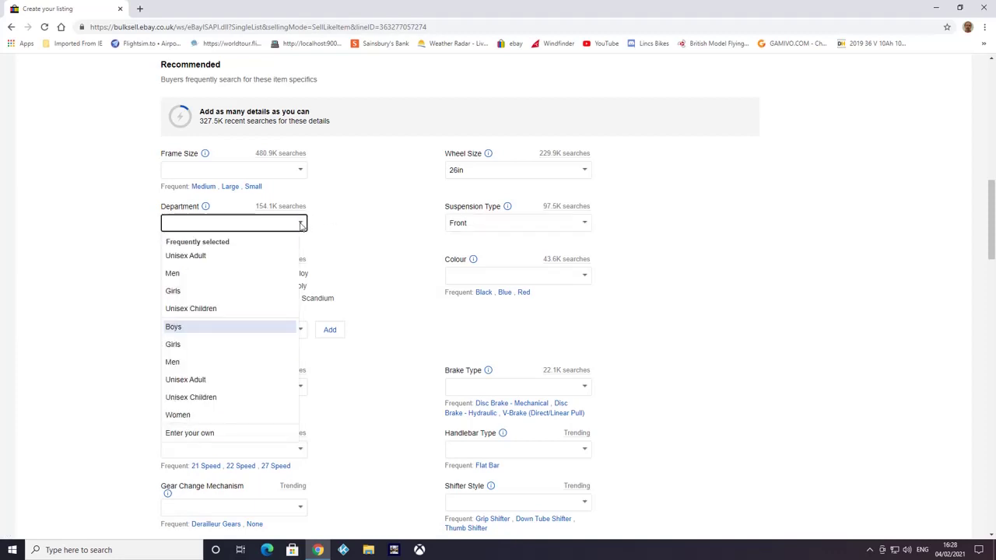
pyautogui.click(179, 256)
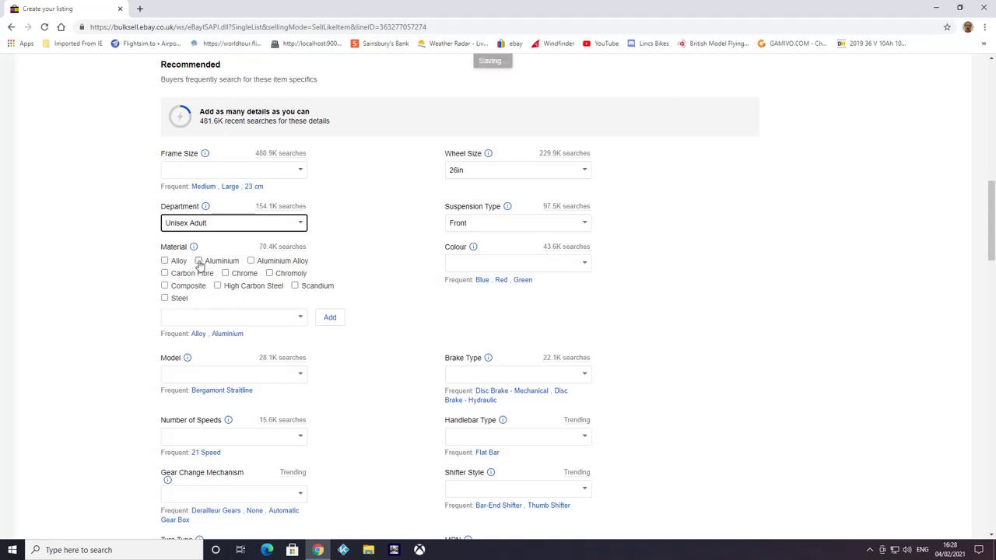
pyautogui.click(199, 262)
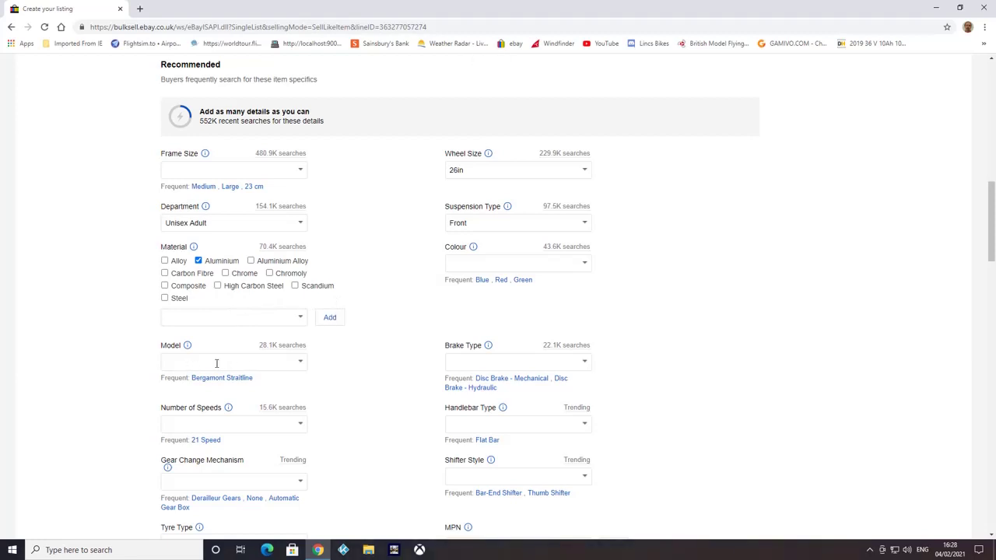
# Step: Enter "Halfords Corona" as a custom model in the recommended item specifics
pyautogui.click(300, 363)
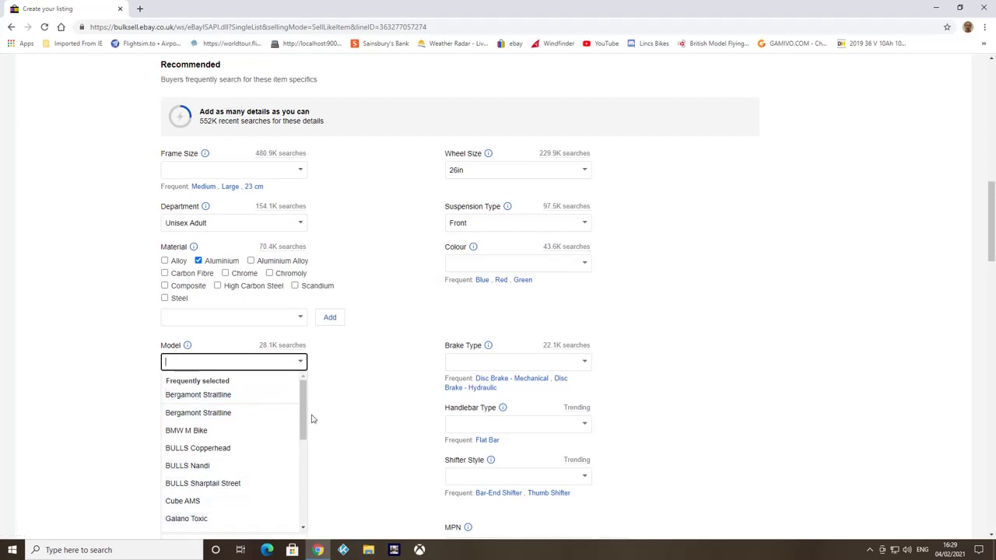
pyautogui.moveTo(305, 413); pyautogui.dragTo(303, 553)
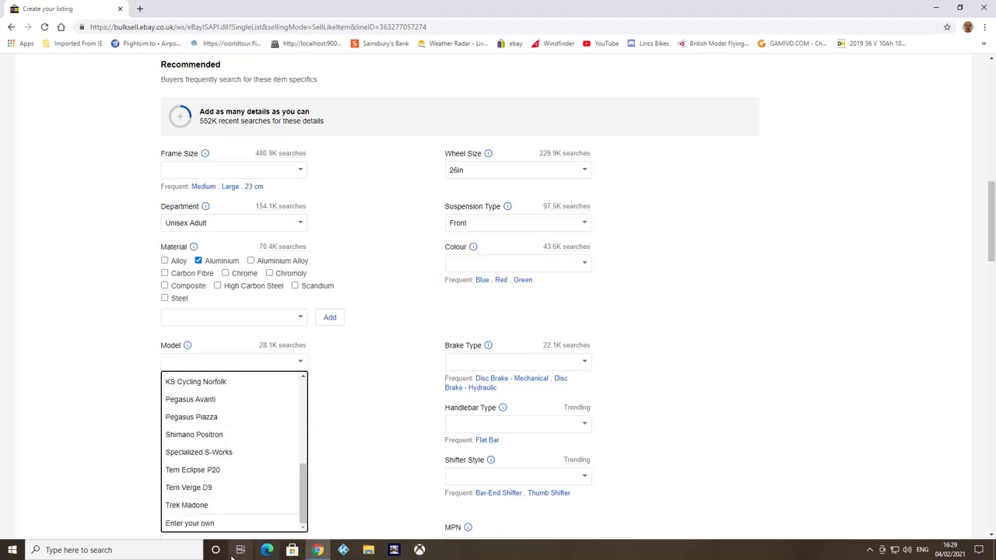
pyautogui.click(201, 524)
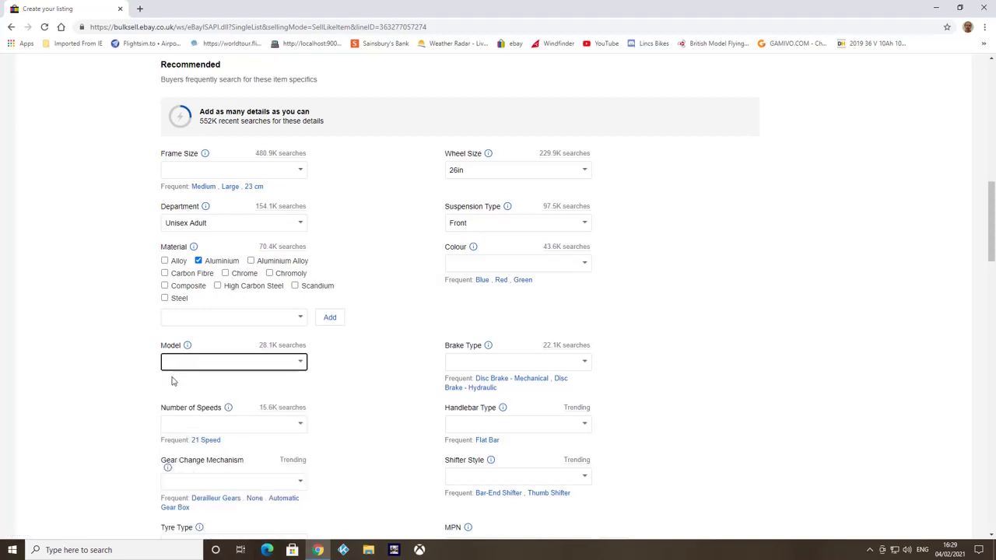
pyautogui.write('Halfo')
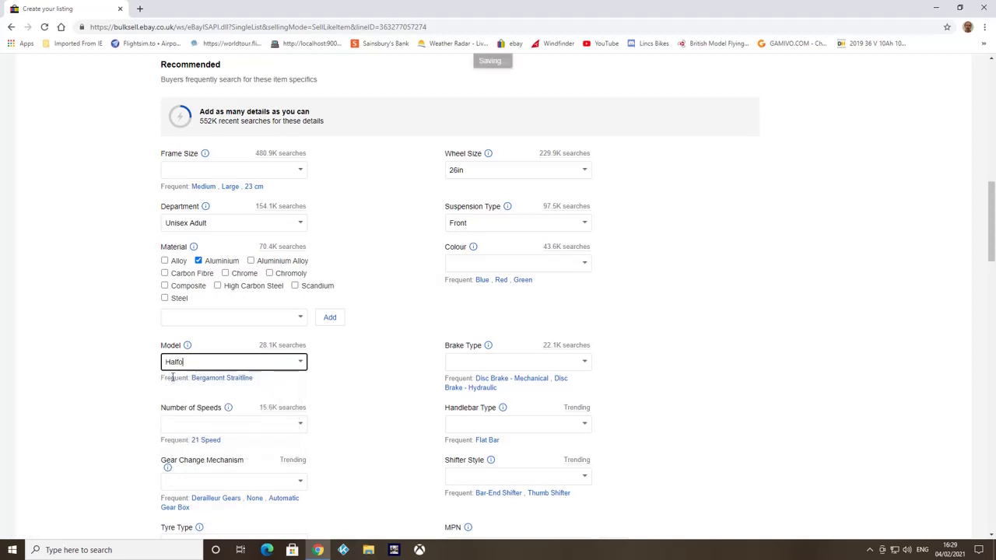
pyautogui.write('rds Corona')
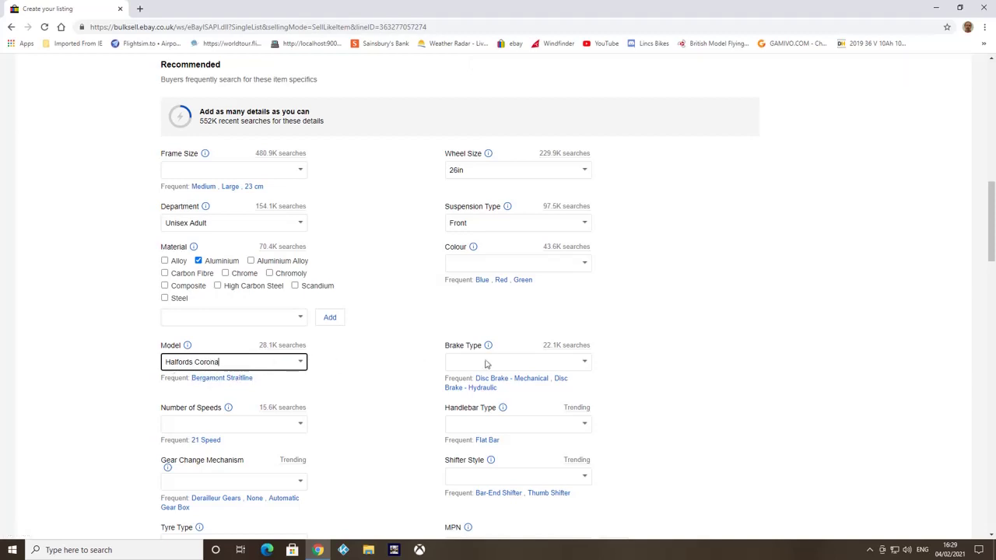
# Step: Set the brake type to Caliper Brake - Centre Pull and the handlebar type to Flat Bar
pyautogui.click(585, 362)
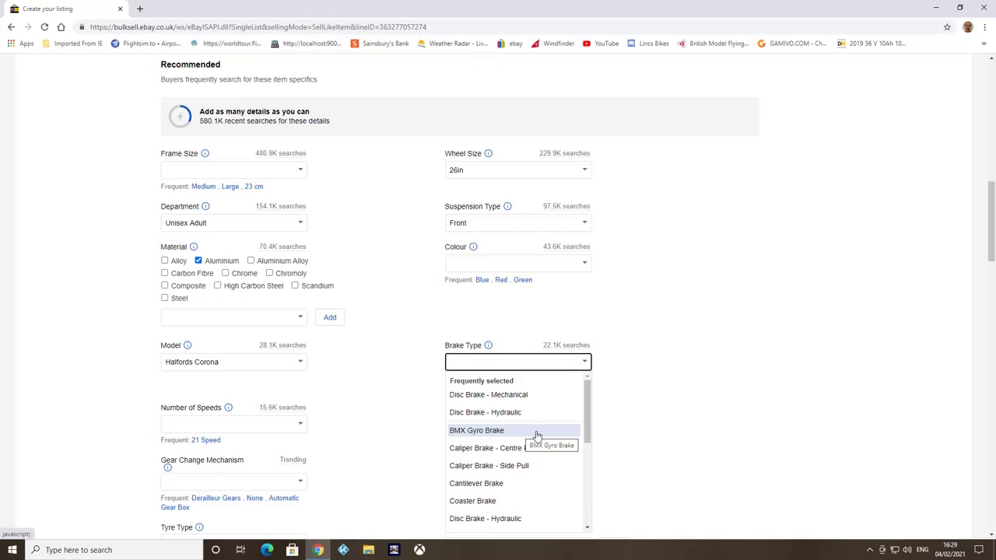
pyautogui.click(477, 450)
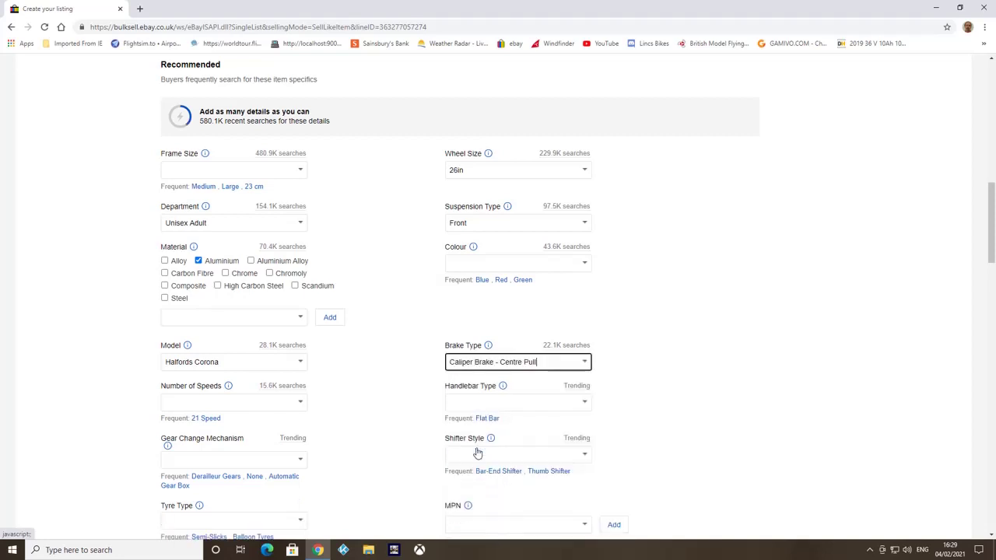
pyautogui.click(586, 390)
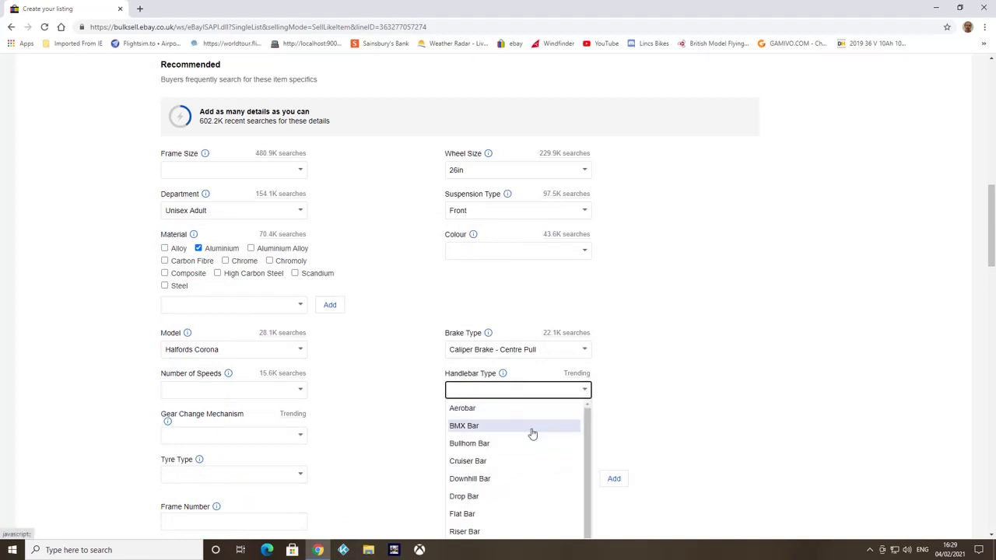
pyautogui.scroll(-1, 520, 420)
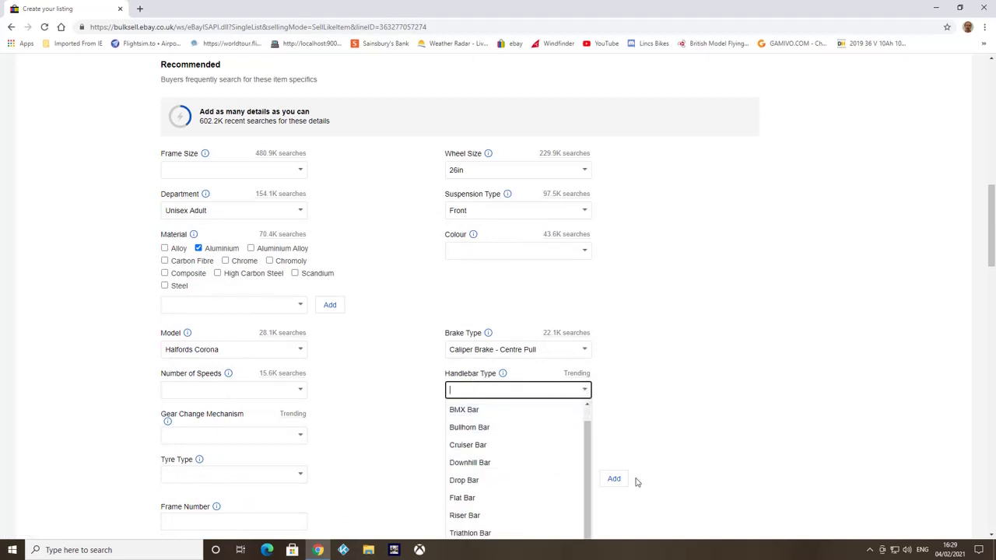
pyautogui.scroll(-1, 700, 428)
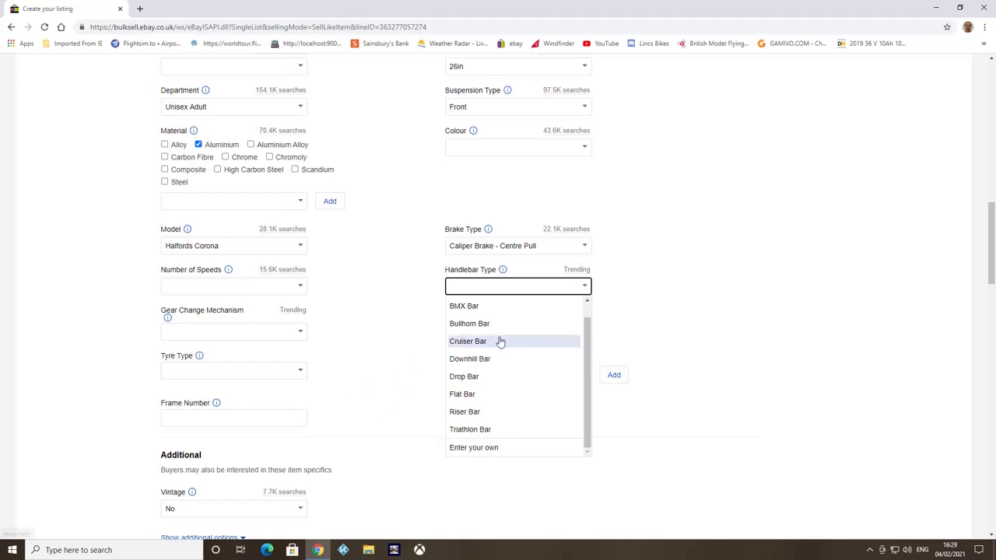
pyautogui.click(505, 395)
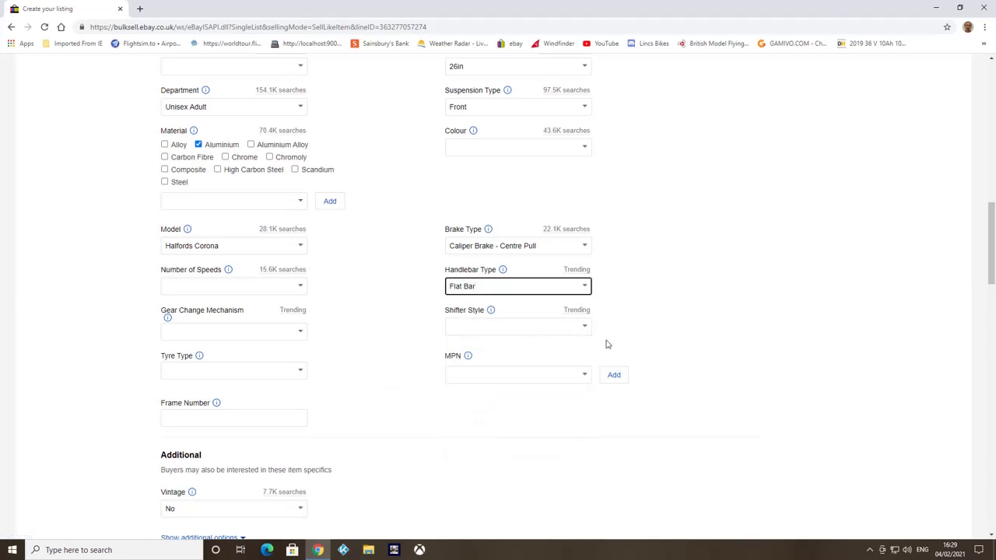
# Step: Set the shifter style to Grip Shifter and the number of speeds to 18 Speed
pyautogui.click(585, 328)
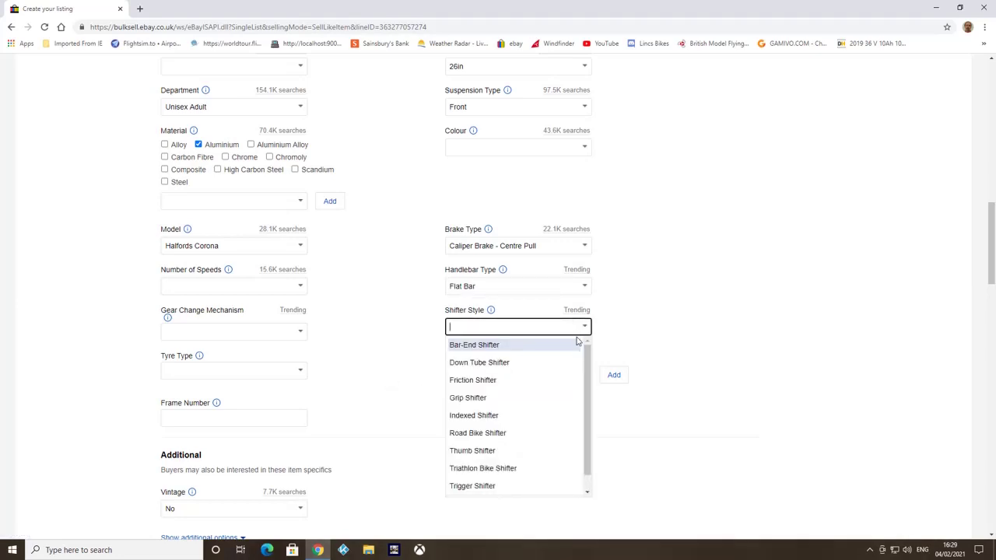
pyautogui.click(460, 399)
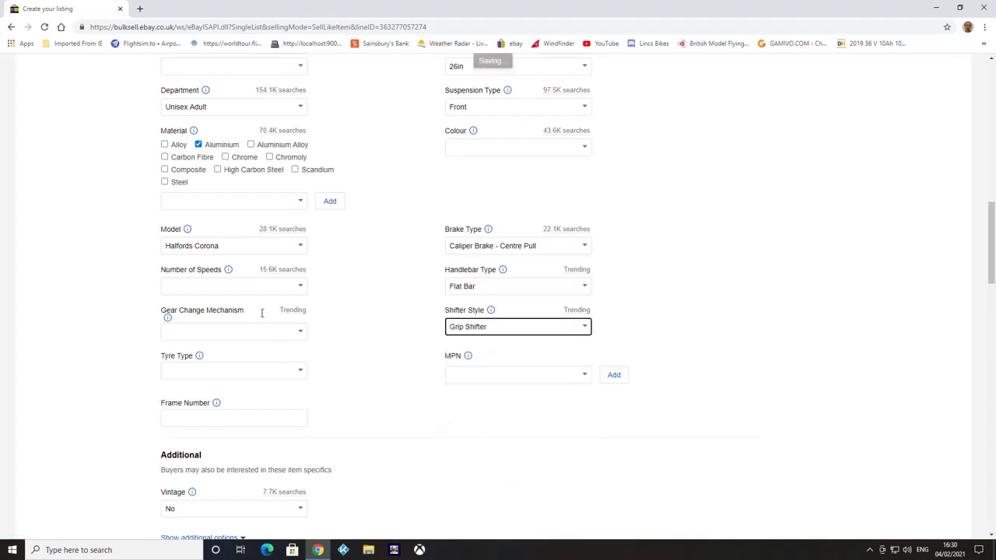
pyautogui.click(303, 287)
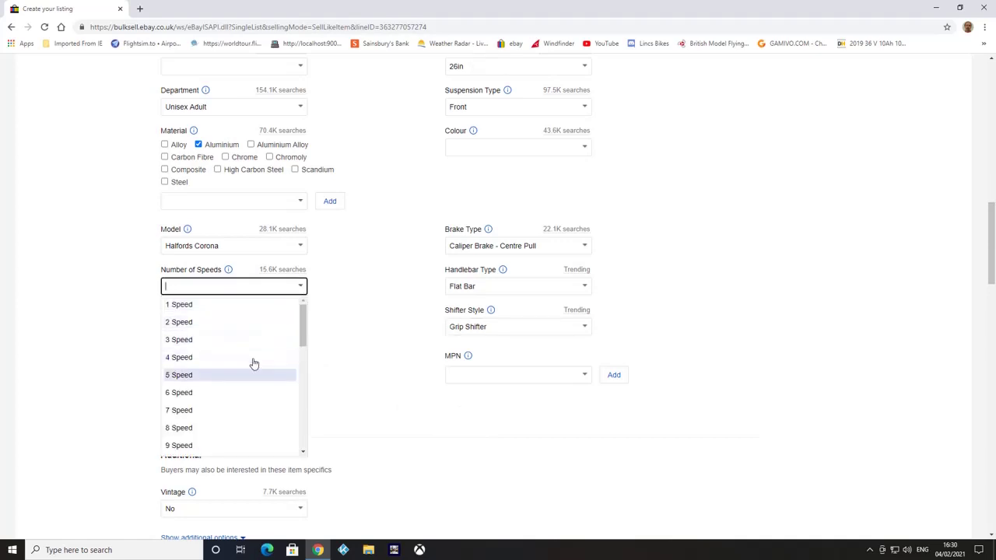
pyautogui.scroll(-5, 256, 397)
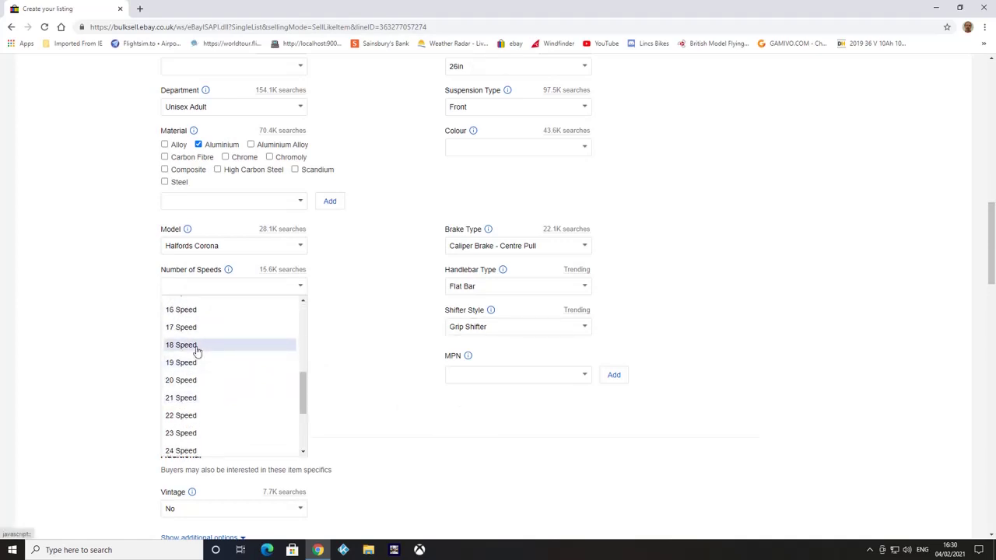
pyautogui.click(195, 347)
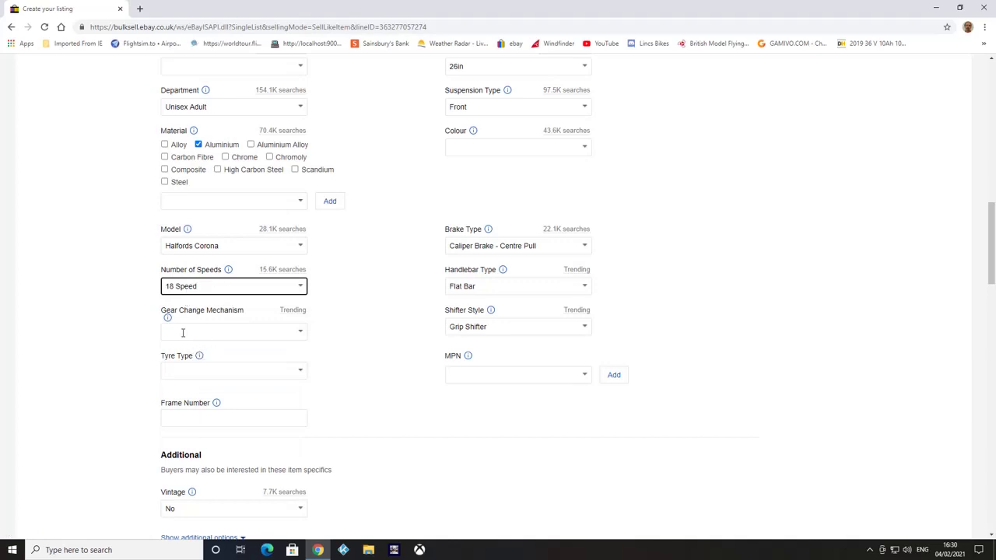
pyautogui.click(301, 333)
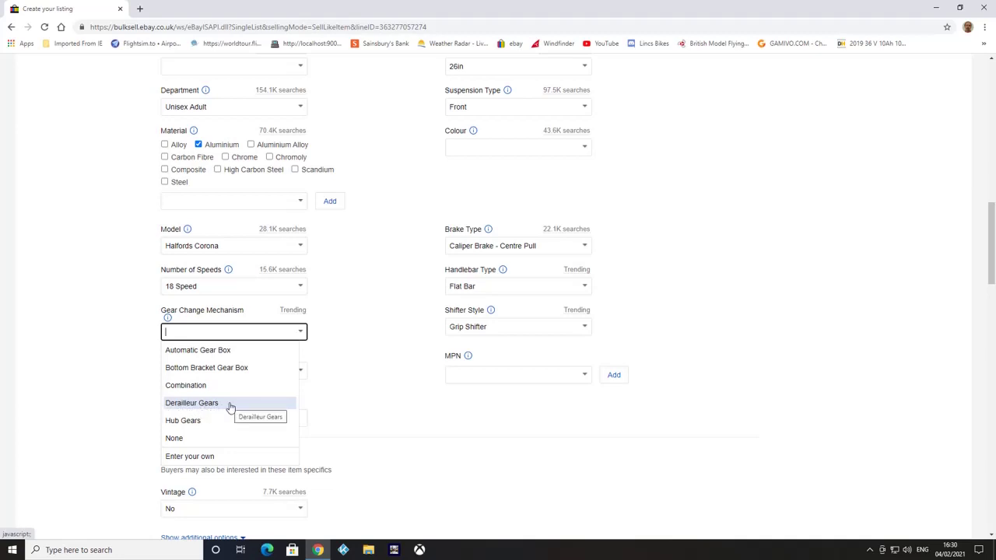
pyautogui.click(345, 398)
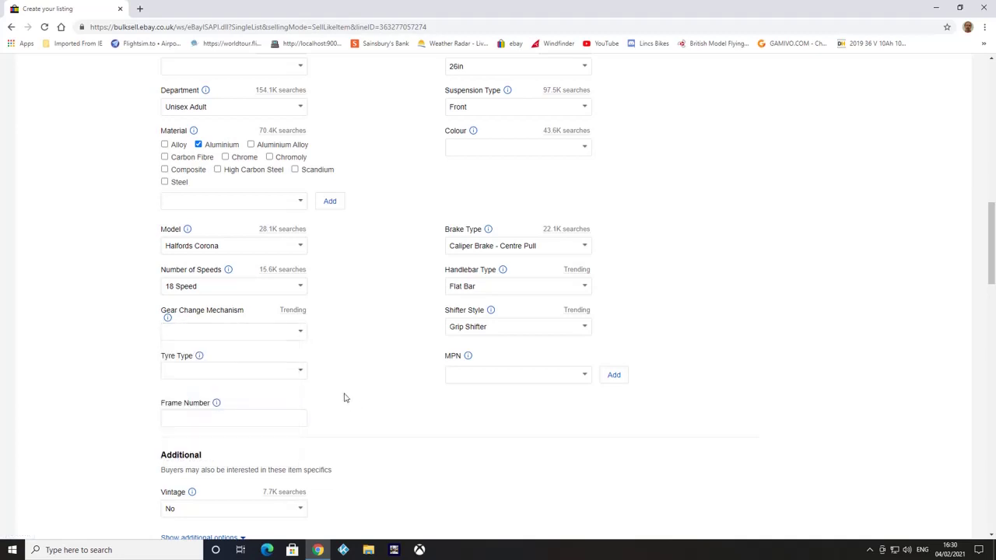
pyautogui.click(302, 372)
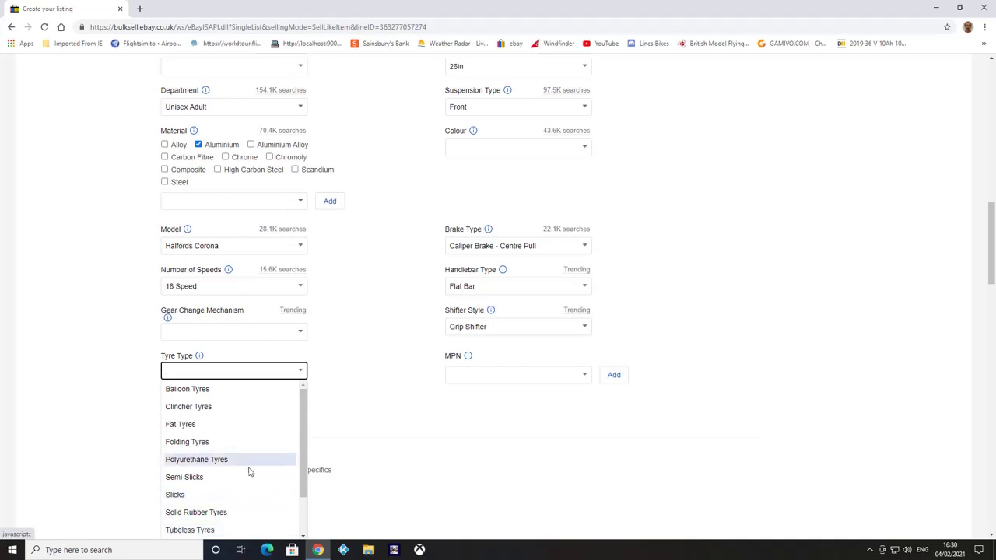
pyautogui.scroll(-1, 256, 455)
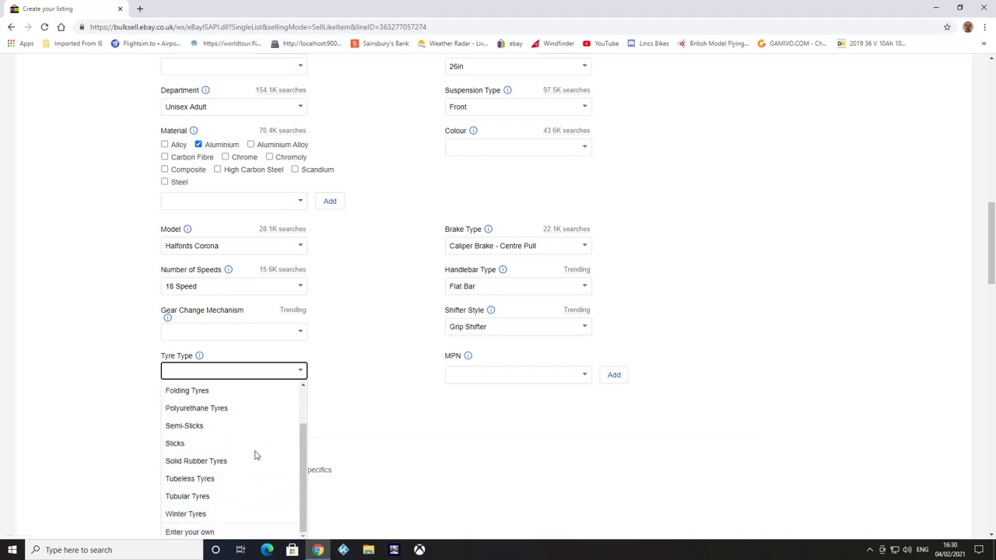
pyautogui.scroll(-1, 257, 455)
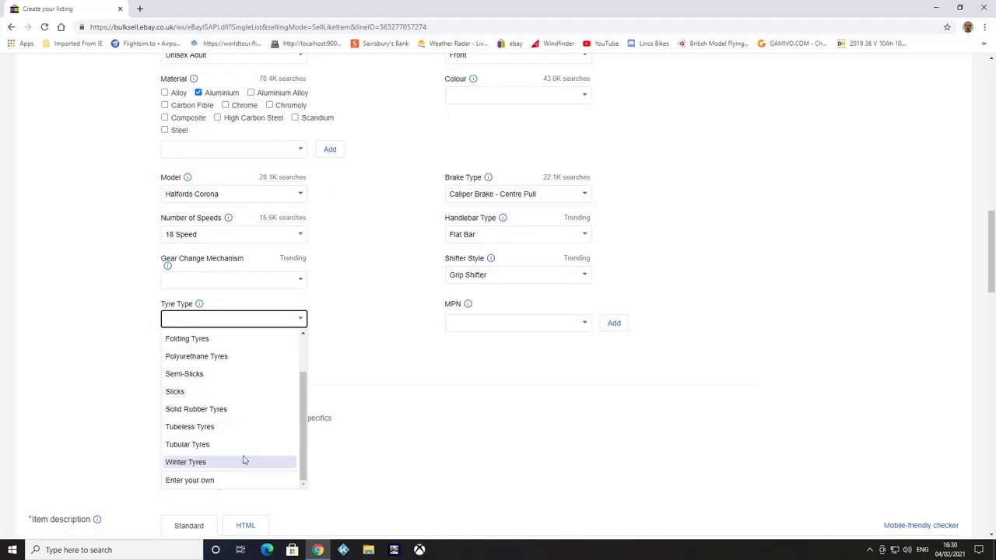
pyautogui.click(347, 429)
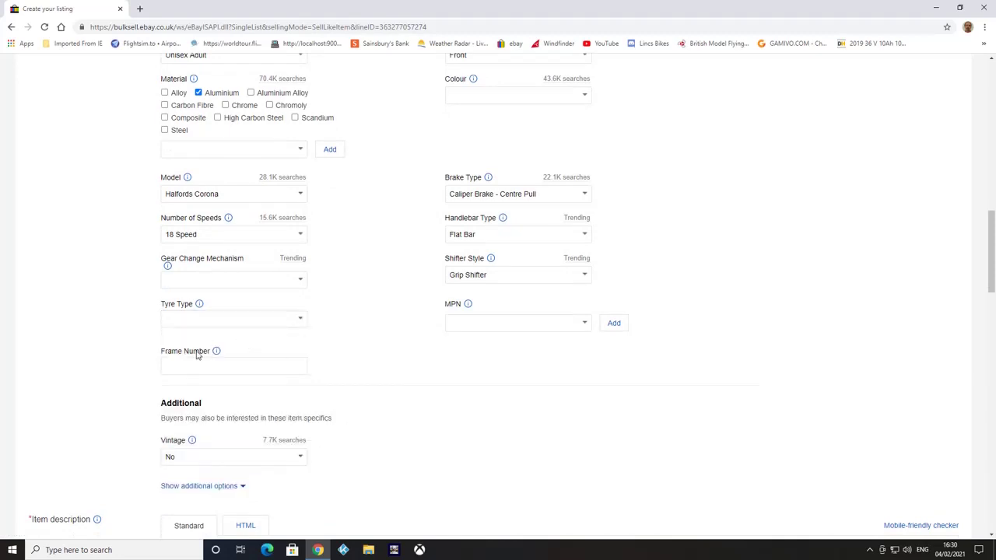
# Step: Copy the listing title "Halfords Corona mountain bike" and paste it into the item description
pyautogui.scroll(-2, 413, 412)
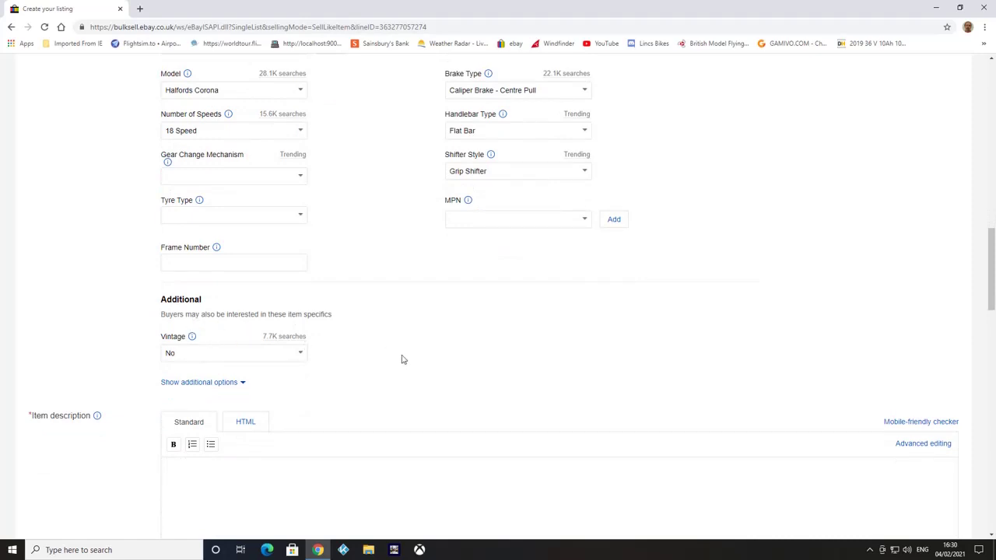
pyautogui.scroll(-1, 403, 358)
pyautogui.scroll(-3, 412, 327)
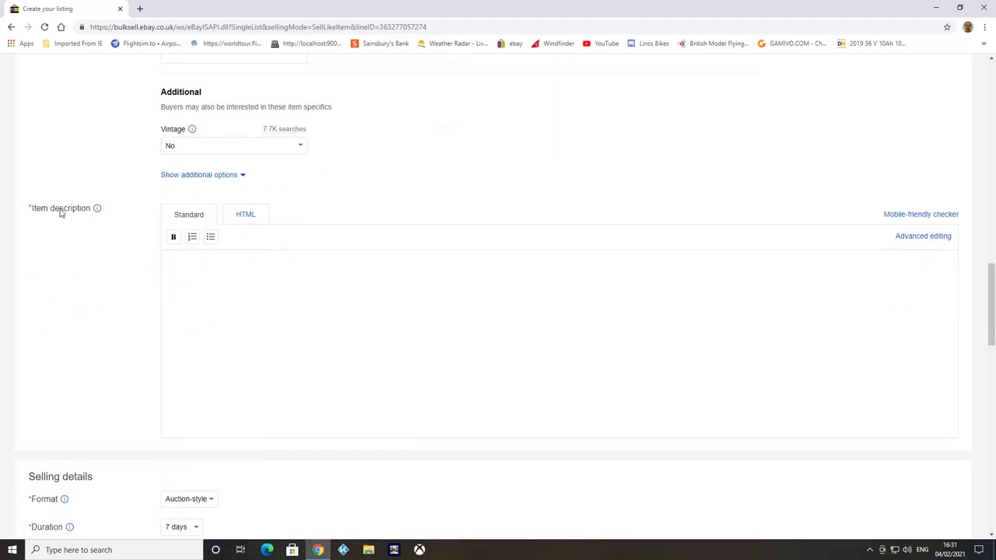
pyautogui.scroll(8, 477, 167)
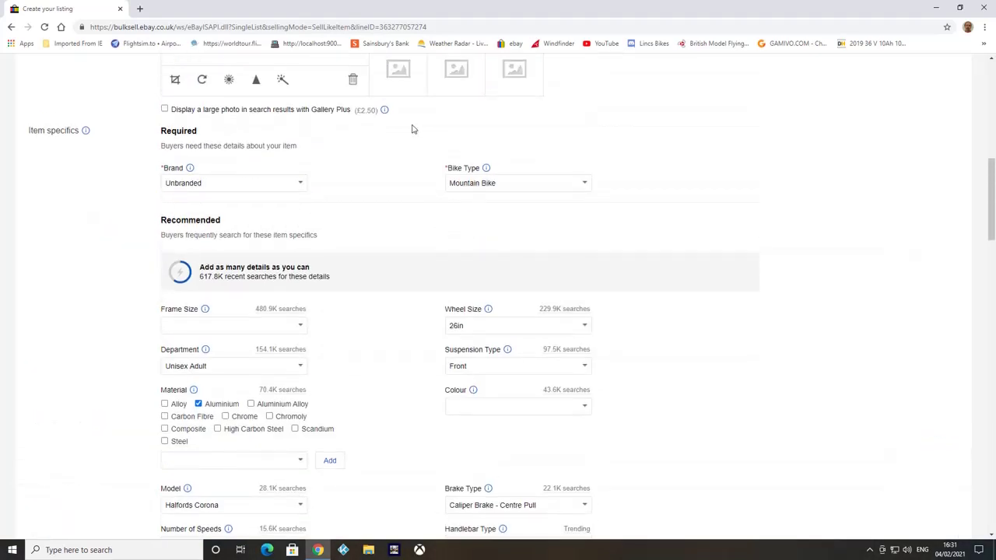
pyautogui.scroll(8, 413, 129)
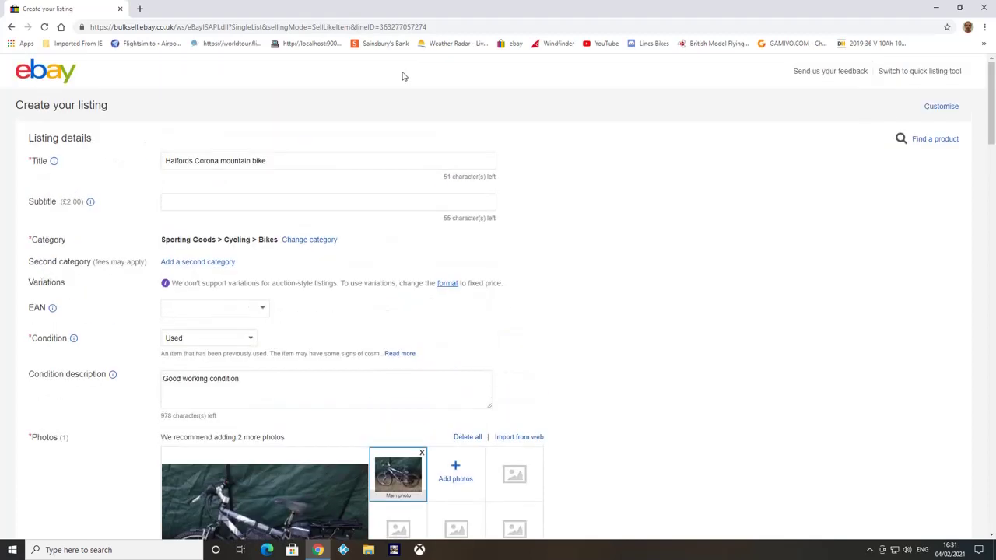
pyautogui.moveTo(271, 162); pyautogui.dragTo(166, 164)
pyautogui.rightClick(189, 161)
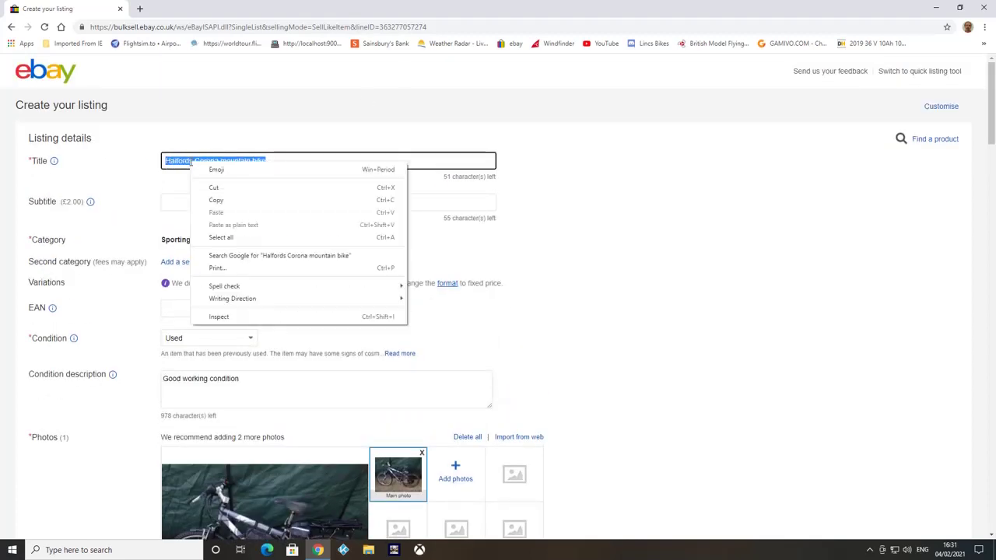
pyautogui.click(222, 202)
pyautogui.scroll(-13, 540, 292)
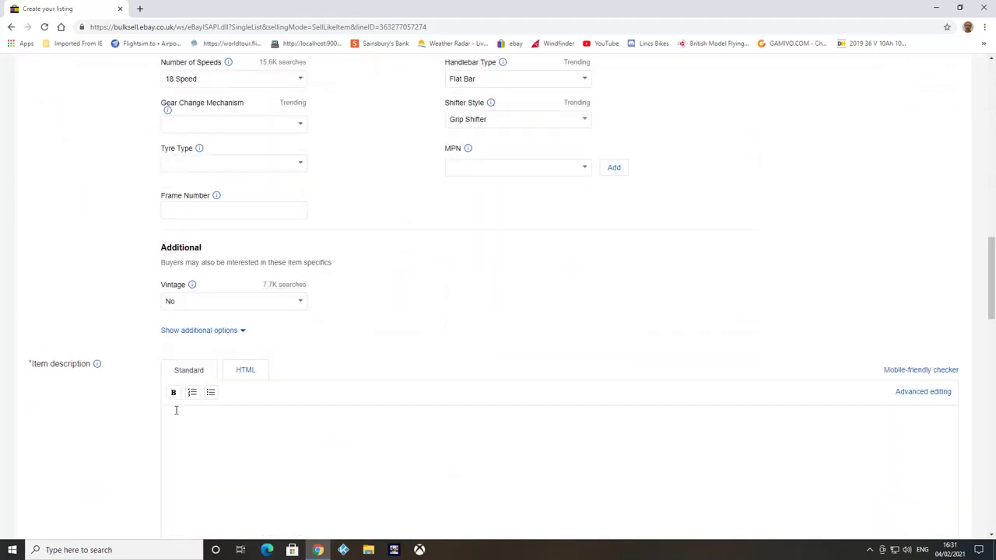
pyautogui.rightClick(170, 416)
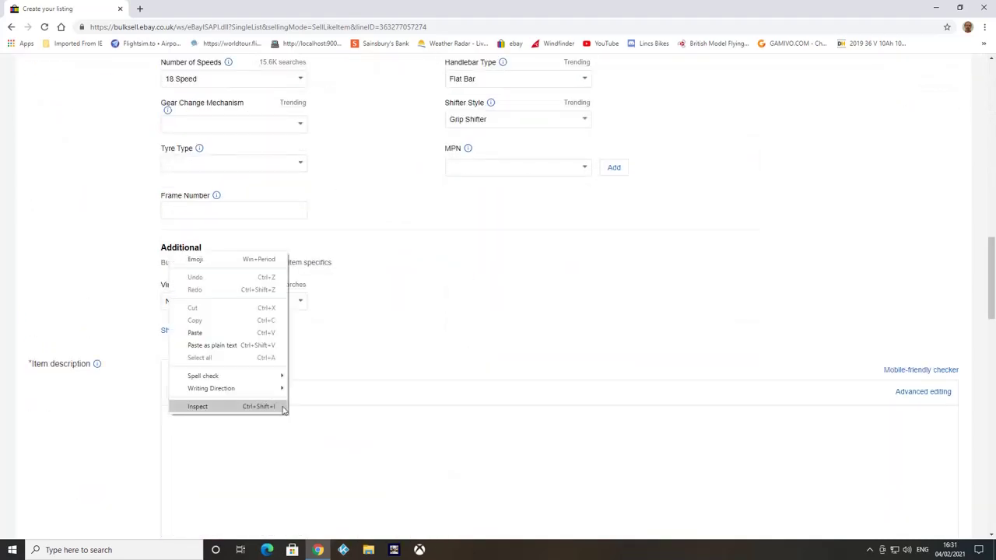
pyautogui.click(196, 333)
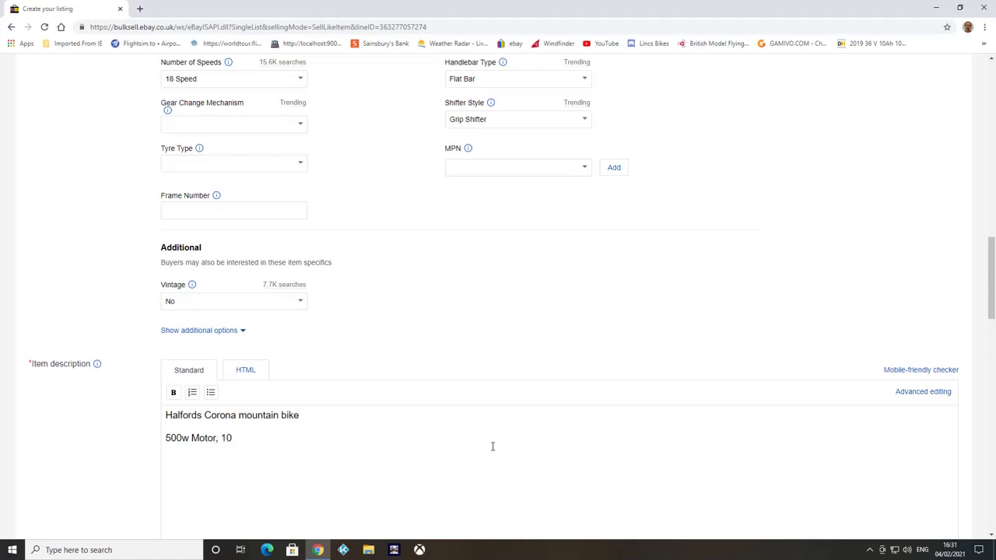
# Step: Complete the description's specification line as "500w Motor, 10amp battery." and add the lines "Used Daily" and "Fully equiped"
pyautogui.write('am')
pyautogui.write('U')
pyautogui.write('sed D')
pyautogui.write('a')
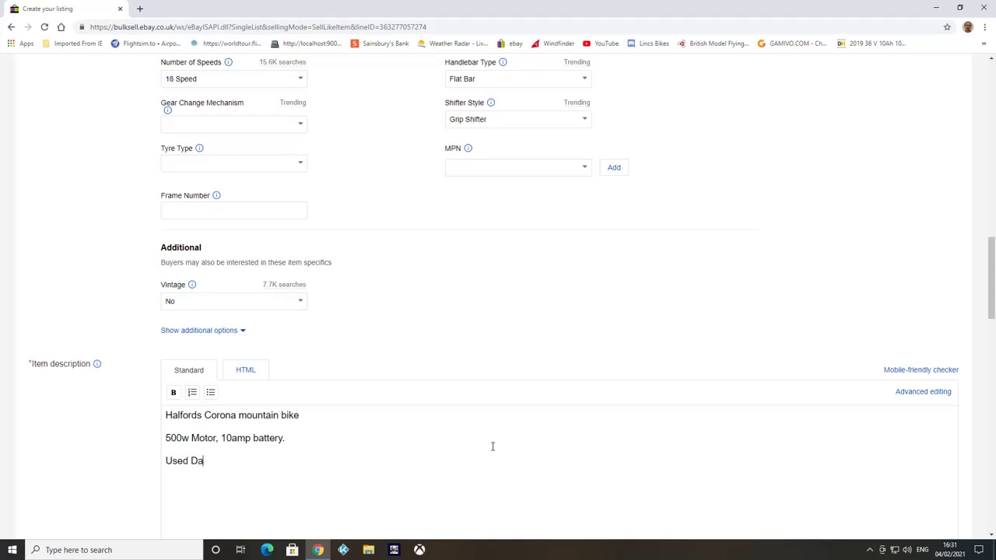
pyautogui.write('ily')
pyautogui.write('Fully')
pyautogui.write(' equi')
pyautogui.write('ped')
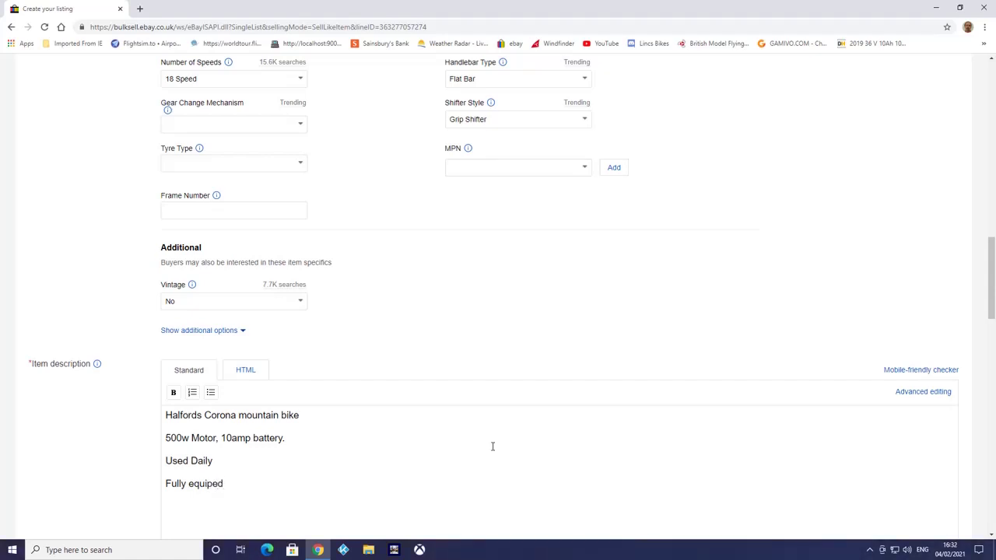
# Step: Add the accessories line "Lights, rear rack, rear Bags, Speedo, Bell, Alarm, Chain/Padlock" to the item description
pyautogui.press('Return')
pyautogui.write('Lights, rear rack, rear ')
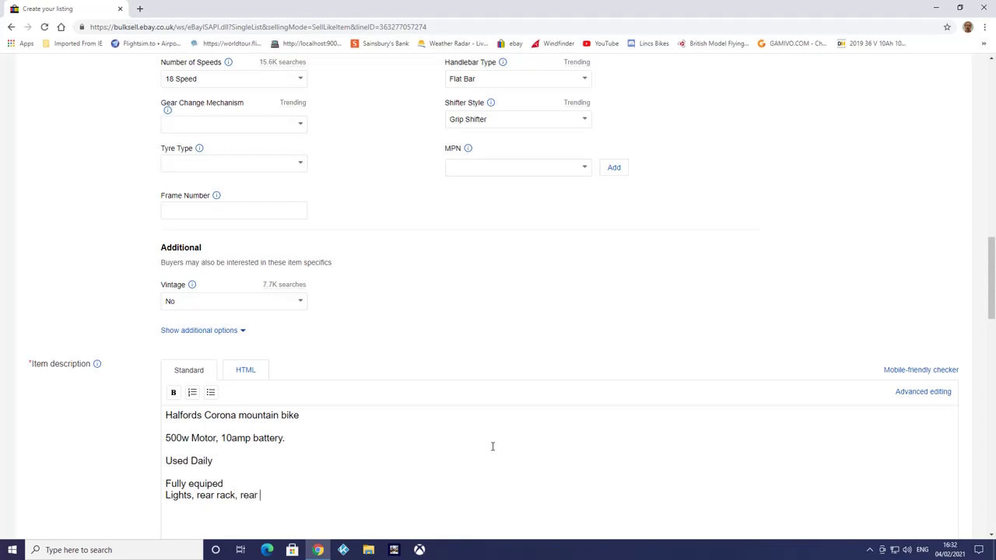
pyautogui.write('Bags, Speedo, Bell')
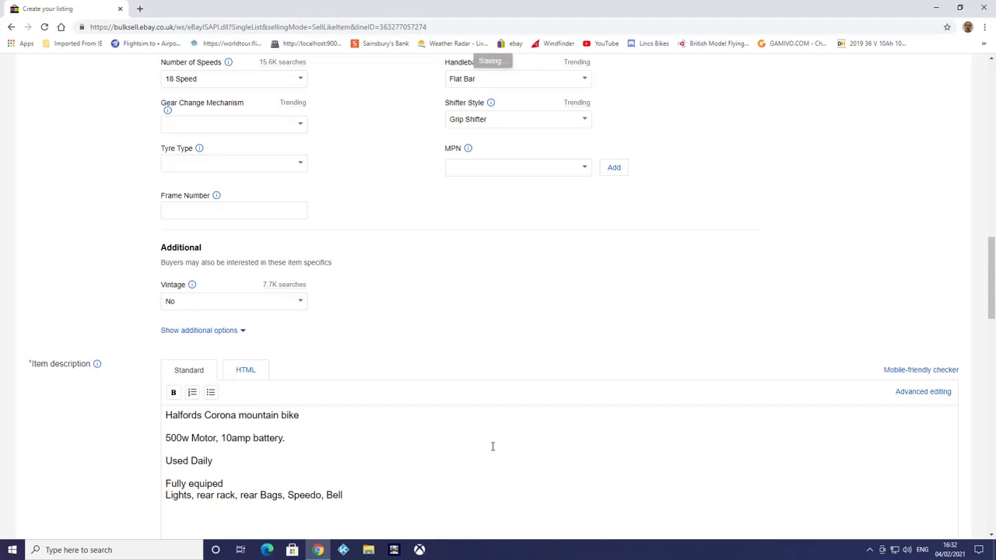
pyautogui.write(',')
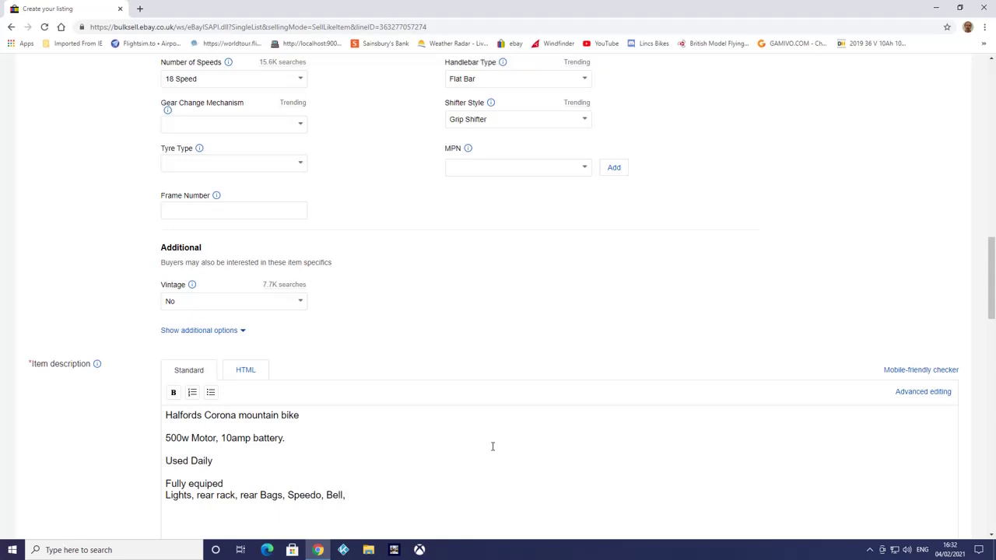
pyautogui.write(' Alarm, Chain/Padlock')
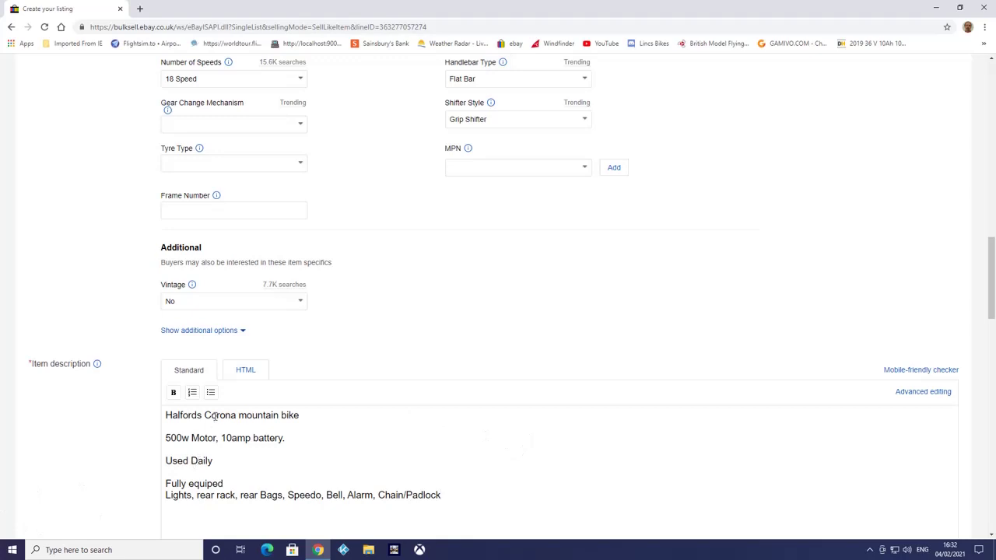
pyautogui.scroll(3, 358, 211)
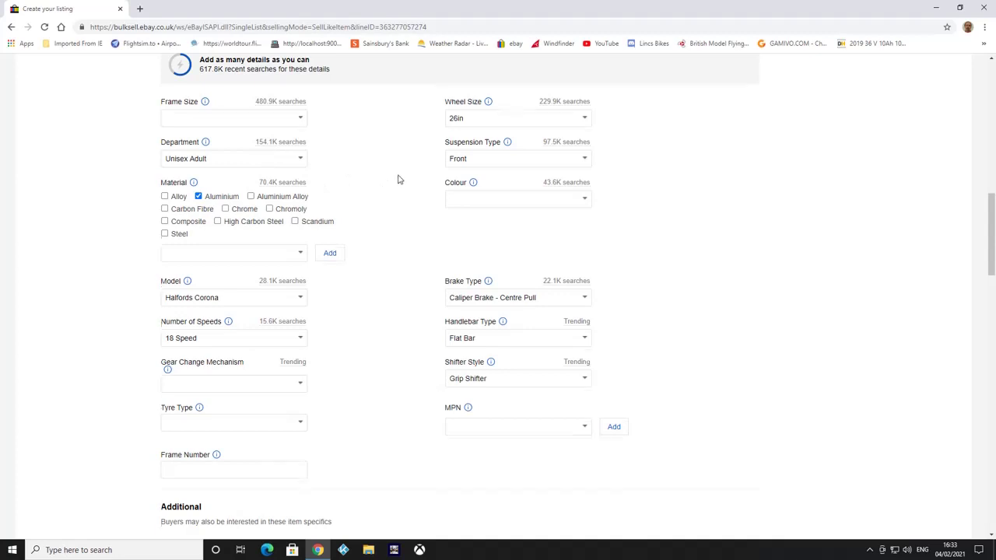
pyautogui.scroll(3, 401, 167)
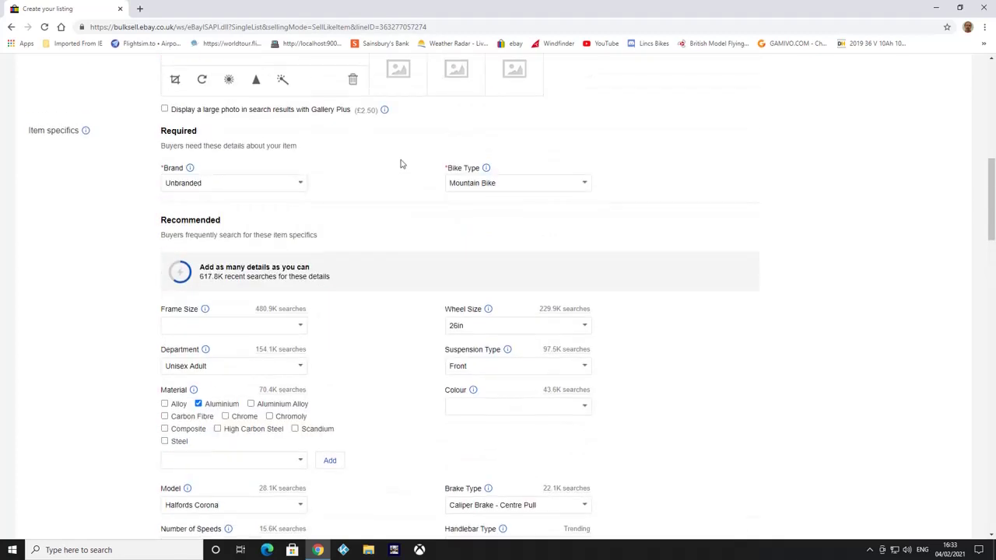
pyautogui.click(301, 183)
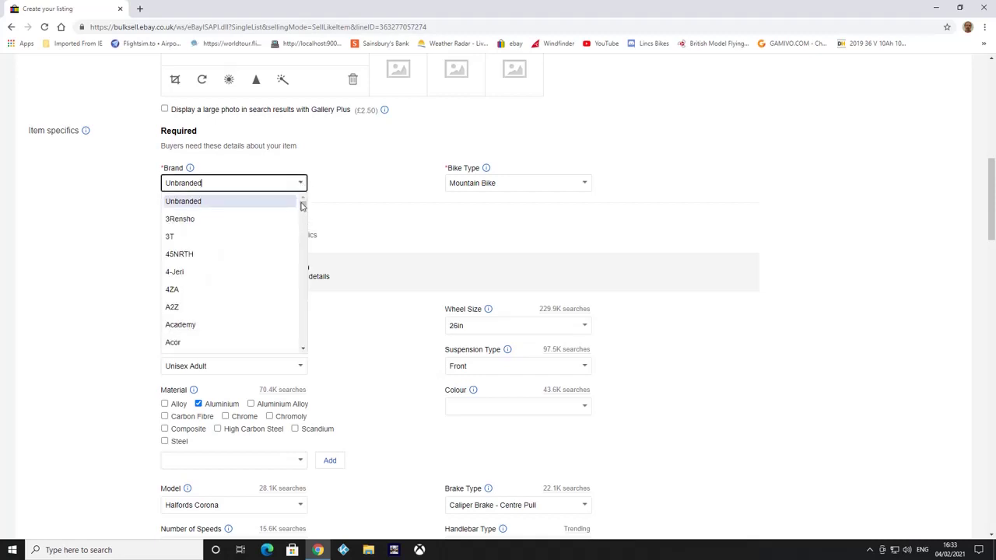
pyautogui.moveTo(304, 205)
pyautogui.mouseDown()
pyautogui.moveTo(305, 224)
pyautogui.moveTo(304, 200)
pyautogui.mouseUp()
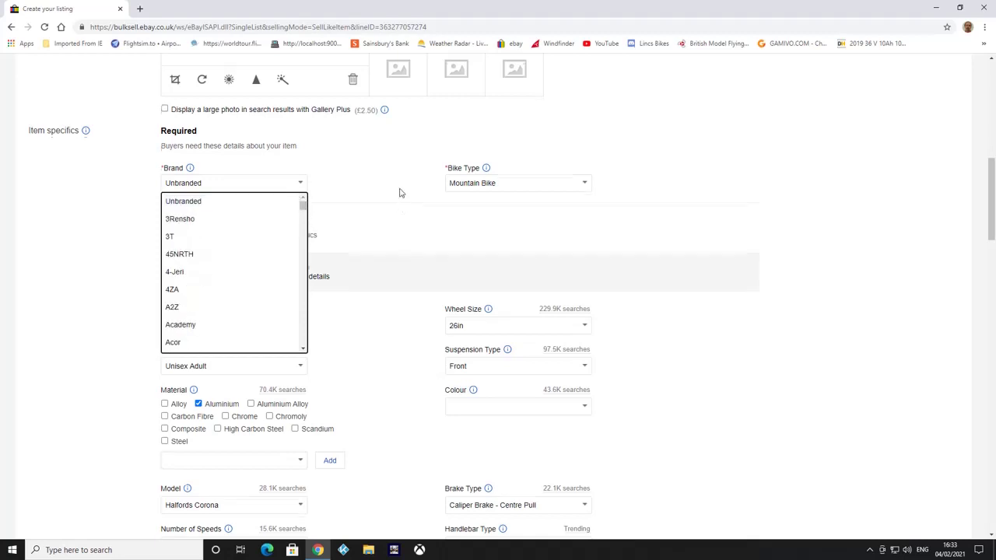
# Step: Extend the listing title with ", ebile 500w motor 10a Battery" after "Halfords Corona mountain bike"
pyautogui.scroll(3, 400, 190)
pyautogui.scroll(4, 374, 171)
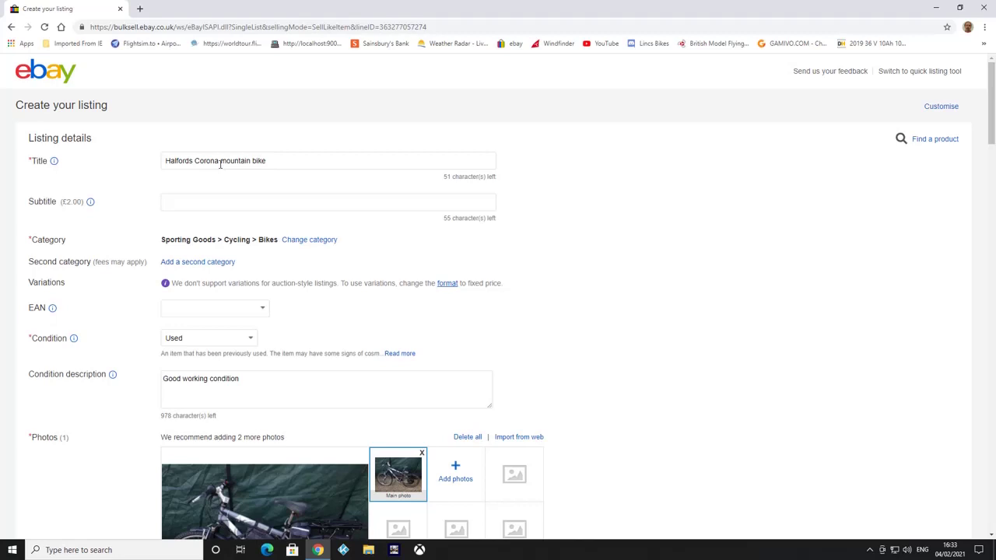
pyautogui.click(276, 158)
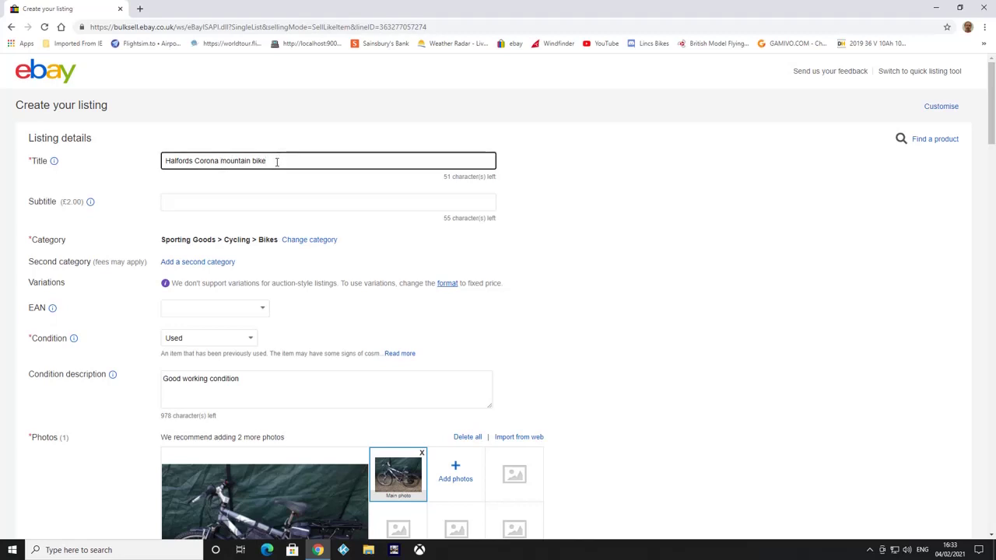
pyautogui.write(', e')
pyautogui.write('-bi')
pyautogui.write('ke')
pyautogui.write(' 500w m')
pyautogui.write('oto')
pyautogui.write('r 10')
pyautogui.write('a')
pyautogui.write(' Batte')
pyautogui.write('ry')
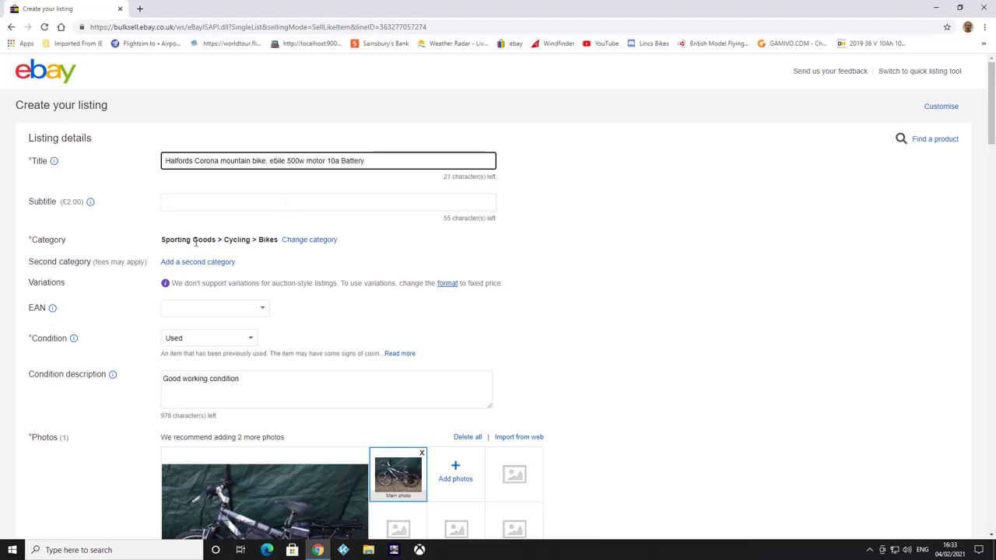
# Step: Change the listing category to the suggested Sporting Goods > Cycling > Bike Components & Parts > Electric Bike Components
pyautogui.click(310, 240)
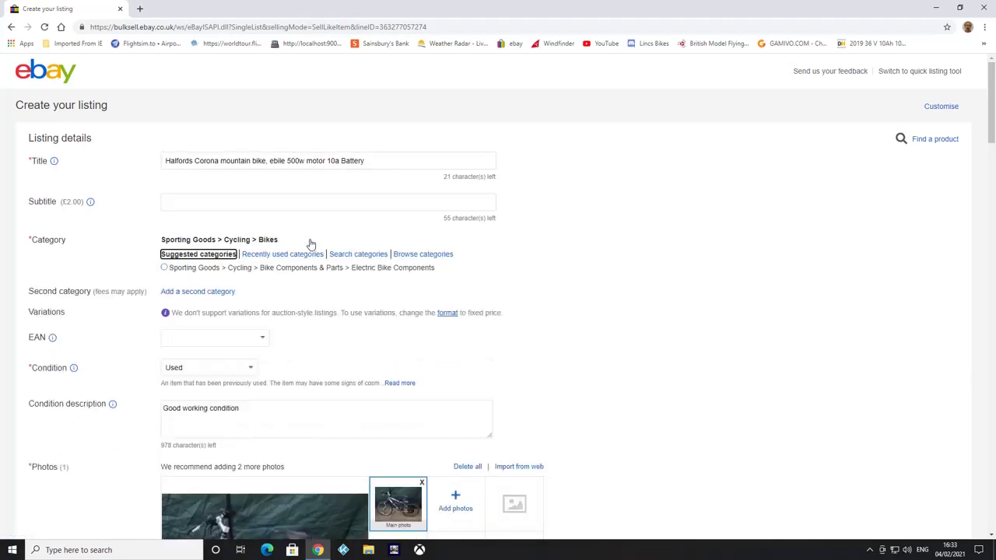
pyautogui.click(378, 272)
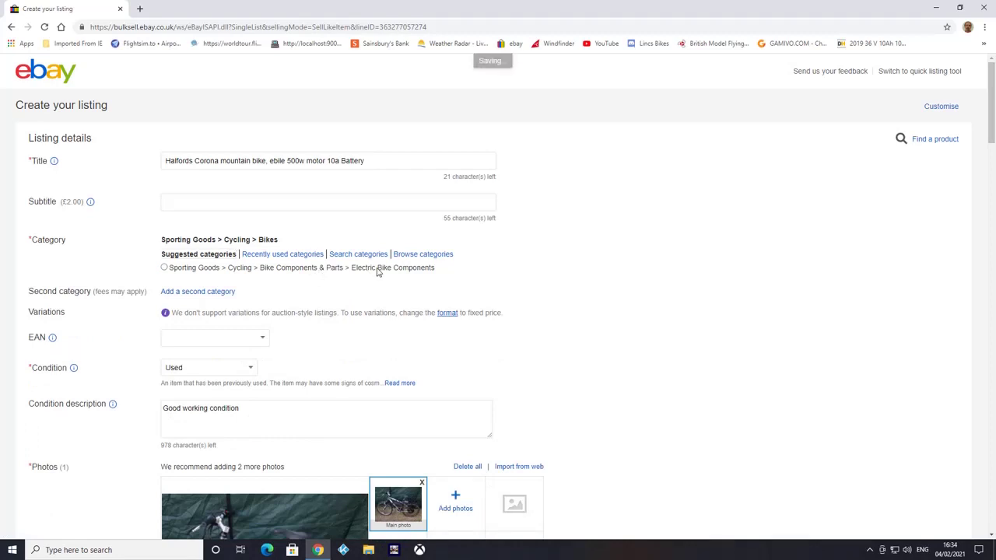
pyautogui.click(381, 271)
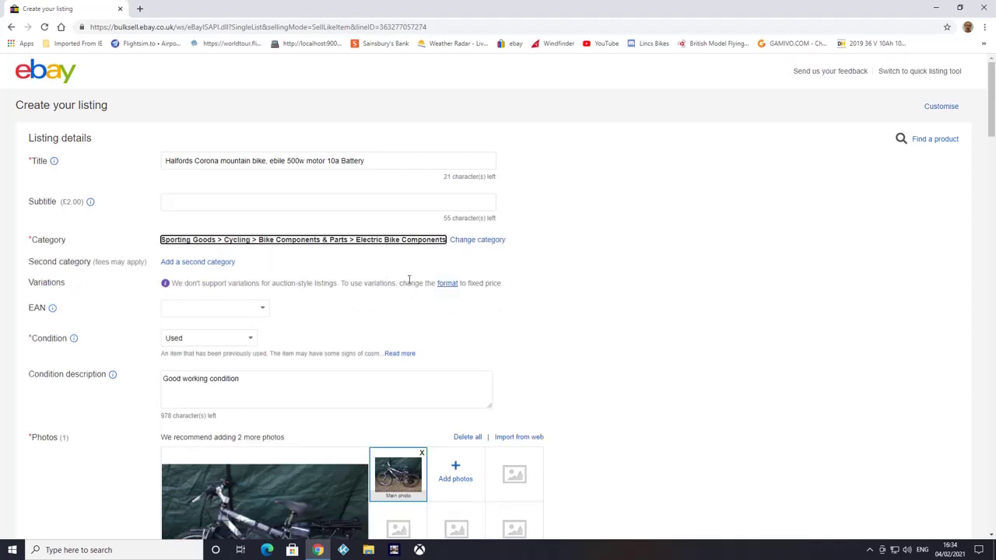
# Step: Enter "Halfords Frame" as a custom brand in the required item specifics
pyautogui.scroll(-1, 533, 291)
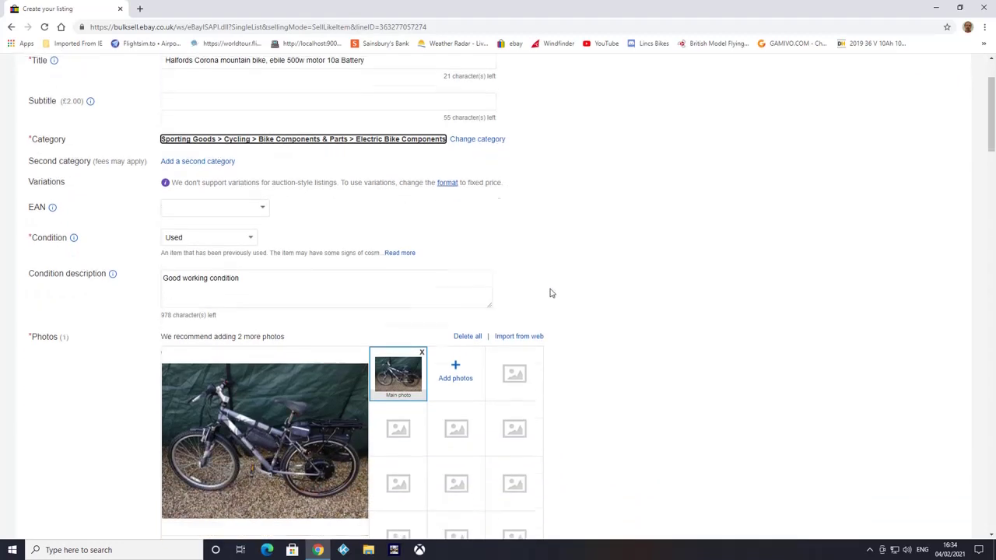
pyautogui.scroll(-2, 641, 267)
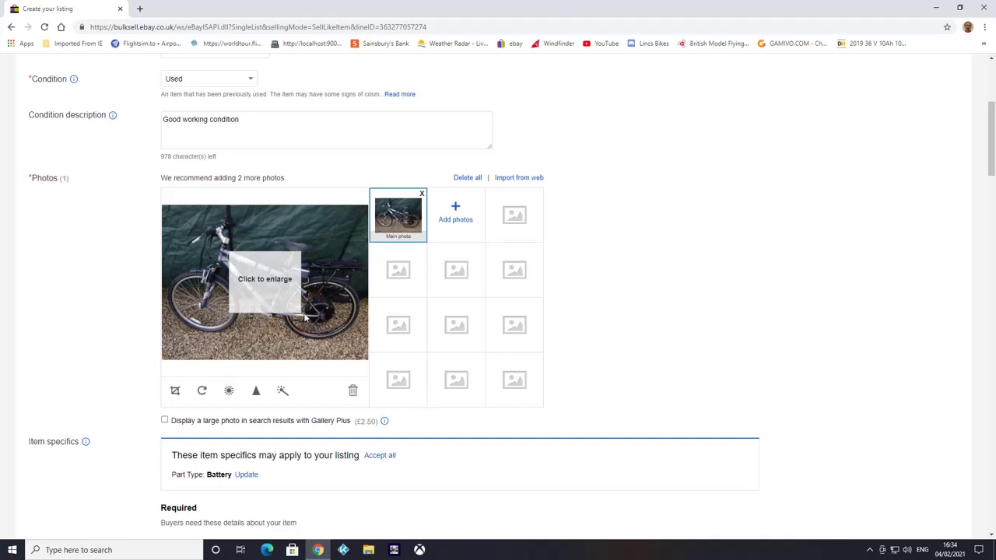
pyautogui.scroll(-1, 672, 311)
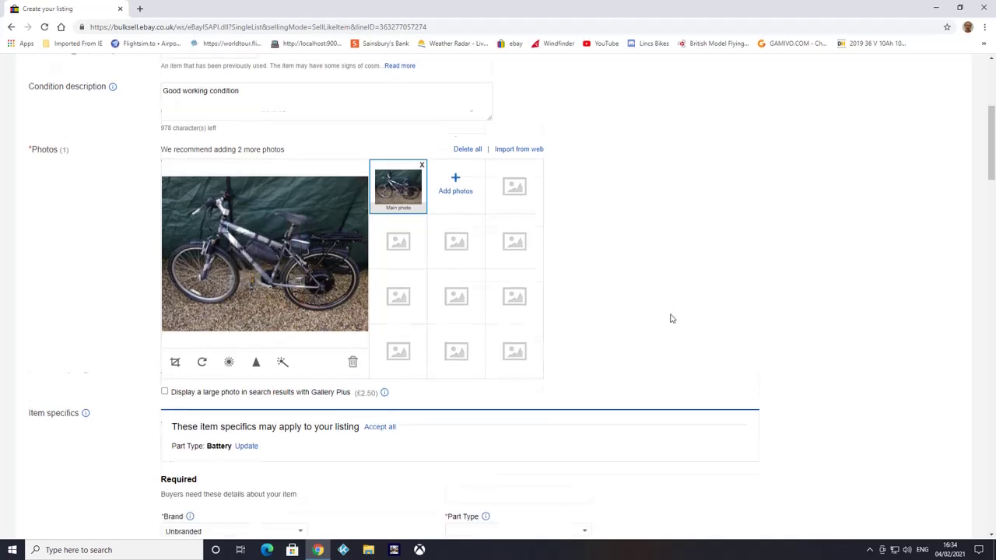
pyautogui.scroll(-2, 654, 323)
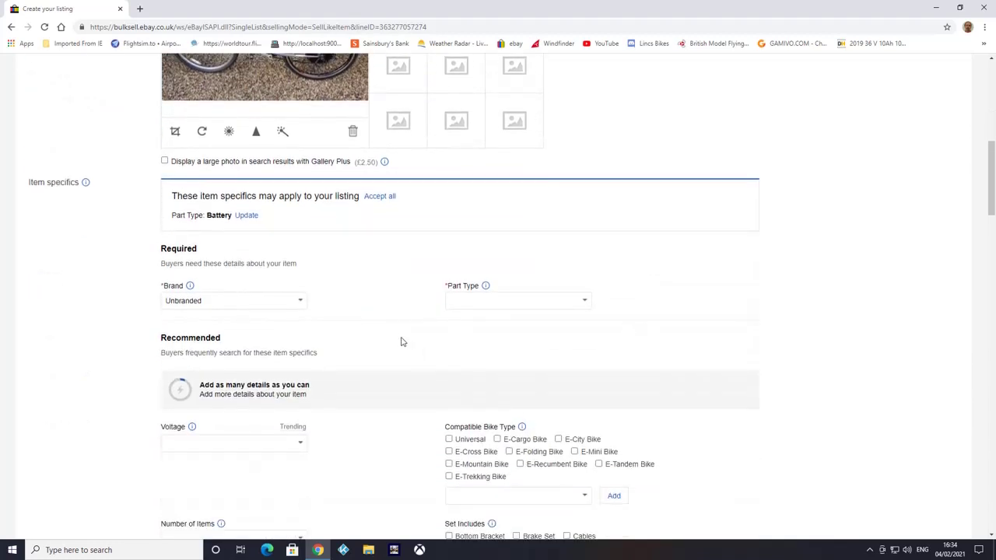
pyautogui.click(302, 302)
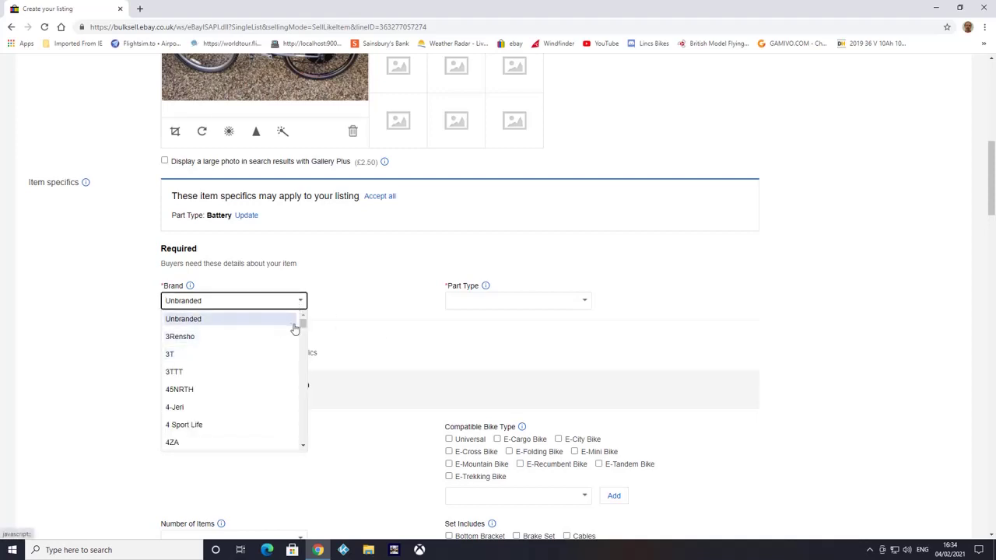
pyautogui.moveTo(304, 323); pyautogui.dragTo(305, 441)
pyautogui.click(211, 442)
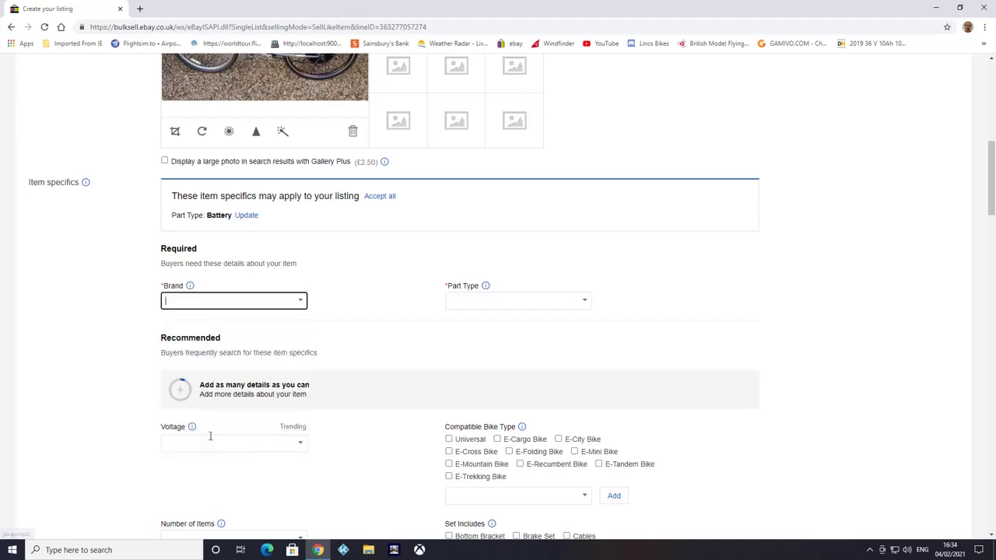
pyautogui.write('H')
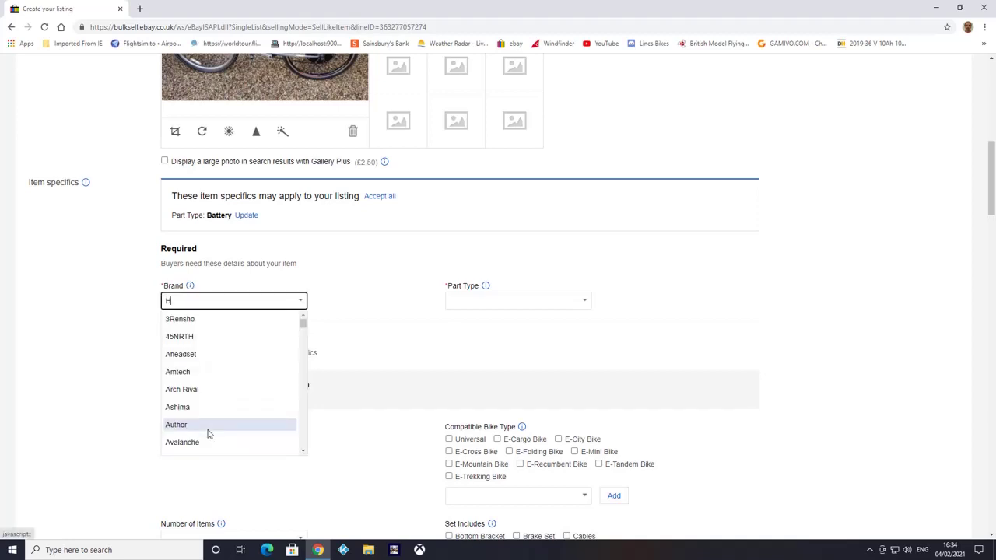
pyautogui.write('alfords')
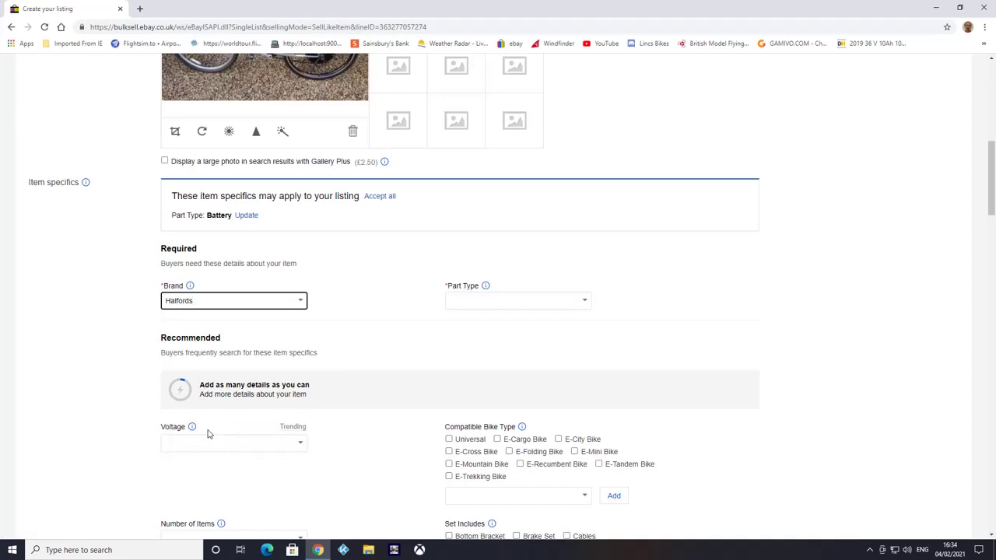
pyautogui.write(' Frame')
# Step: Enter "Corona" as a custom part type in the required item specifics
pyautogui.scroll(-2, 381, 393)
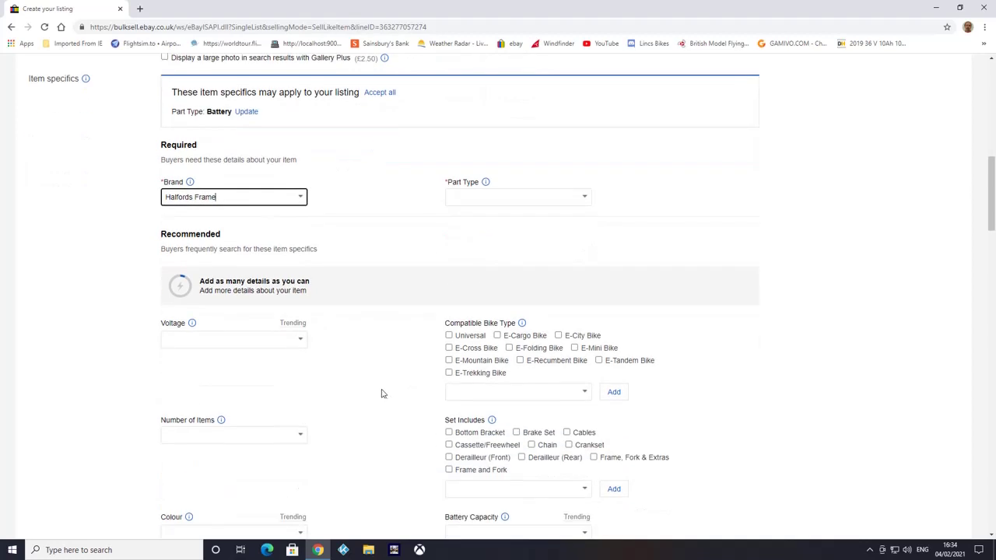
pyautogui.click(584, 200)
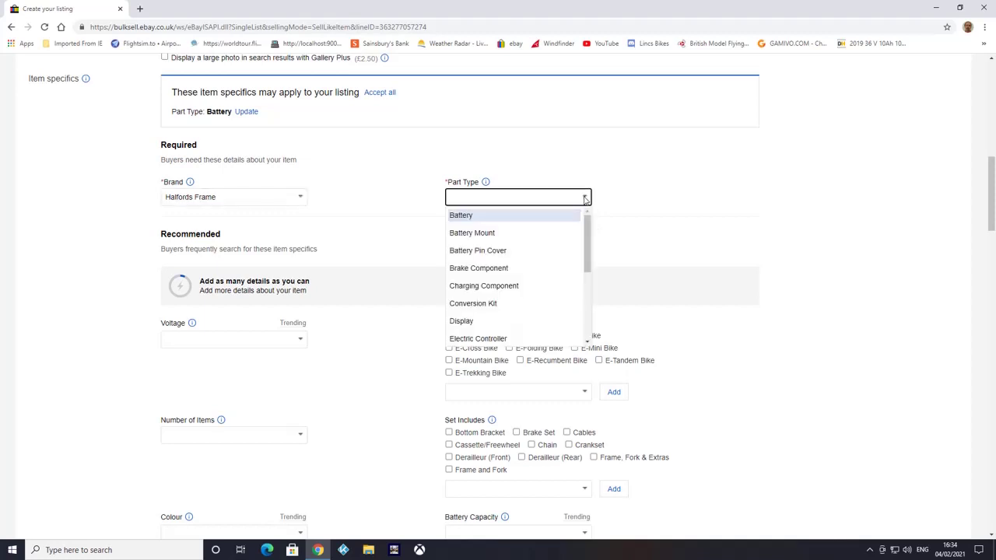
pyautogui.moveTo(590, 243); pyautogui.dragTo(584, 378)
pyautogui.click(491, 337)
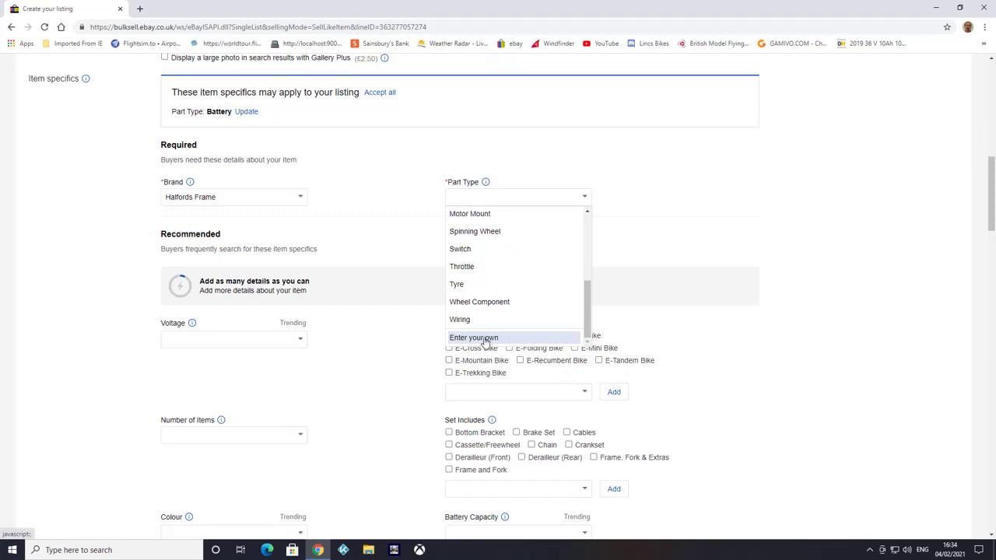
pyautogui.click(485, 339)
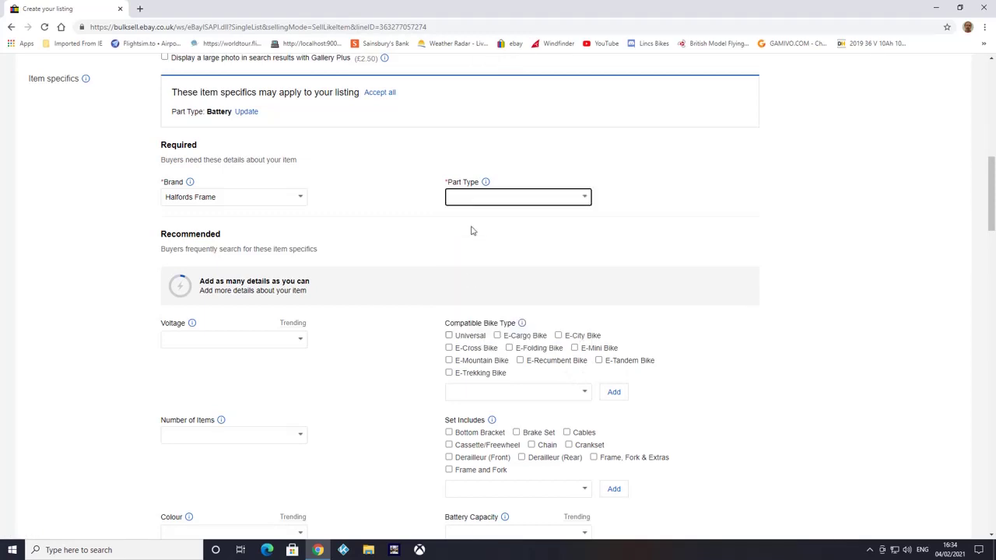
pyautogui.write('Corona')
# Step: Mark E-Mountain Bike as the compatible bike type and set the voltage to 36 V
pyautogui.click(449, 361)
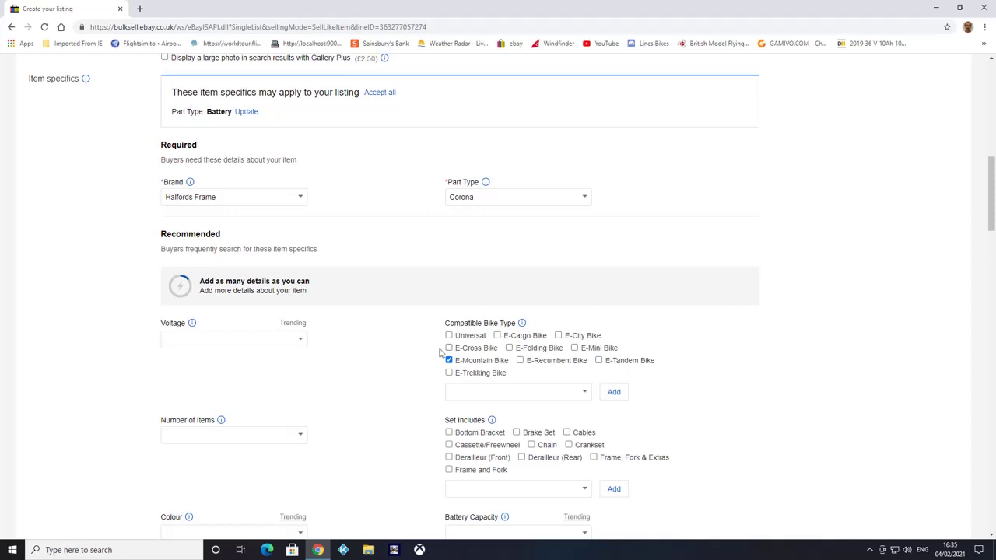
pyautogui.click(300, 341)
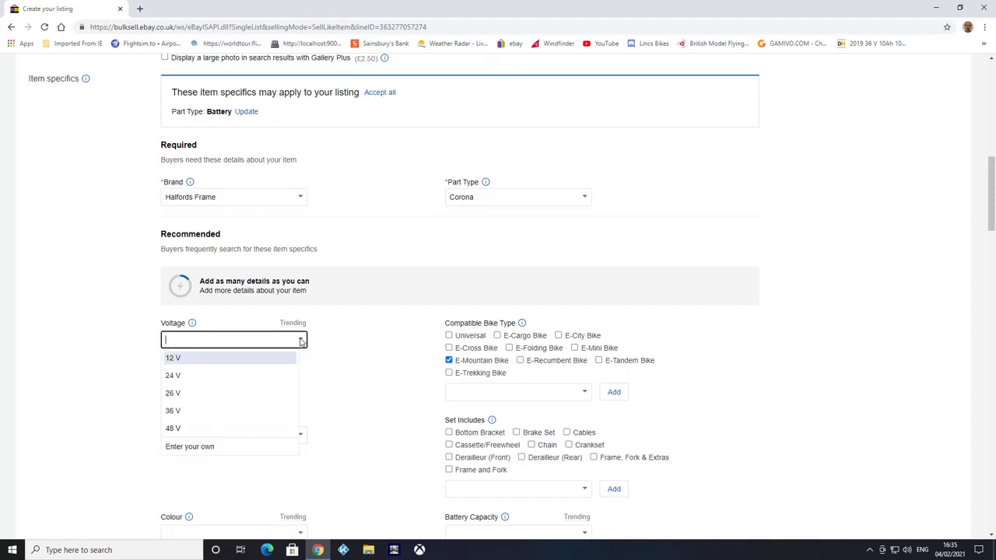
pyautogui.click(216, 411)
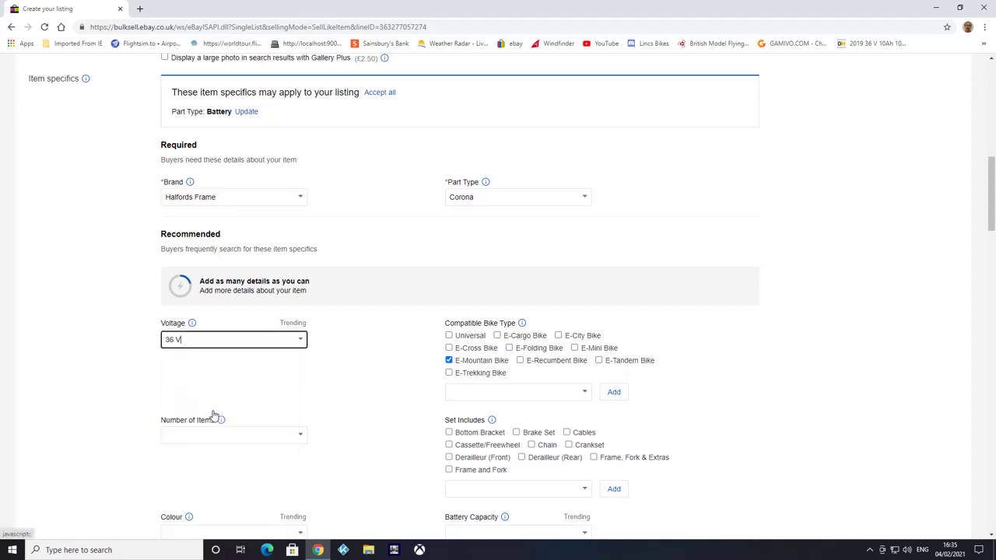
# Step: Set the number of items to 1 in the recommended item specifics
pyautogui.scroll(-1, 335, 407)
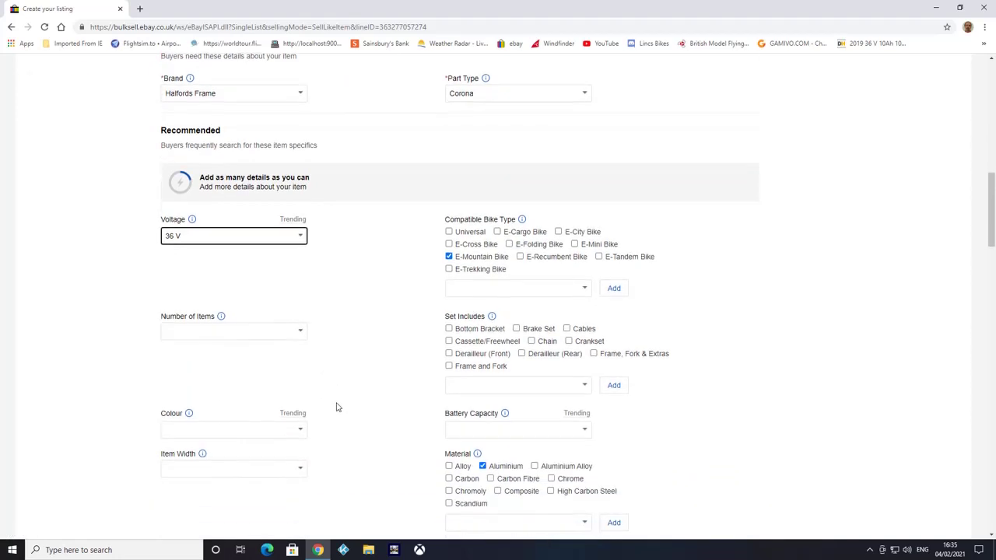
pyautogui.click(301, 332)
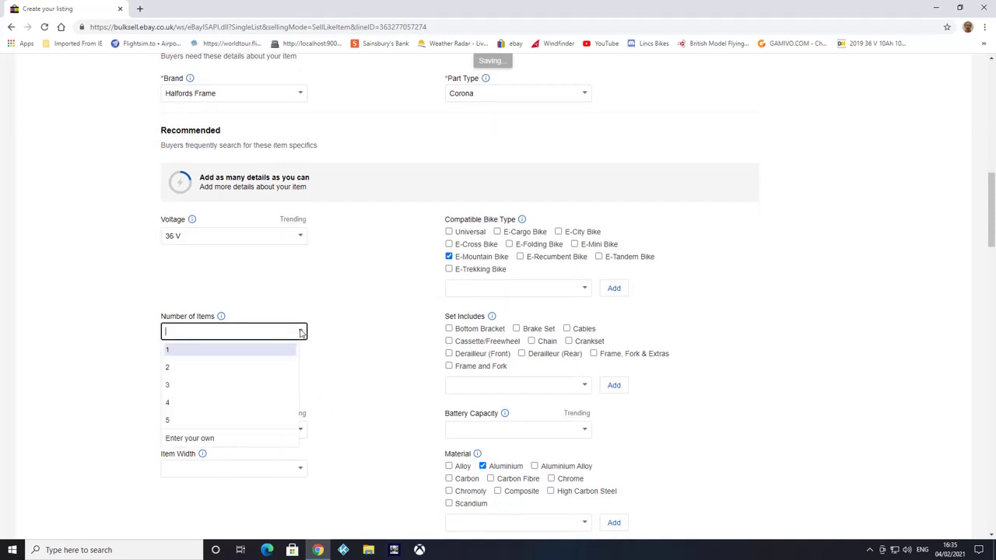
pyautogui.click(256, 351)
# Step: Set the bike's colour to Grey in the recommended item specifics
pyautogui.click(300, 431)
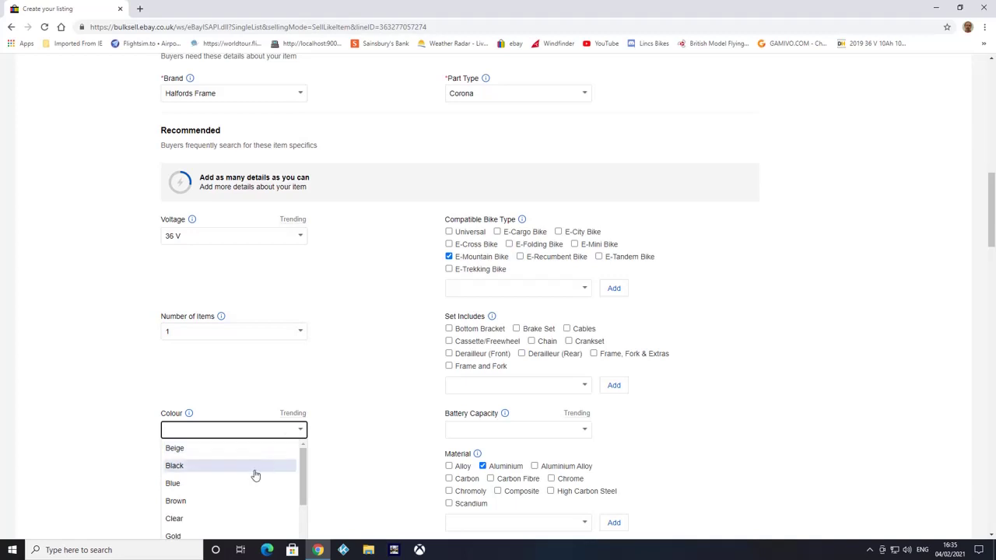
pyautogui.scroll(-1, 251, 492)
pyautogui.scroll(-1, 252, 492)
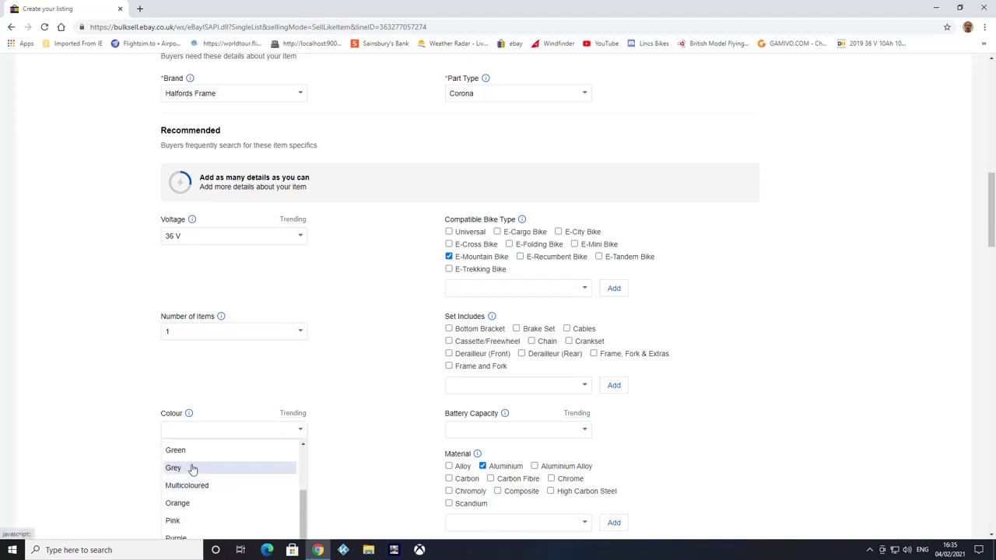
pyautogui.click(193, 469)
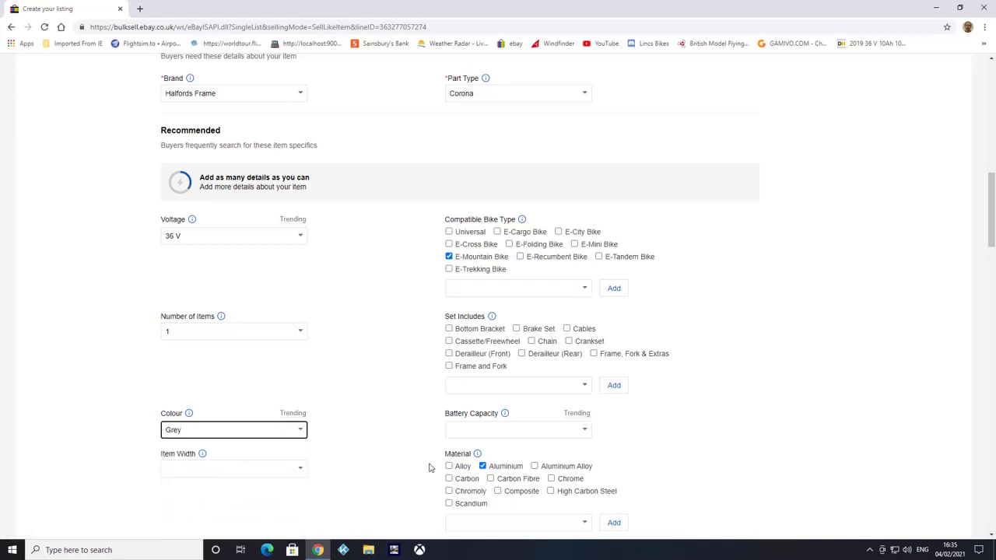
# Step: Set the battery capacity to 10 Ah and the battery type to Lithium Ion (Li-Ion)
pyautogui.scroll(-1, 698, 429)
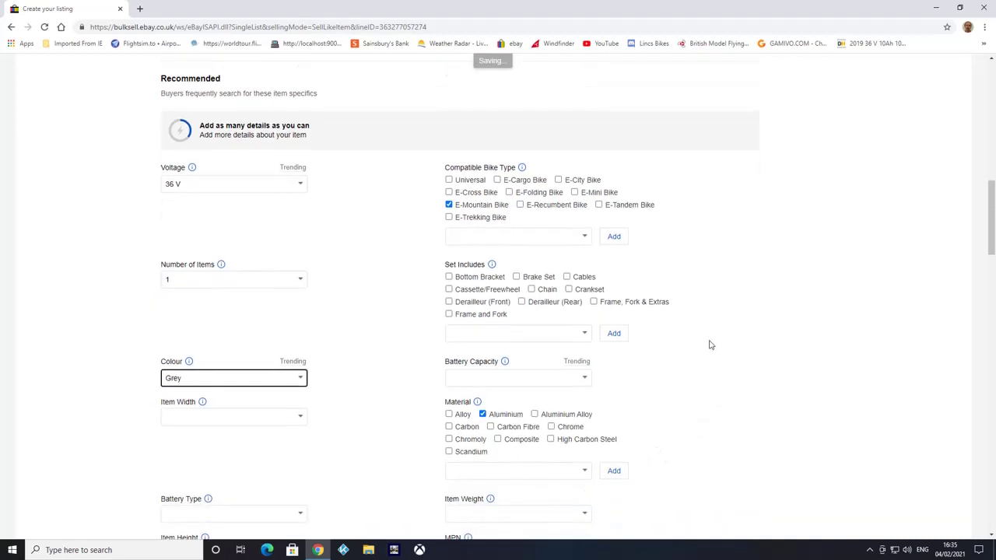
pyautogui.click(586, 380)
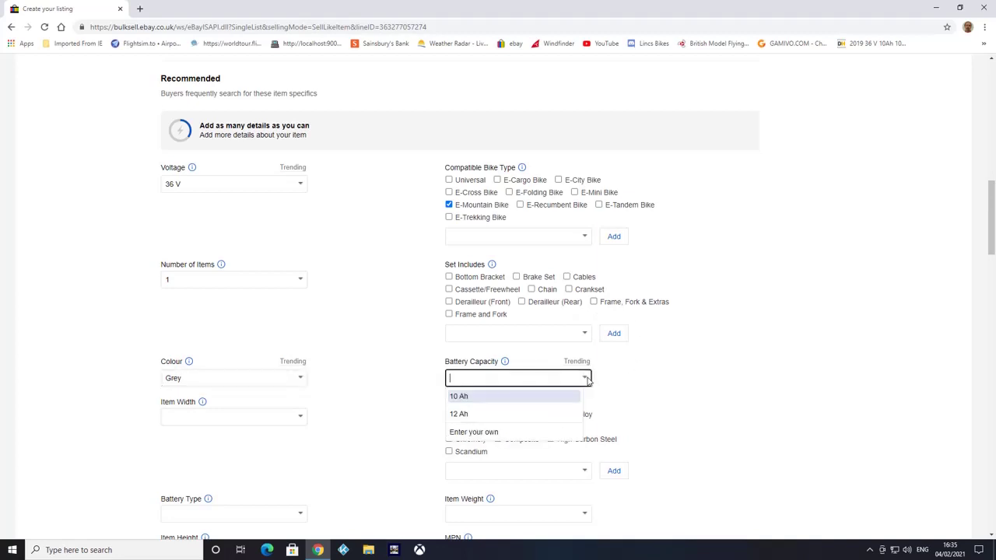
pyautogui.click(499, 397)
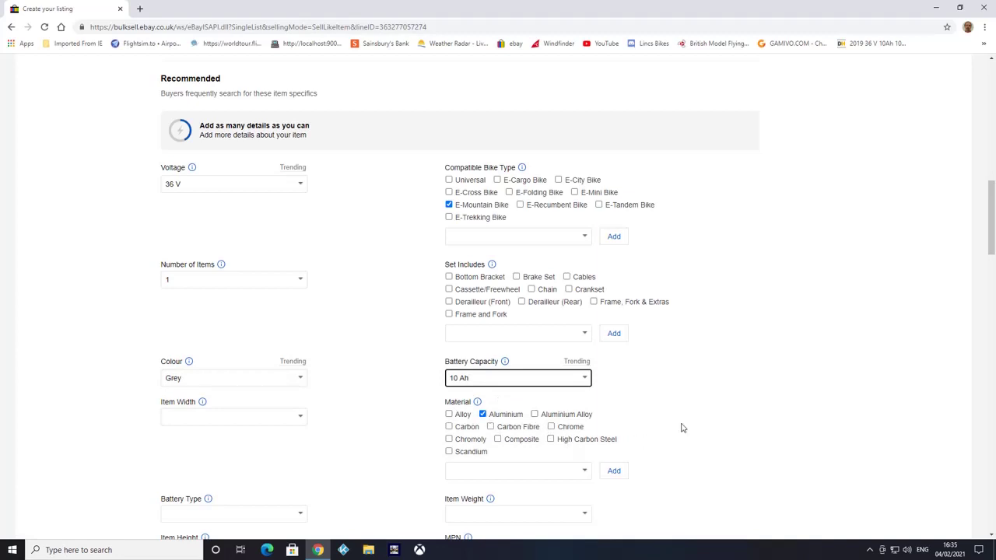
pyautogui.scroll(-2, 681, 427)
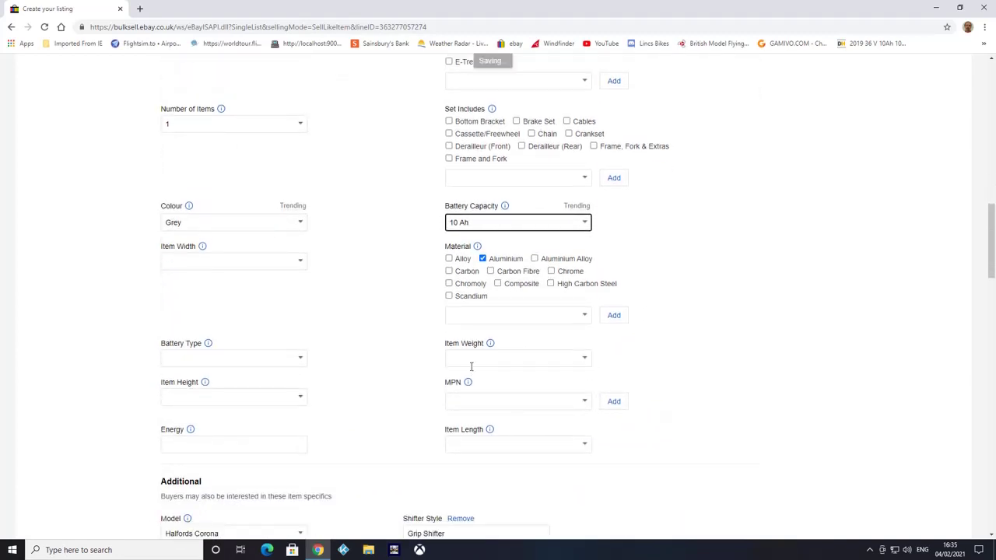
pyautogui.click(301, 358)
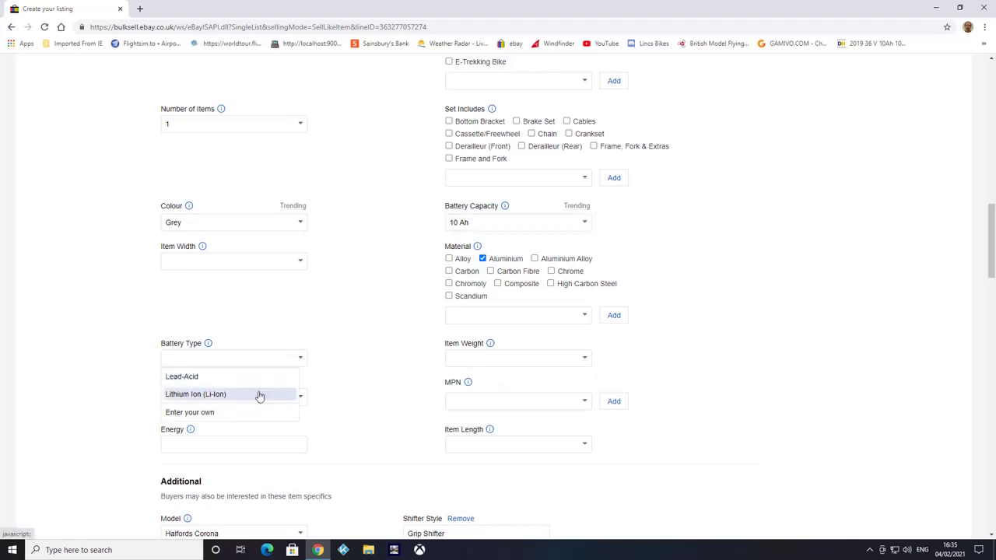
pyautogui.click(260, 396)
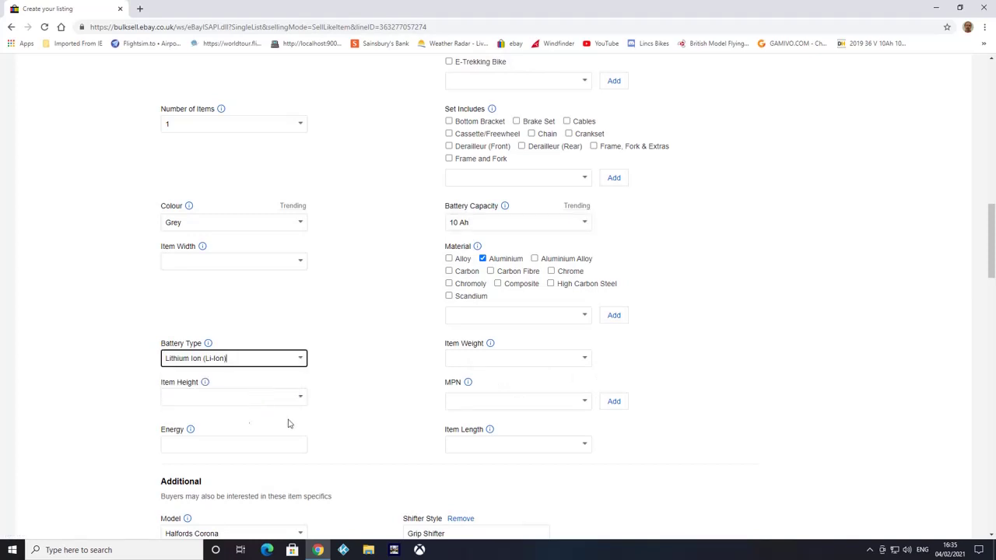
pyautogui.click(254, 446)
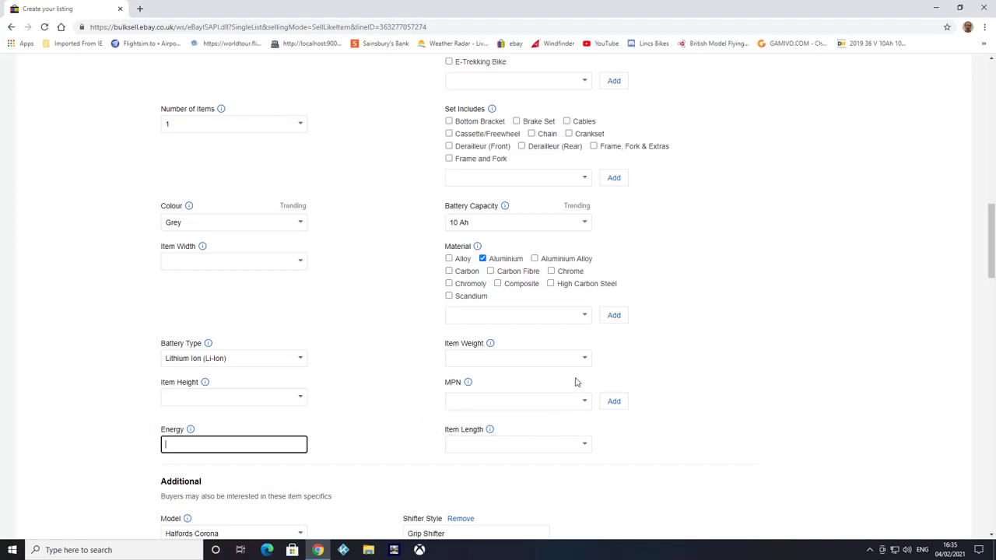
# Step: Add the line "Upgraded myself" below the first line of the item description, separated by a blank line
pyautogui.scroll(-2, 731, 427)
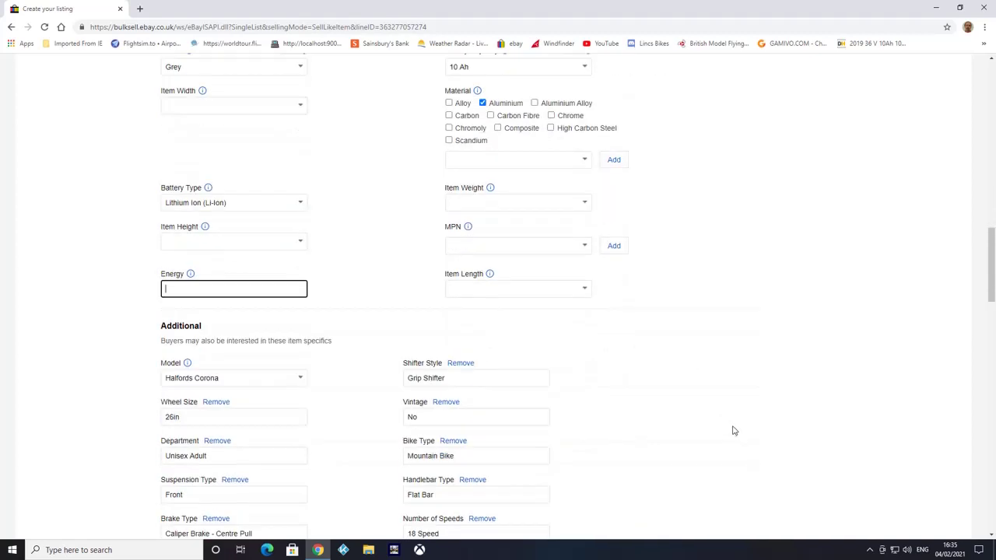
pyautogui.scroll(-1, 733, 428)
pyautogui.scroll(-1, 720, 428)
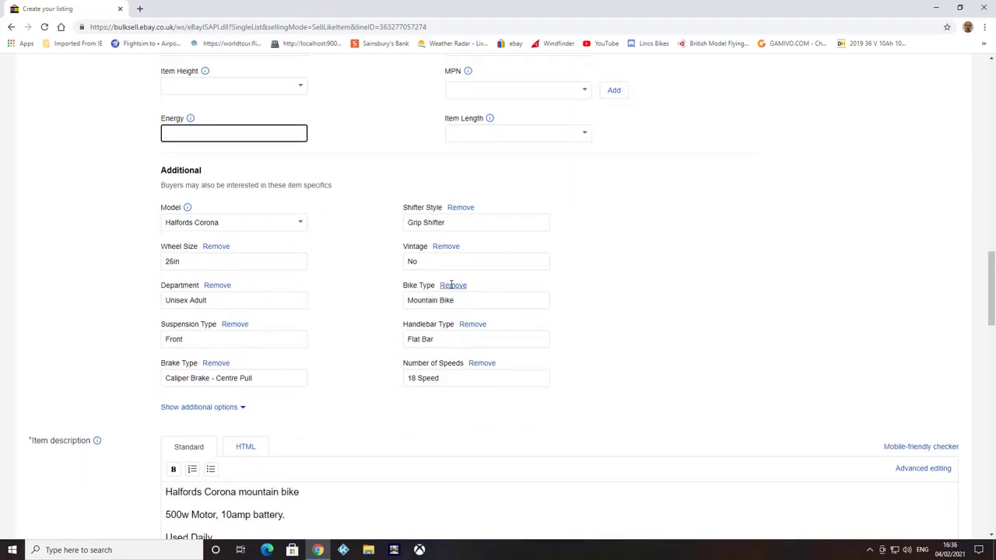
pyautogui.scroll(-2, 340, 476)
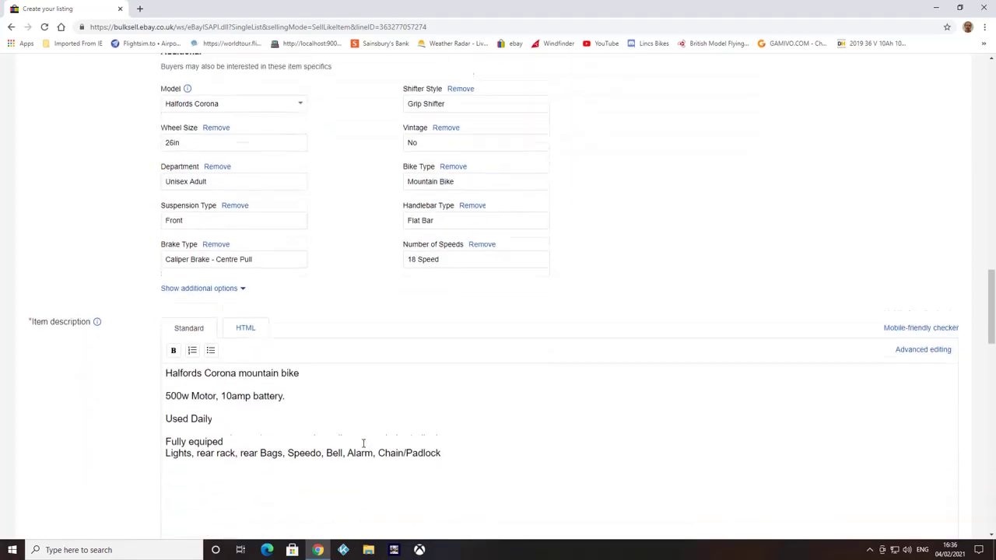
pyautogui.scroll(-1, 363, 443)
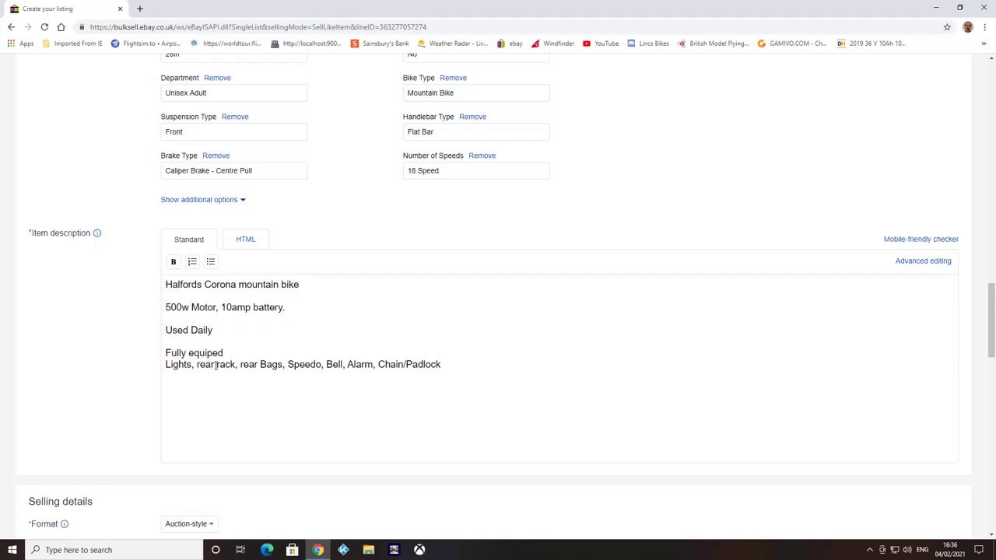
pyautogui.press('Return')
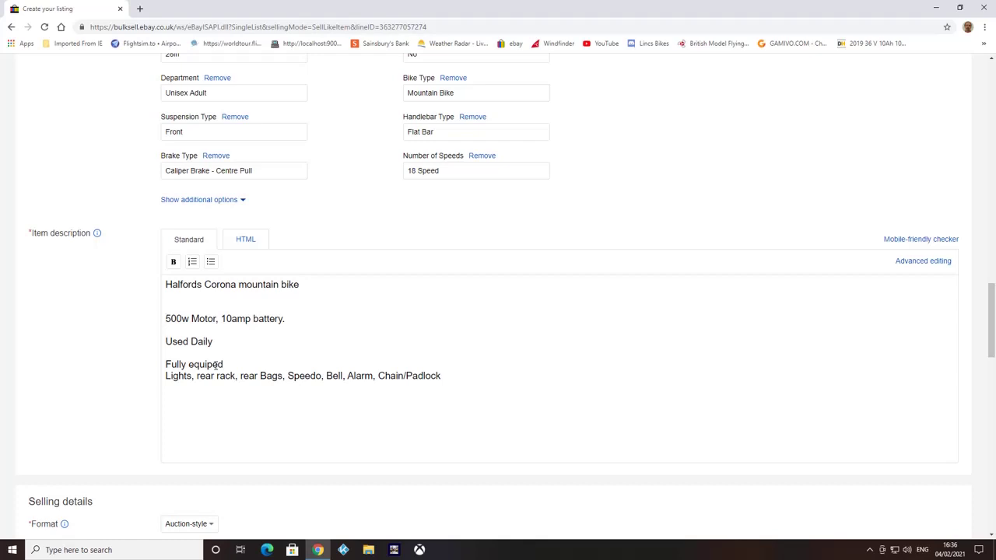
pyautogui.press('Return')
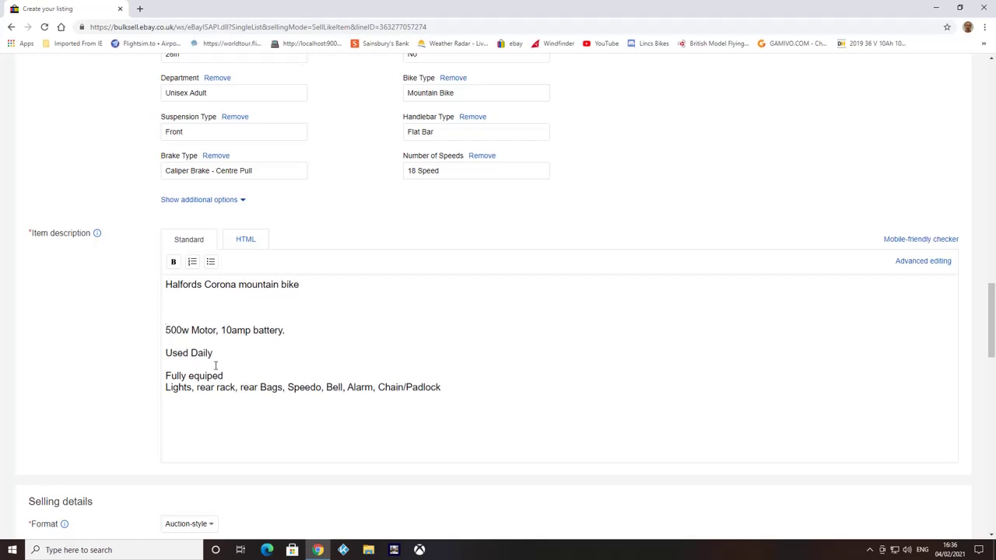
pyautogui.write('U')
pyautogui.write('pgrs')
pyautogui.write('aded myself')
# Step: Choose 7 days as the duration of the auction-style listing
pyautogui.scroll(-3, 459, 399)
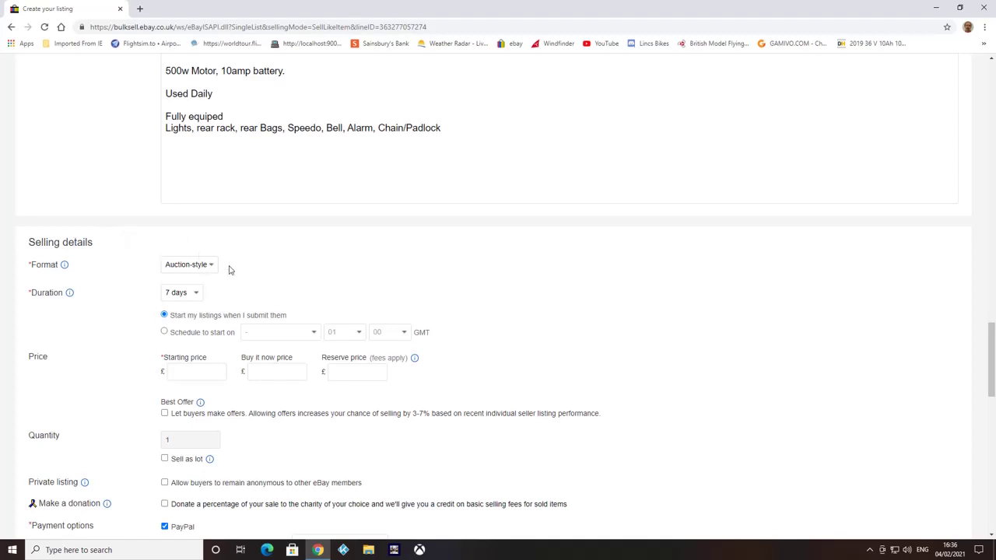
pyautogui.click(195, 295)
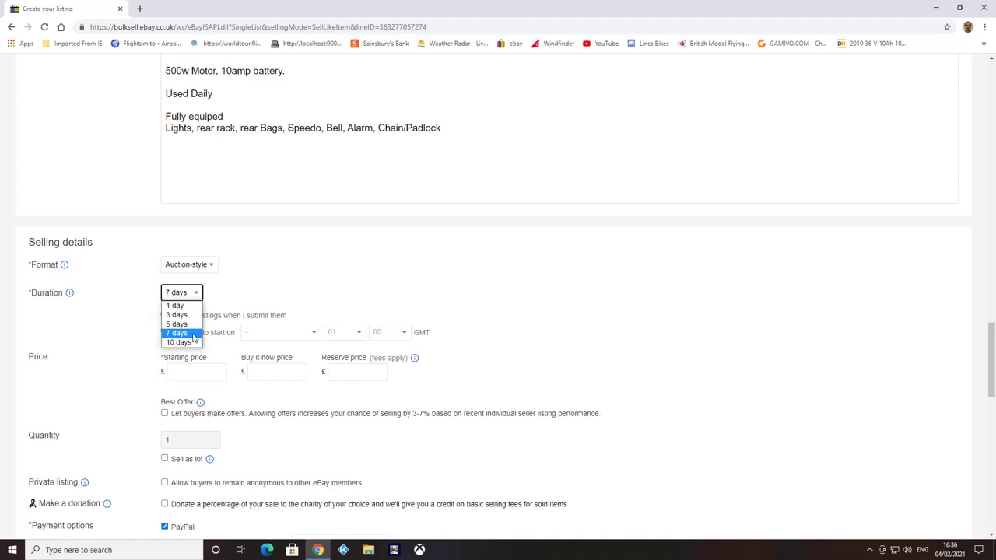
pyautogui.click(193, 338)
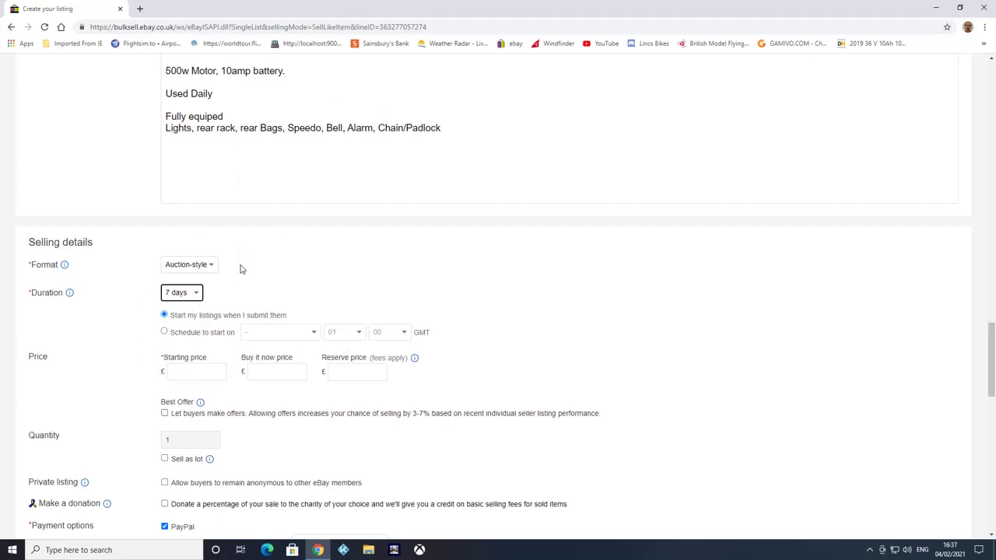
# Step: Try the Fixed price selling format and switch the listing back to Auction-style
pyautogui.click(211, 266)
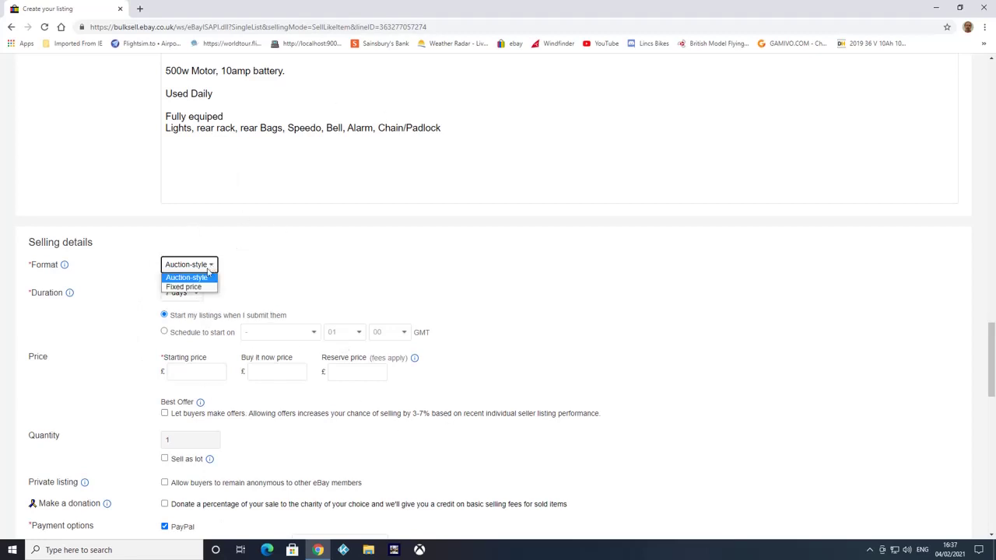
pyautogui.click(184, 286)
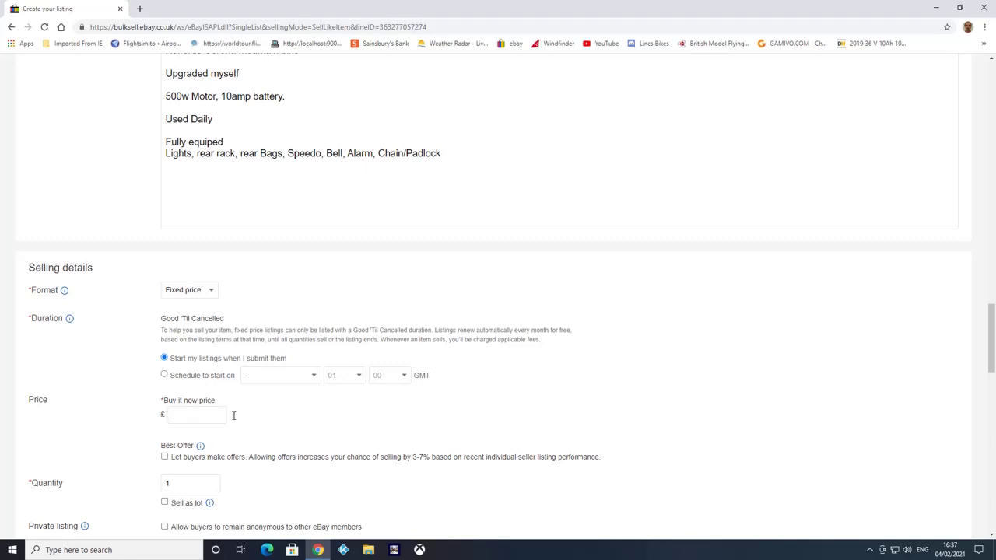
pyautogui.click(213, 291)
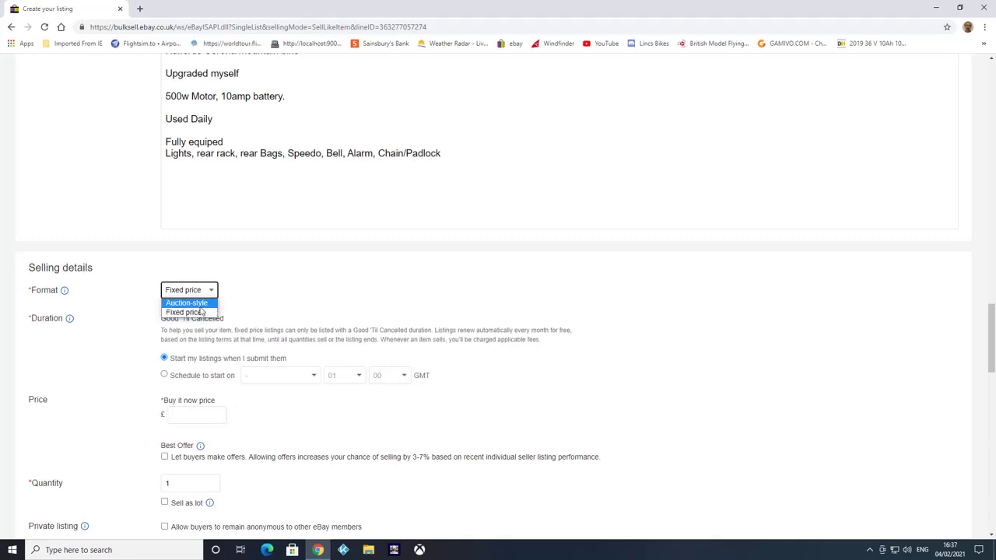
pyautogui.click(201, 305)
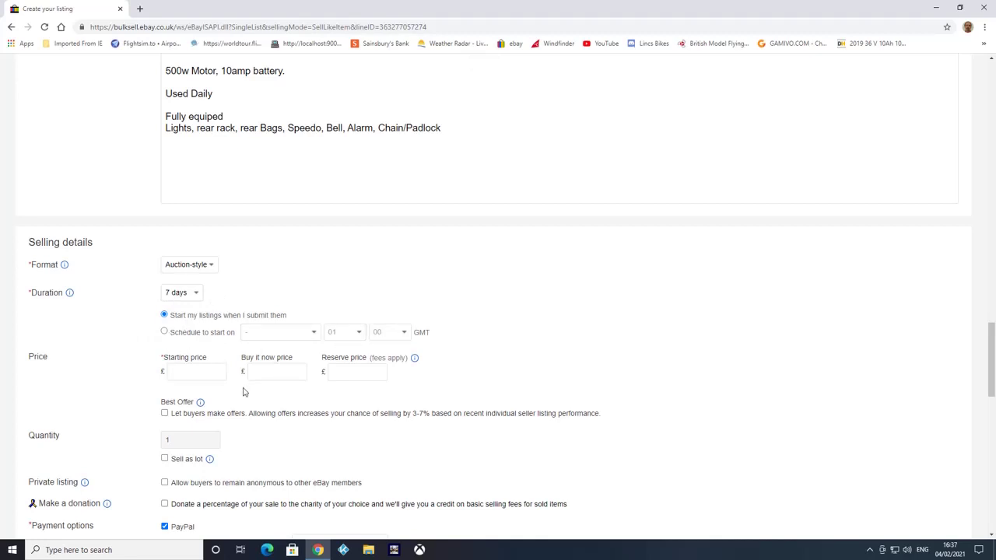
# Step: Try a £400 reserve price combined with starting prices of £350 and £300
pyautogui.click(184, 373)
pyautogui.click(258, 371)
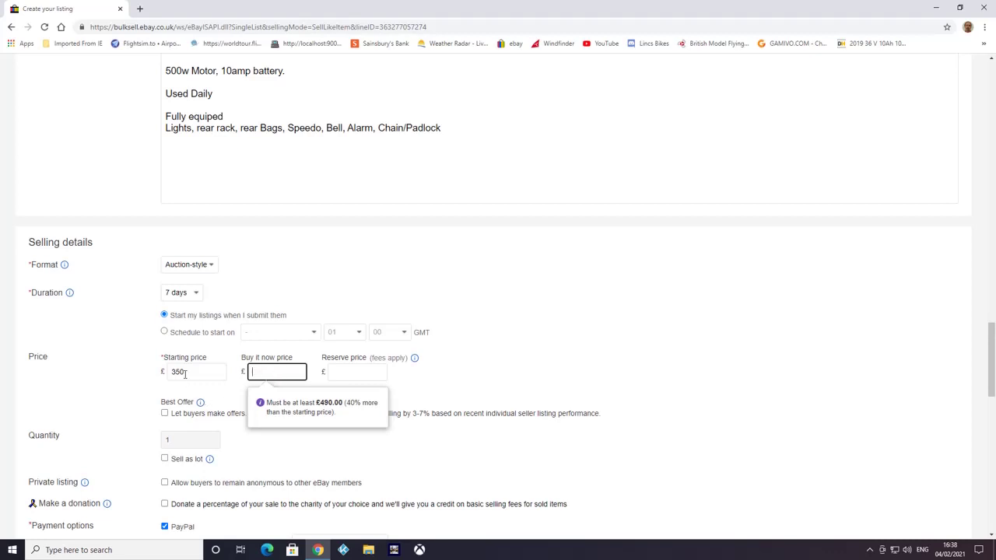
pyautogui.click(349, 371)
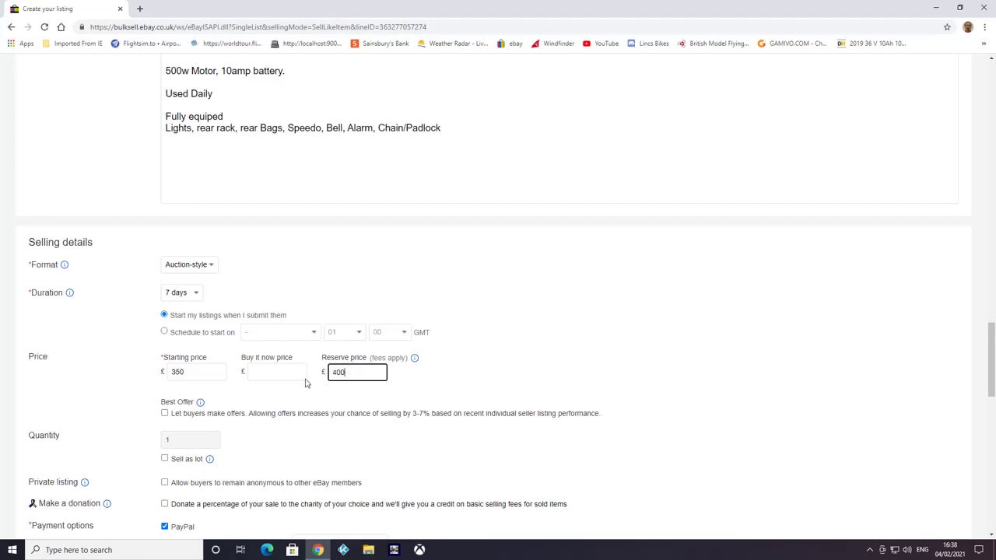
pyautogui.click(188, 376)
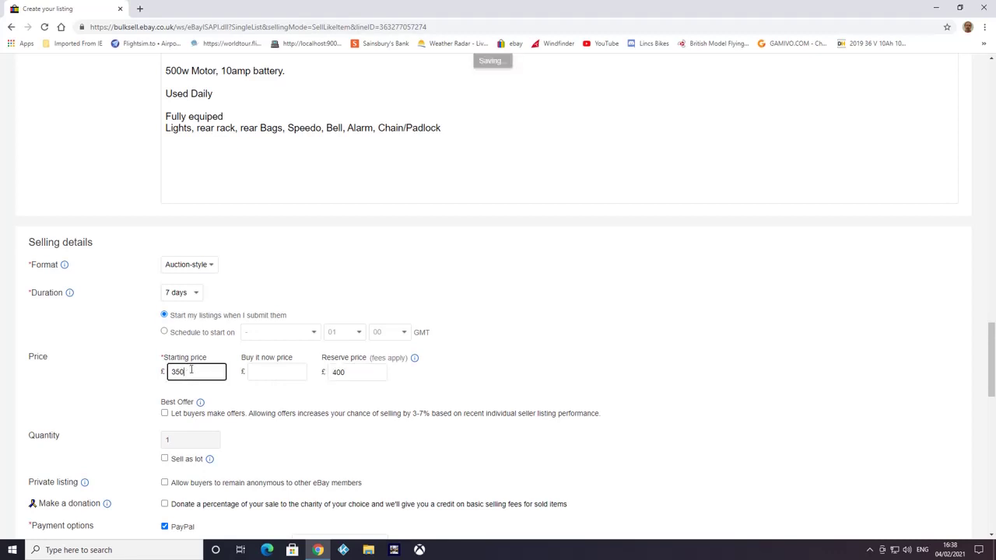
pyautogui.press('BackSpace')
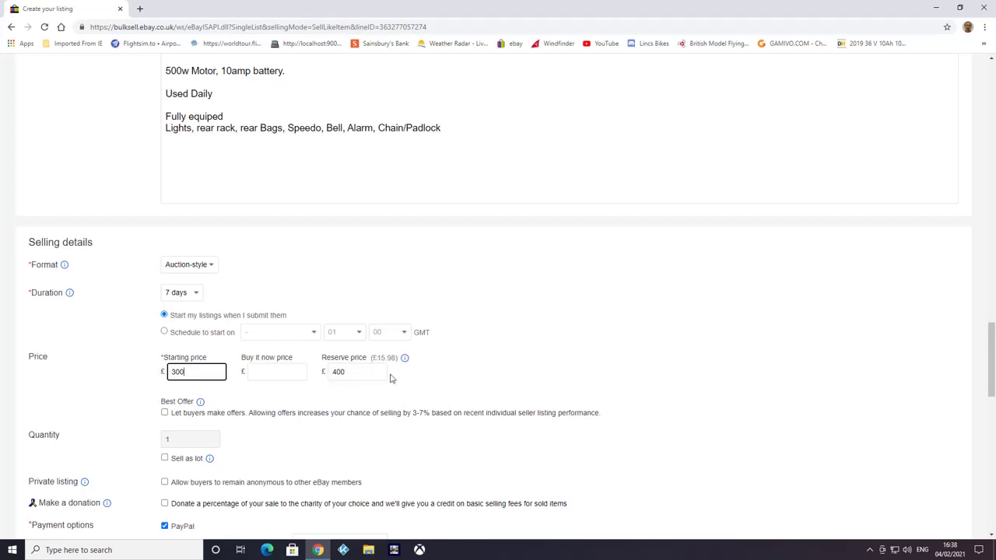
# Step: Clear the reserve price and set the starting price to £350
pyautogui.click(360, 374)
pyautogui.click(178, 372)
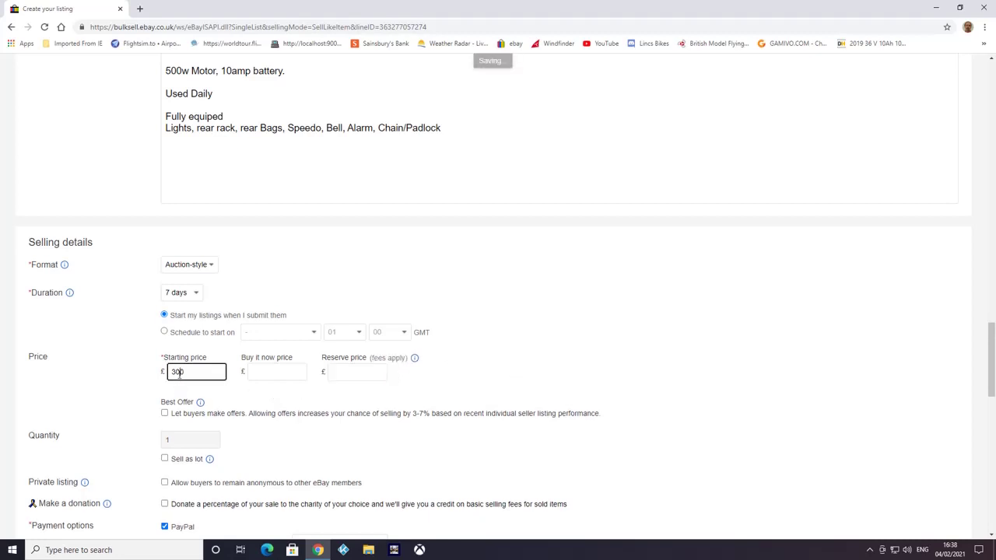
pyautogui.press('BackSpace')
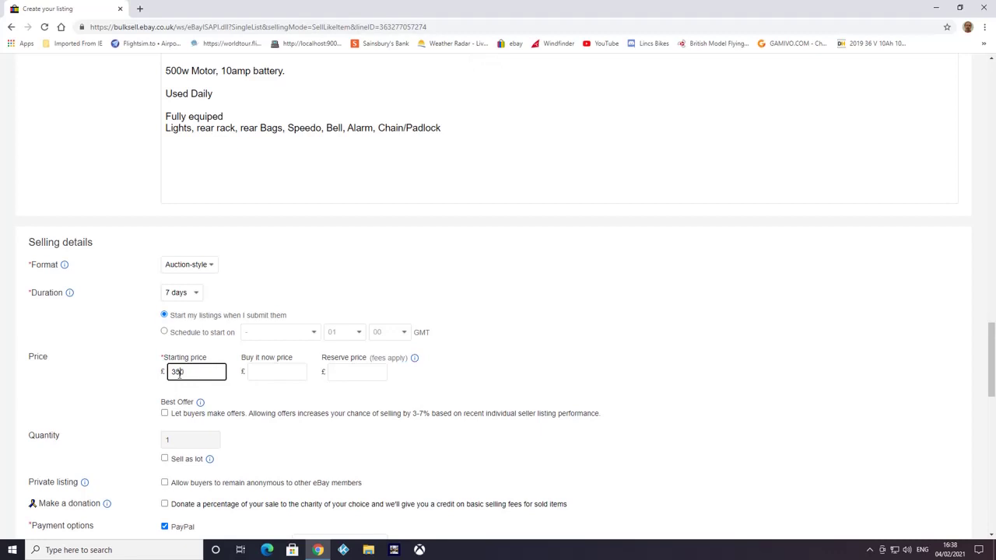
pyautogui.write('5')
# Step: Let buyers make offers and automatically decline offers lower than £350
pyautogui.click(165, 414)
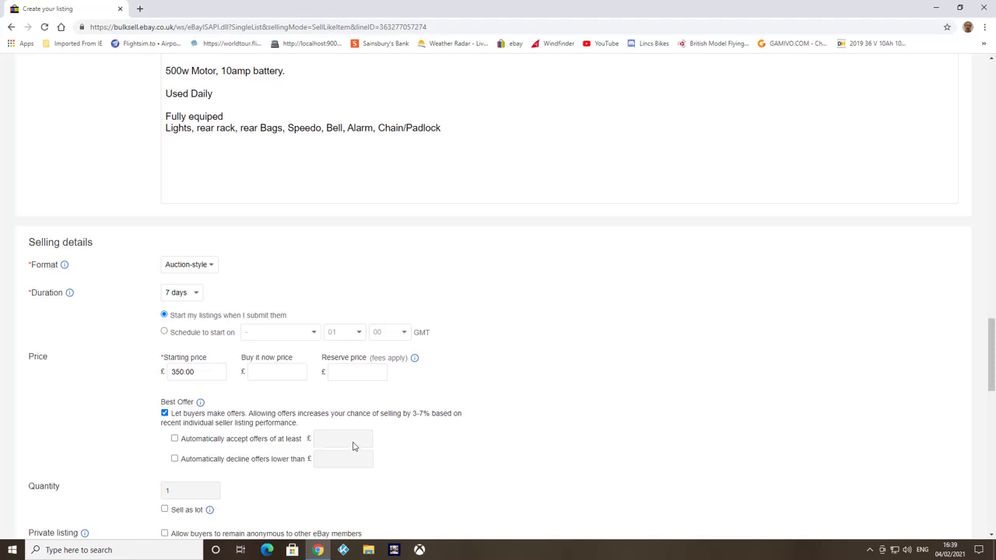
pyautogui.click(175, 460)
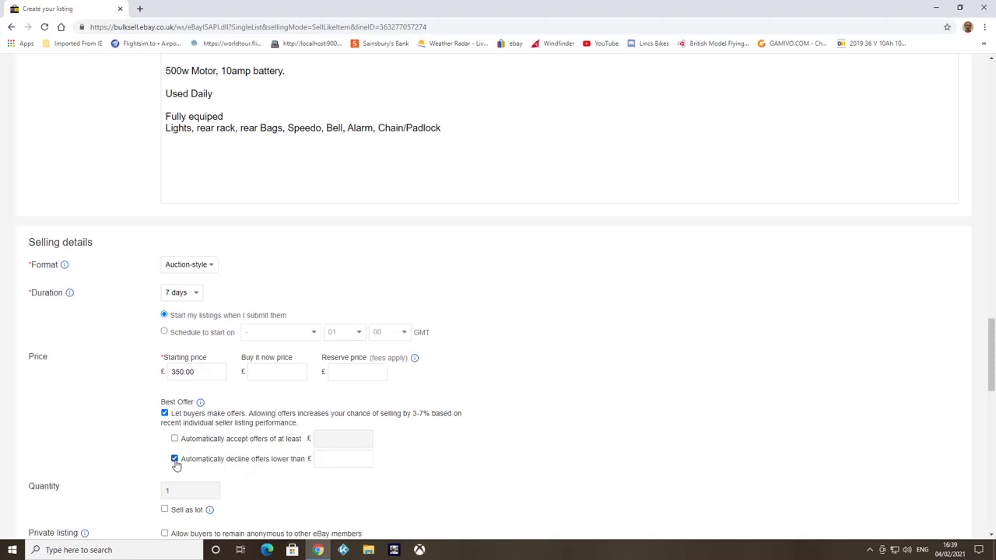
pyautogui.click(330, 460)
# Step: Delete the existing text from the additional checkout instructions in the payment options
pyautogui.scroll(-1, 302, 488)
pyautogui.scroll(-2, 302, 494)
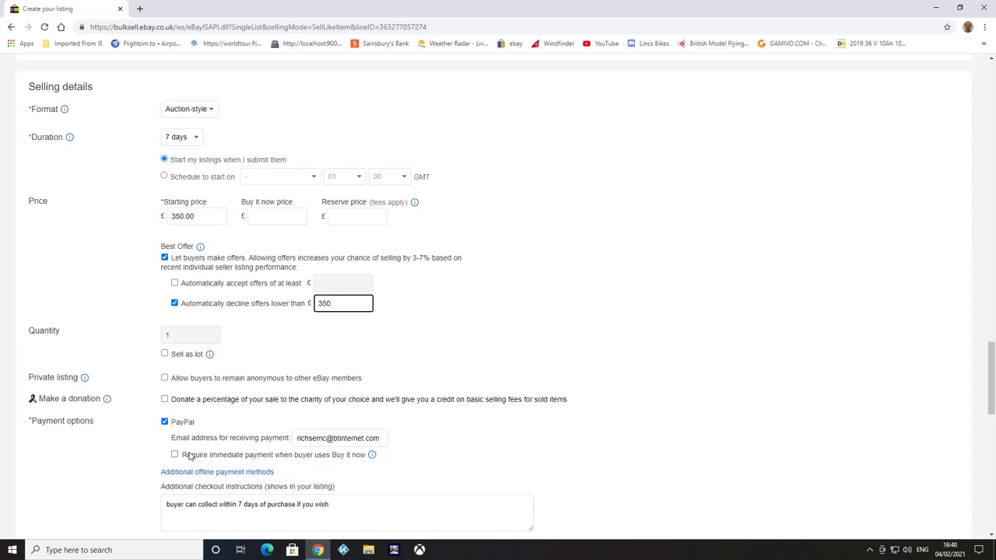
pyautogui.scroll(-2, 583, 432)
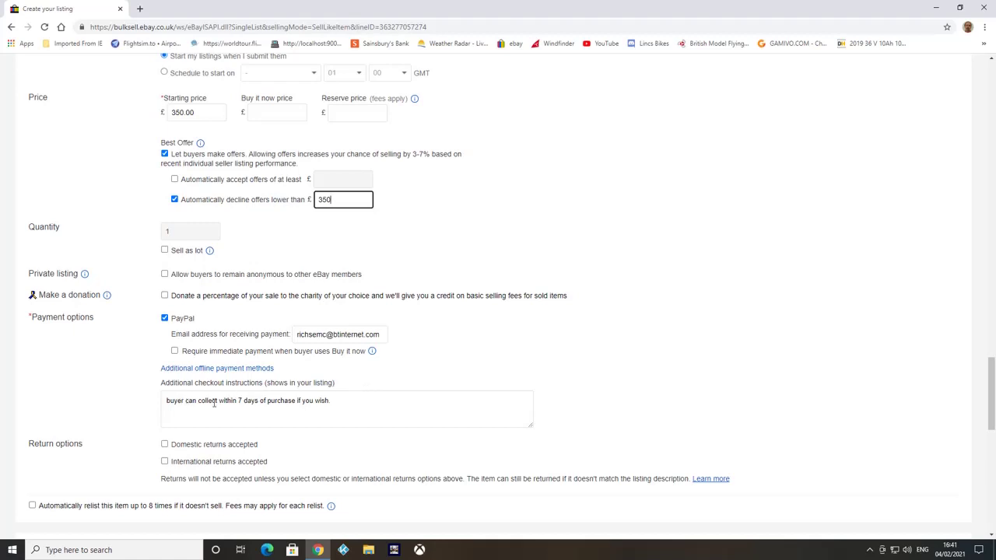
pyautogui.click(338, 400)
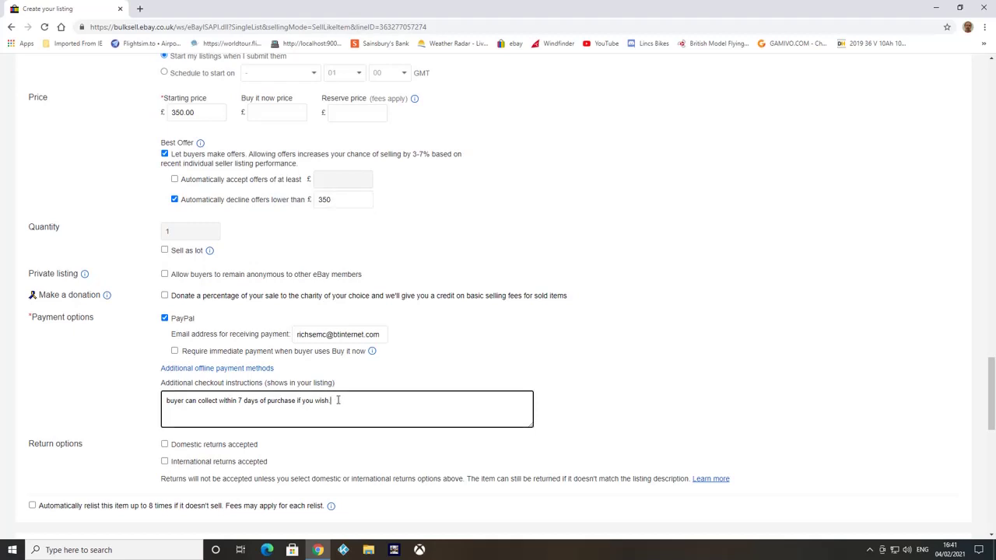
pyautogui.press('BackSpace')
pyautogui.press('BackSpace')
pyautogui.press('BackSpace')
pyautogui.press('BackSpace')
pyautogui.press('BackSpace')
pyautogui.press('BackSpace')
pyautogui.press('BackSpace')
pyautogui.press('BackSpace')
pyautogui.press('BackSpace')
pyautogui.press('BackSpace')
pyautogui.press('BackSpace')
pyautogui.press('BackSpace')
pyautogui.press('BackSpace')
pyautogui.press('BackSpace')
pyautogui.press('BackSpace')
pyautogui.press('BackSpace')
pyautogui.press('BackSpace')
pyautogui.press('BackSpace')
pyautogui.press('BackSpace')
pyautogui.press('BackSpace')
pyautogui.press('BackSpace')
pyautogui.press('BackSpace')
pyautogui.press('BackSpace')
pyautogui.press('BackSpace')
pyautogui.press('BackSpace')
pyautogui.press('BackSpace')
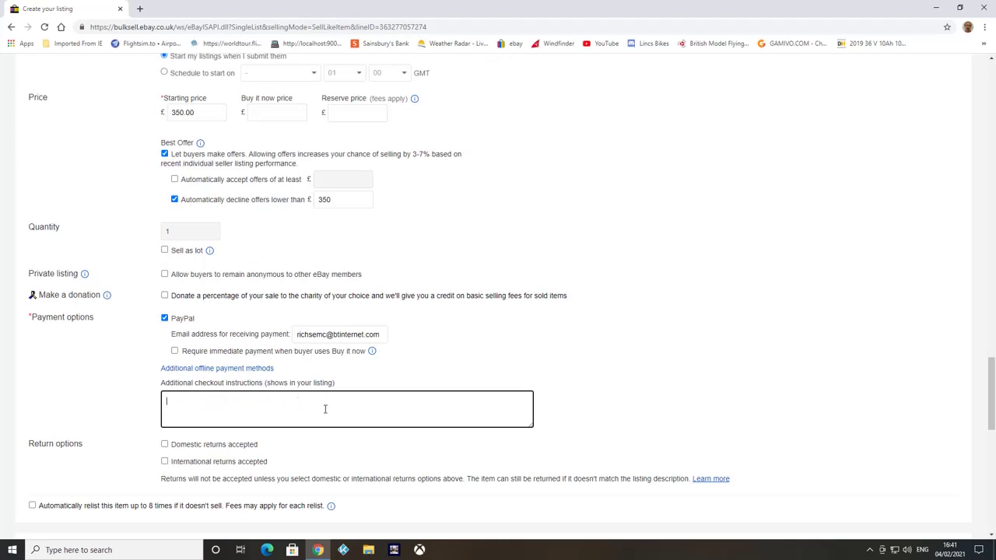
# Step: Set the domestic postage to No postage: local collection only
pyautogui.scroll(-1, 311, 451)
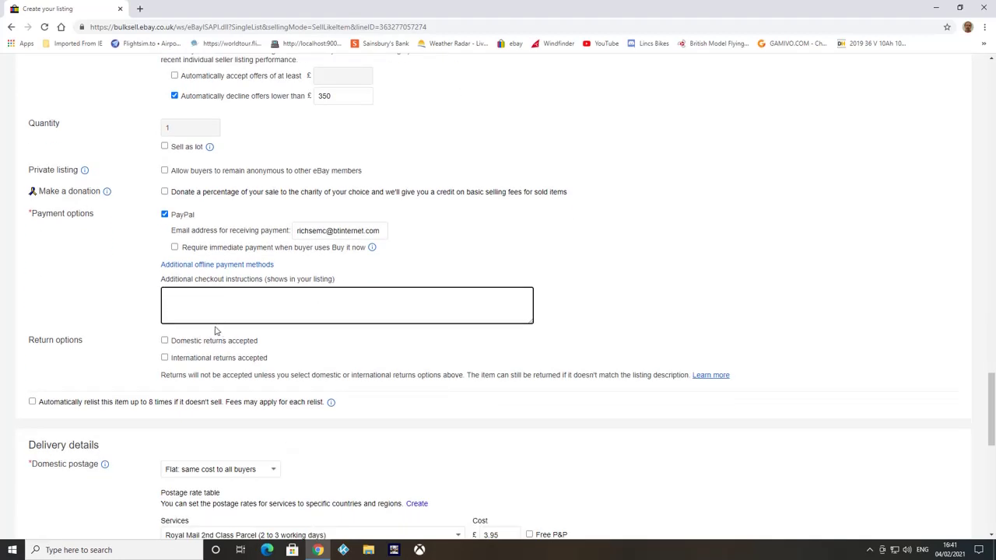
pyautogui.click(274, 473)
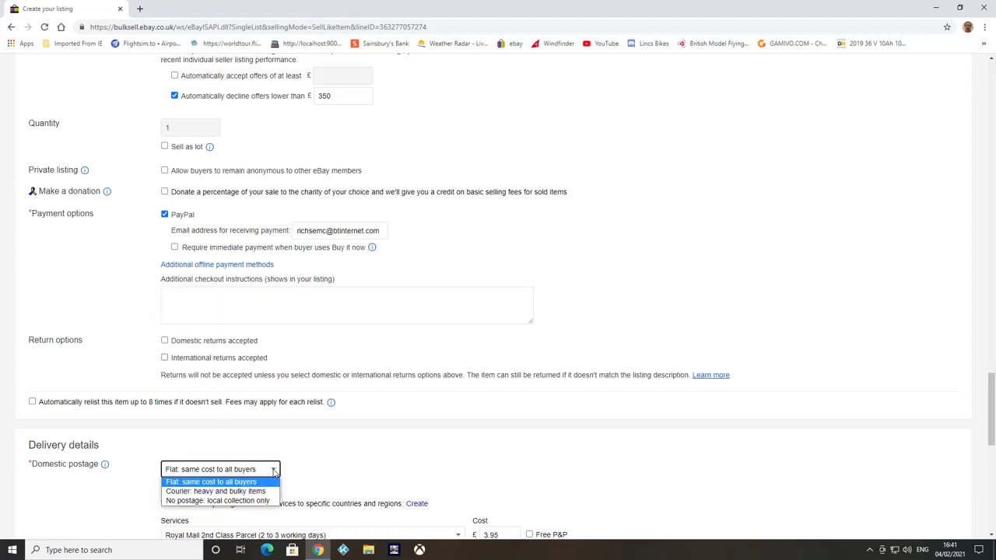
pyautogui.click(214, 502)
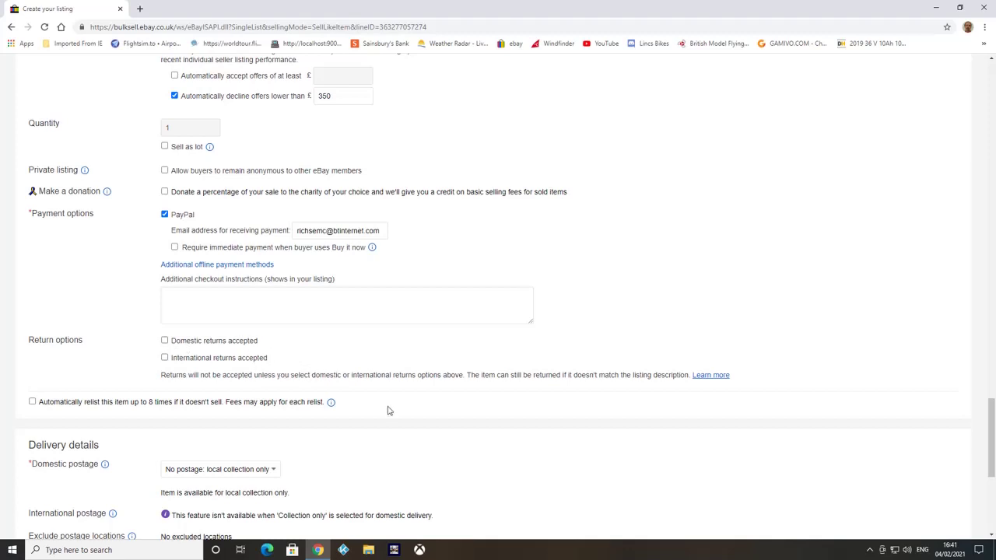
# Step: Set the domestic postage to Flat: same cost to all buyers, using the Royal Mail 2nd Class Letter / Large Letter service
pyautogui.scroll(-1, 407, 400)
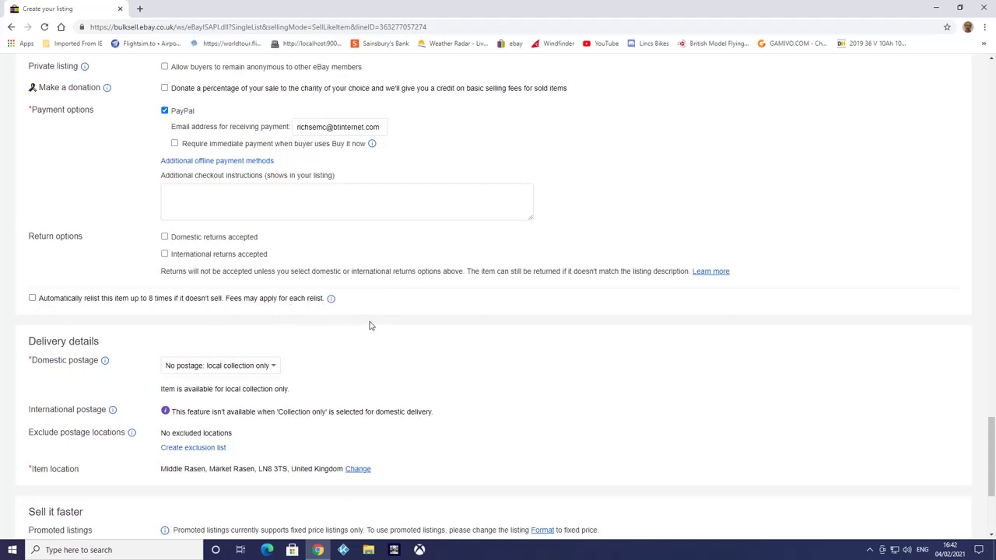
pyautogui.scroll(-2, 384, 320)
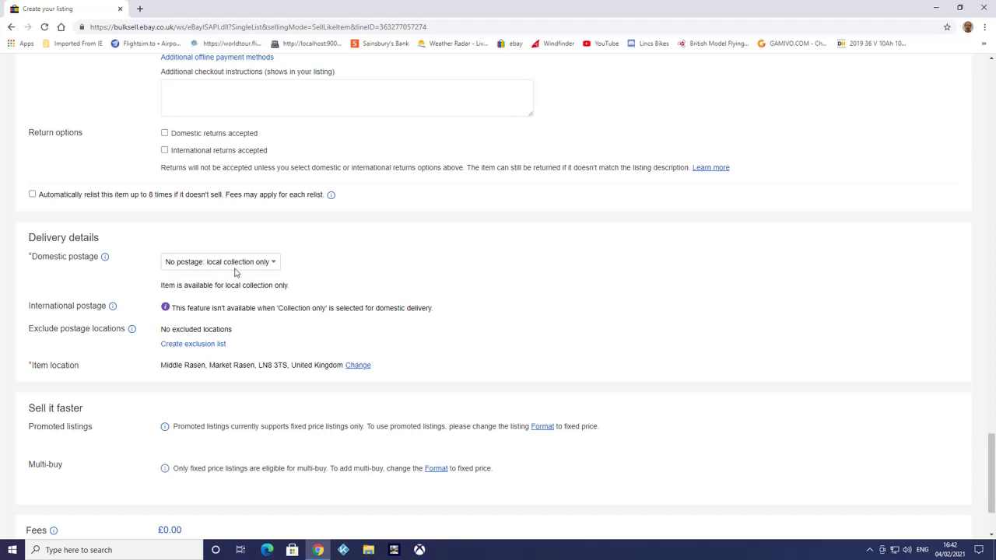
pyautogui.click(274, 265)
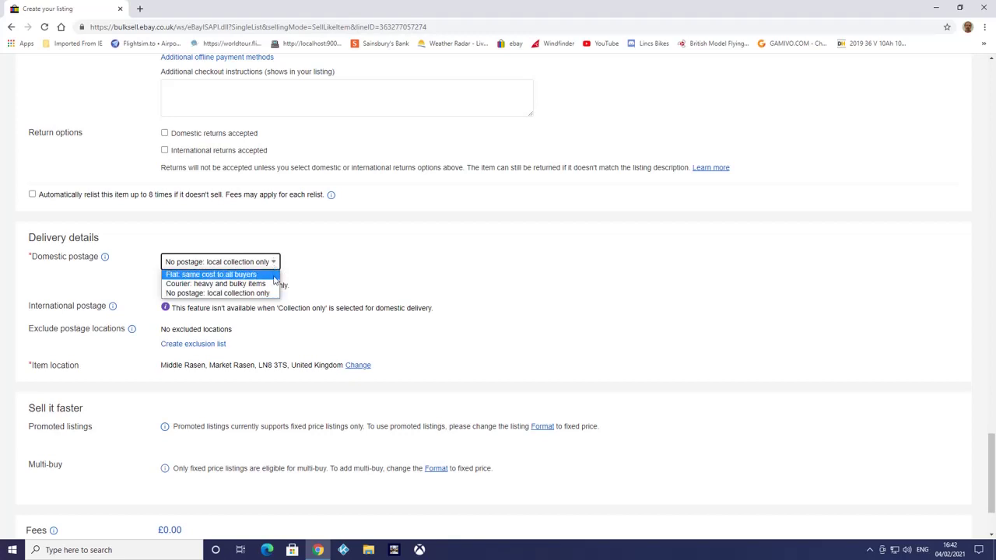
pyautogui.click(228, 276)
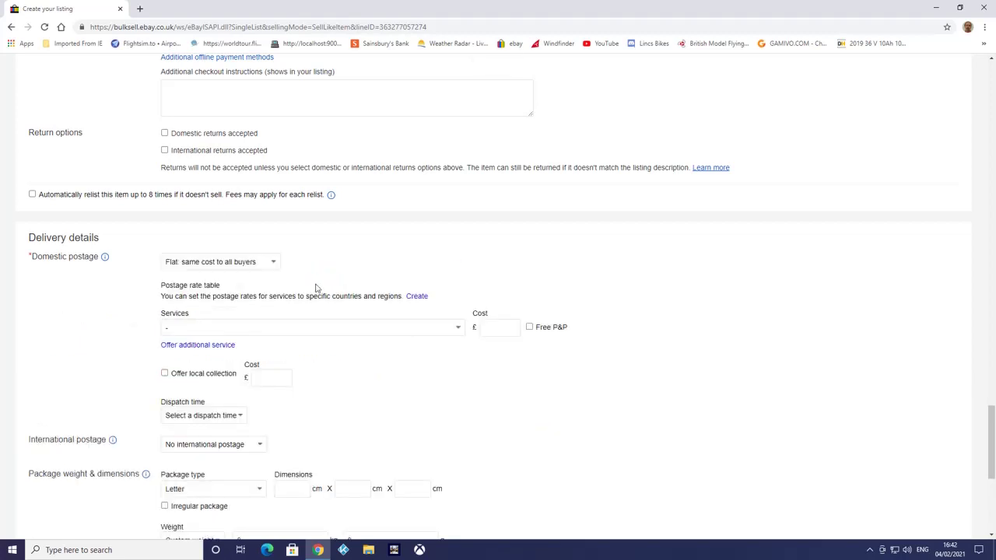
pyautogui.click(458, 327)
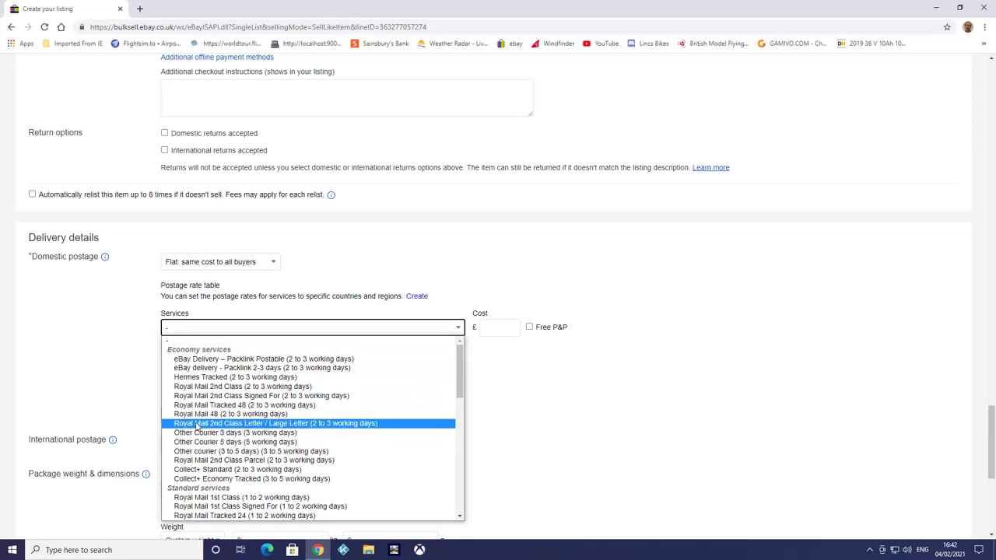
pyautogui.click(298, 425)
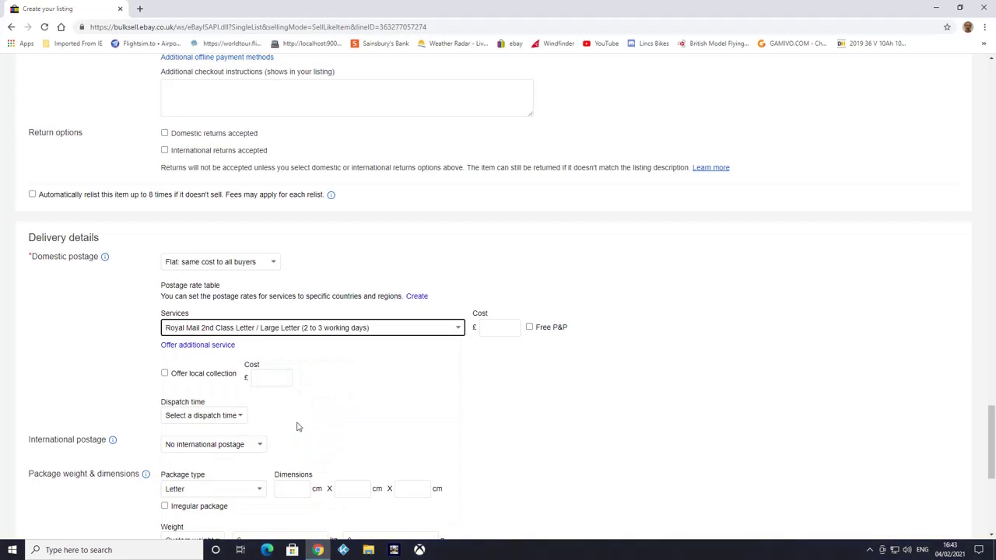
# Step: Set the cost of the Royal Mail 2nd Class Letter / Large Letter service to £3.95
pyautogui.click(500, 329)
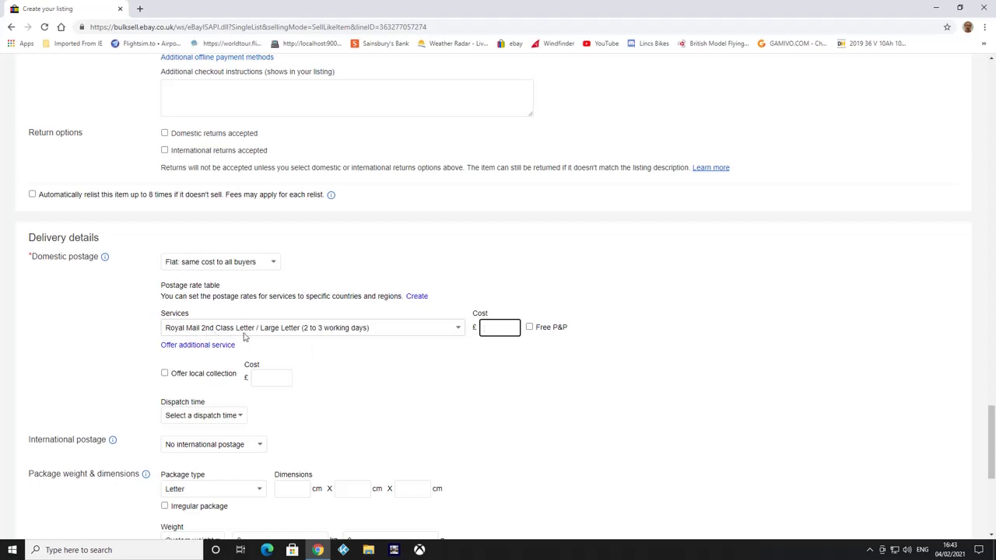
pyautogui.click(459, 330)
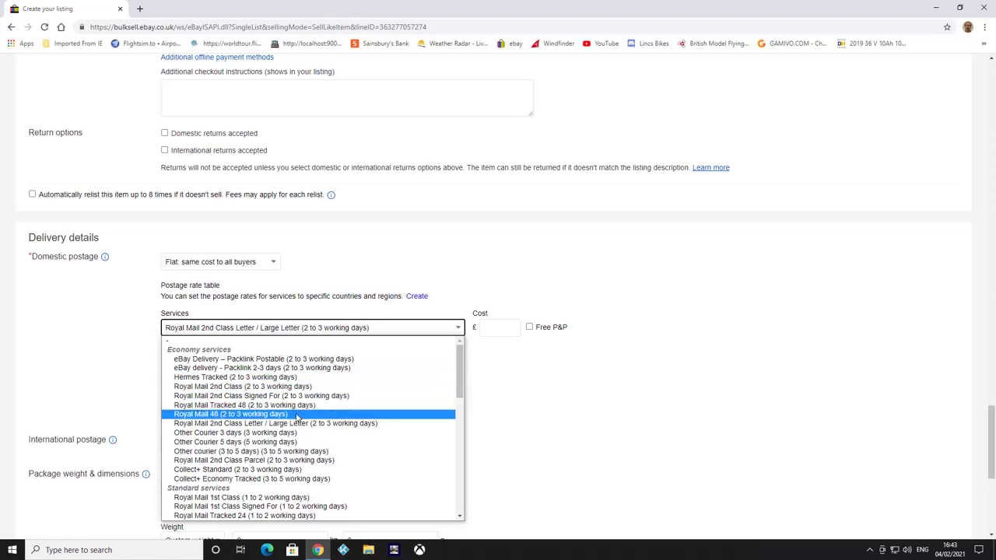
pyautogui.click(388, 330)
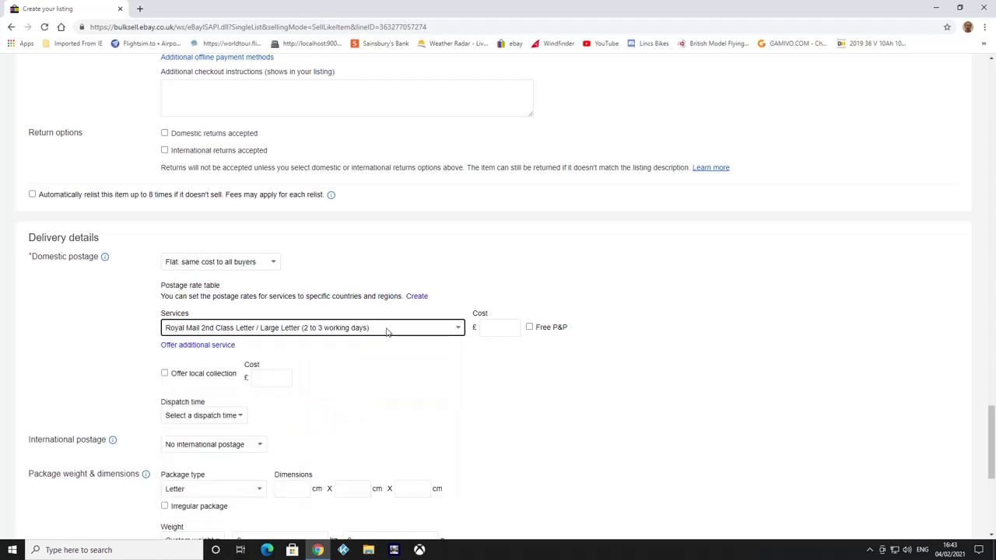
pyautogui.click(492, 328)
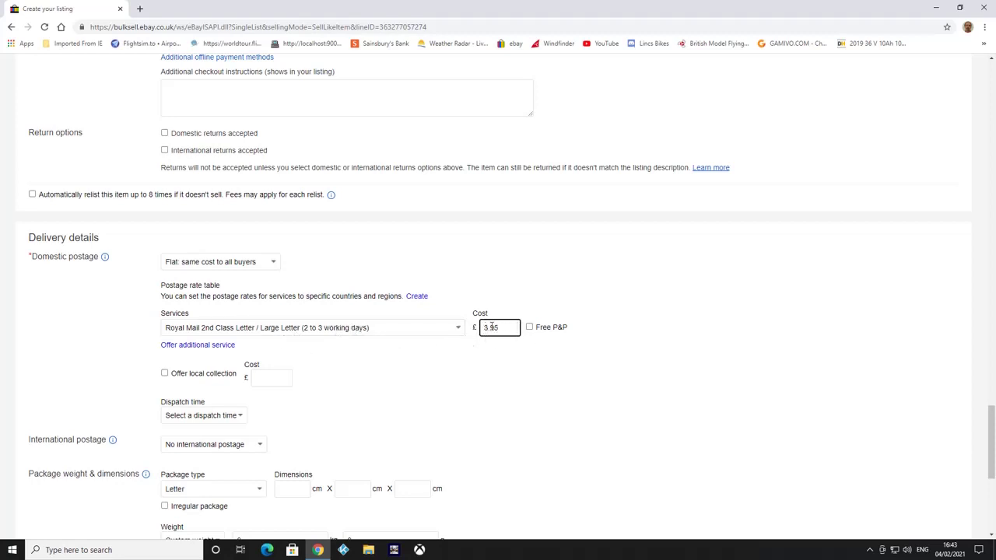
pyautogui.scroll(5, 385, 273)
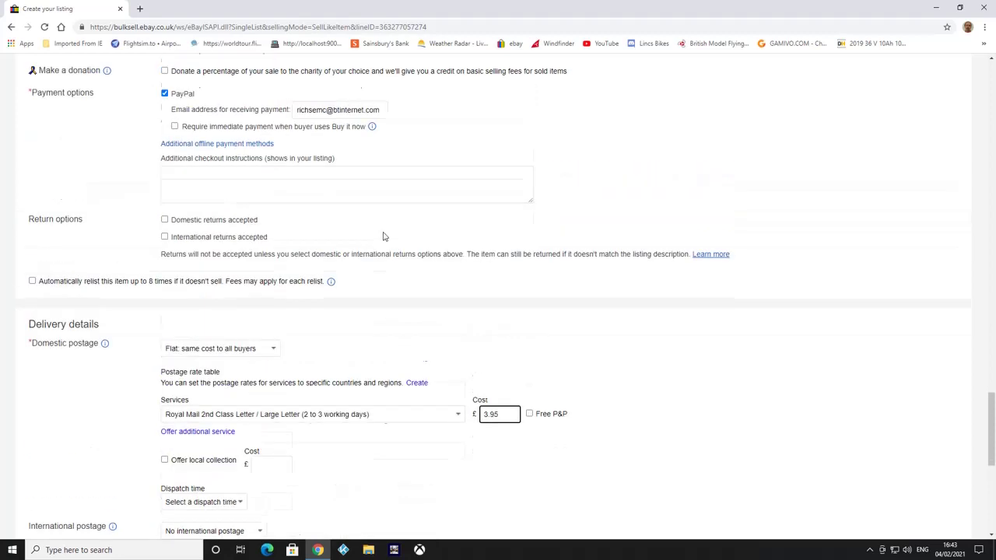
pyautogui.scroll(1, 373, 193)
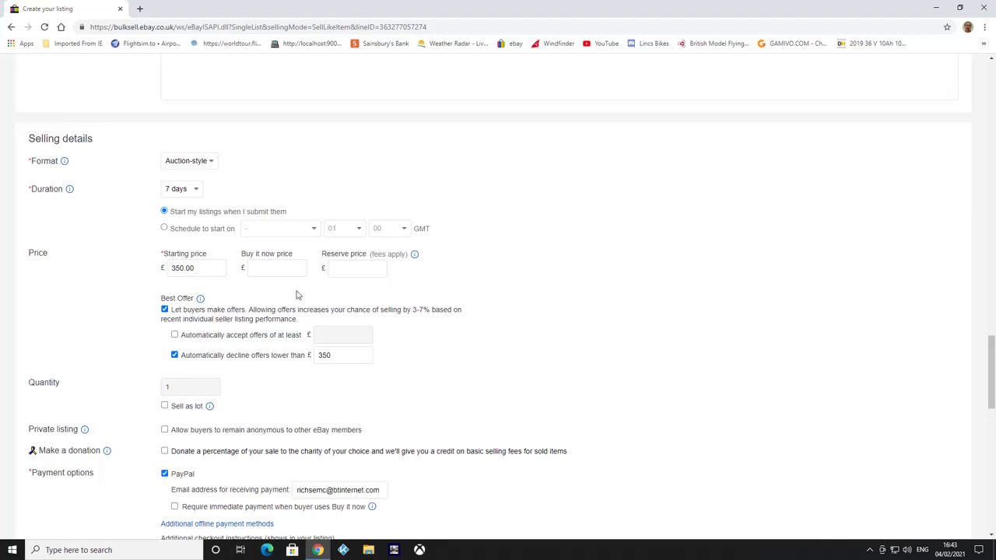
pyautogui.scroll(-6, 565, 320)
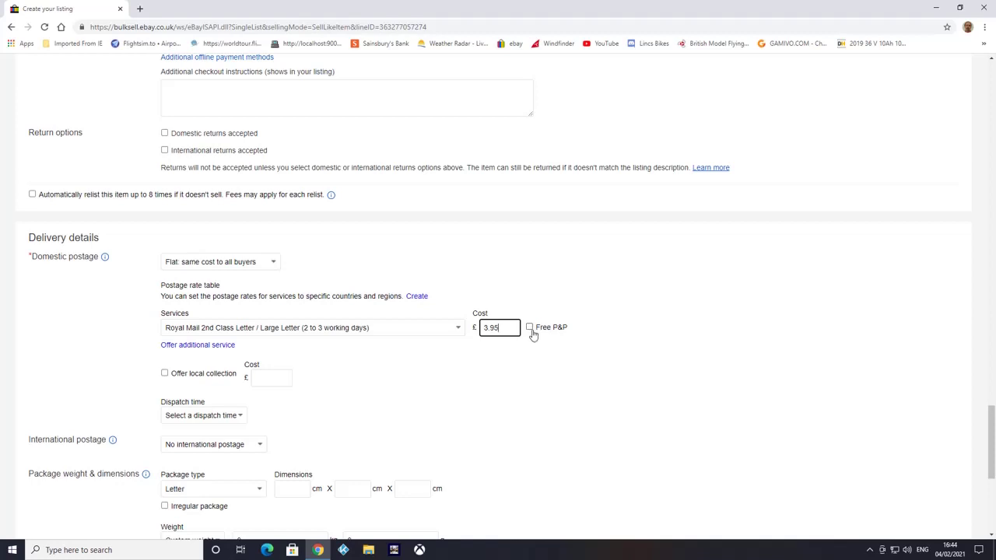
# Step: Set the dispatch time to 2 working days and the package type to Large package
pyautogui.scroll(-3, 625, 323)
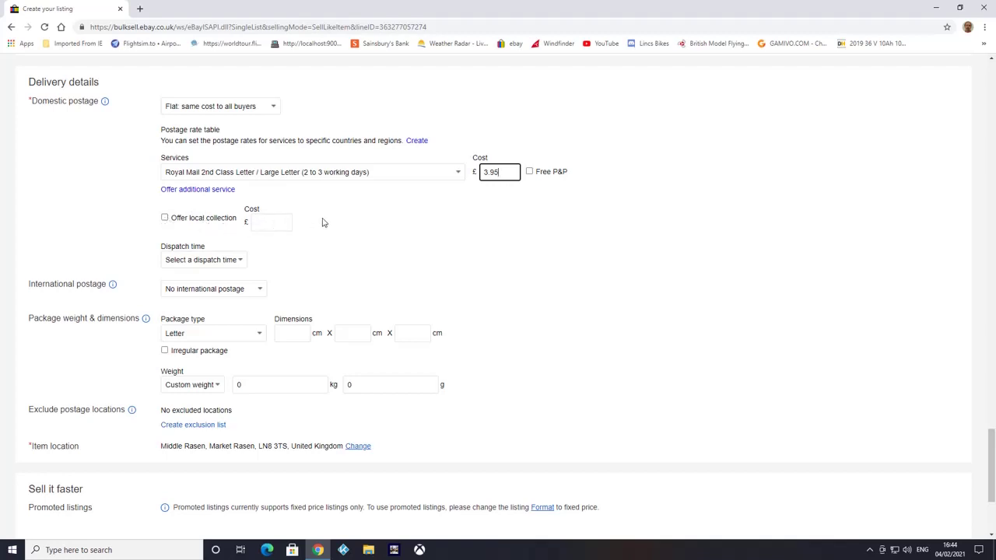
pyautogui.click(239, 261)
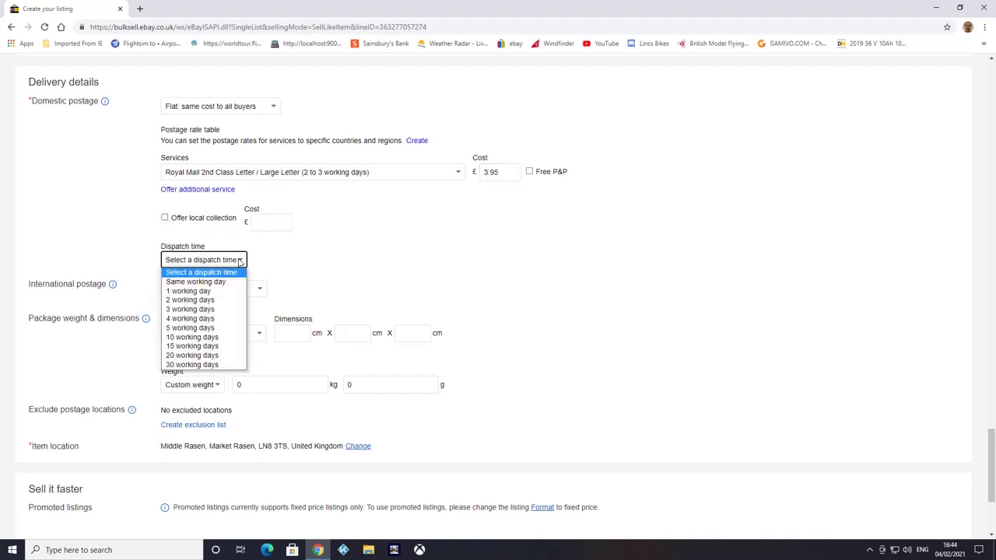
pyautogui.click(202, 301)
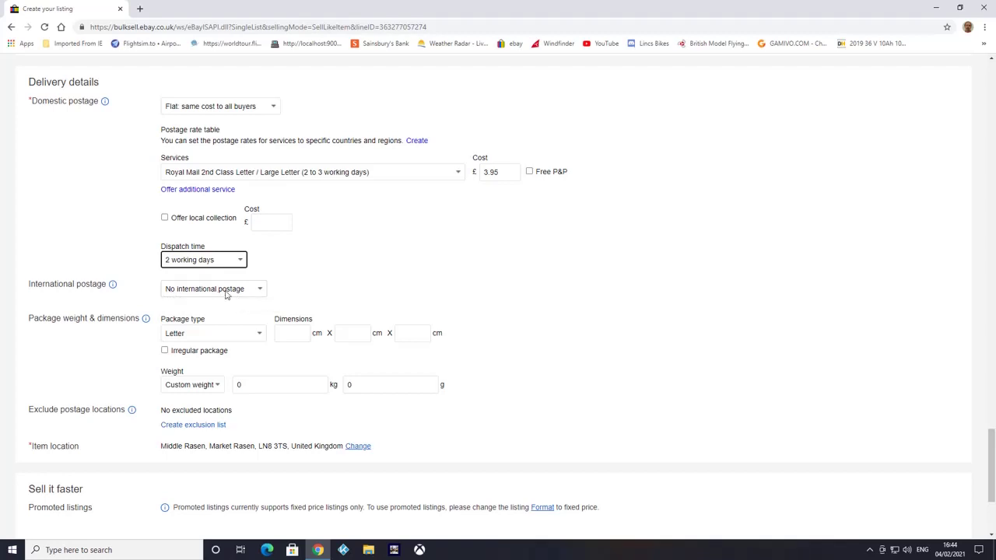
pyautogui.scroll(-1, 335, 277)
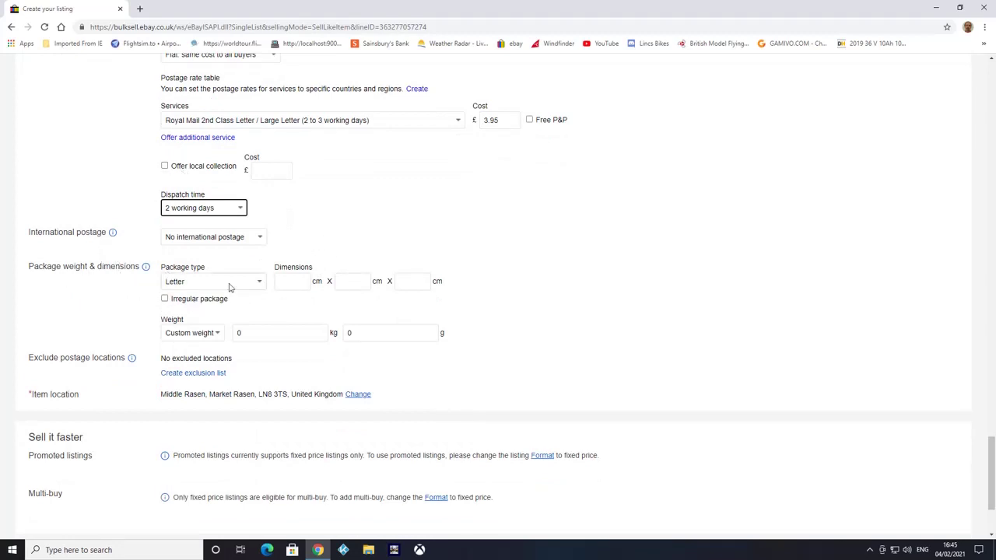
pyautogui.click(261, 284)
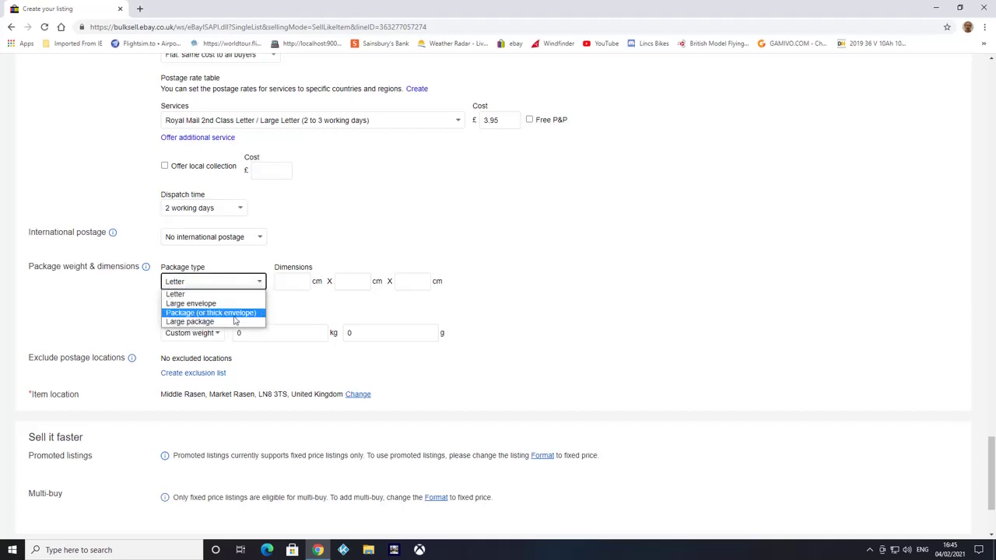
pyautogui.click(188, 322)
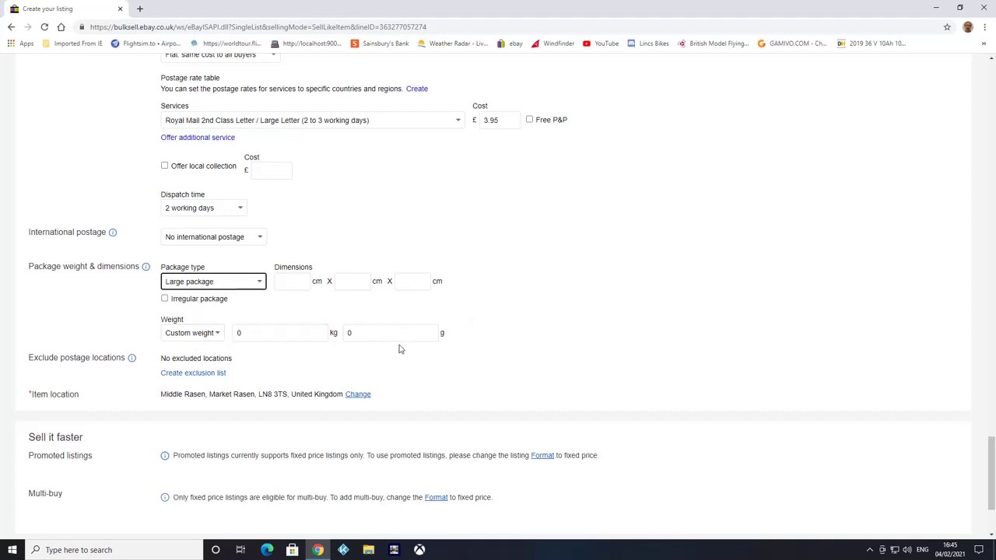
# Step: Exclude Scottish Islands, Scottish Highlands, Scilly Isles, Isle of Man, Northern Ireland and Channel Islands from the delivery locations and save the list
pyautogui.scroll(-2, 400, 350)
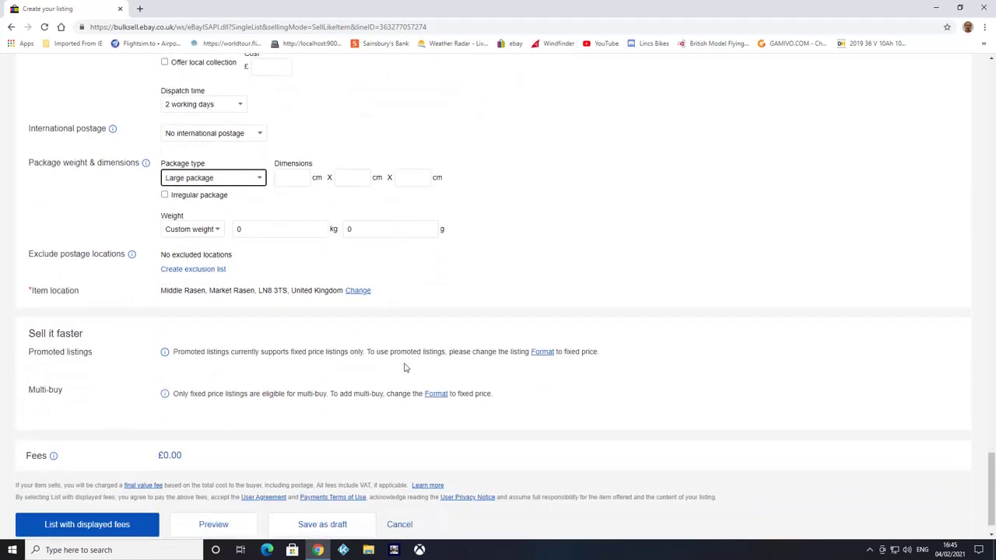
pyautogui.click(197, 272)
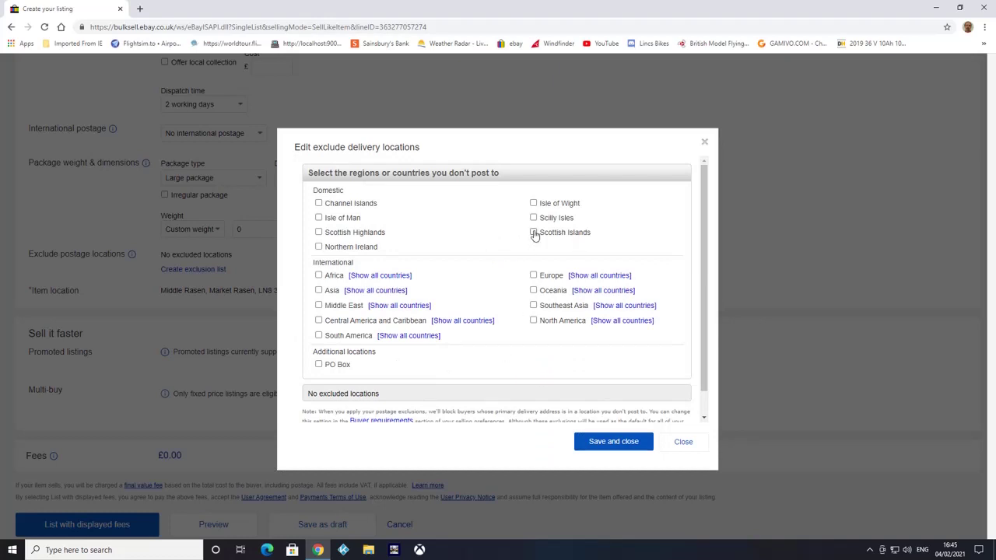
pyautogui.click(533, 232)
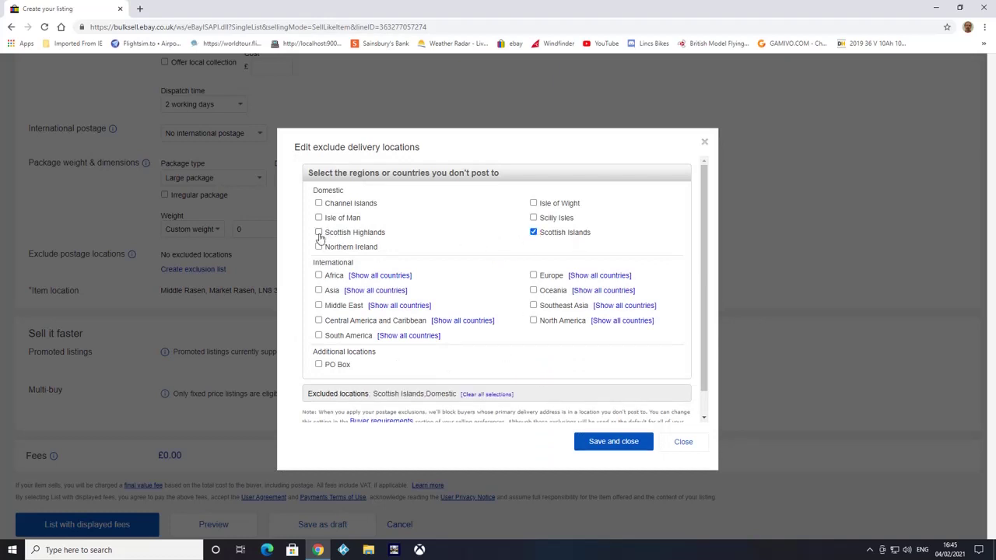
pyautogui.click(318, 232)
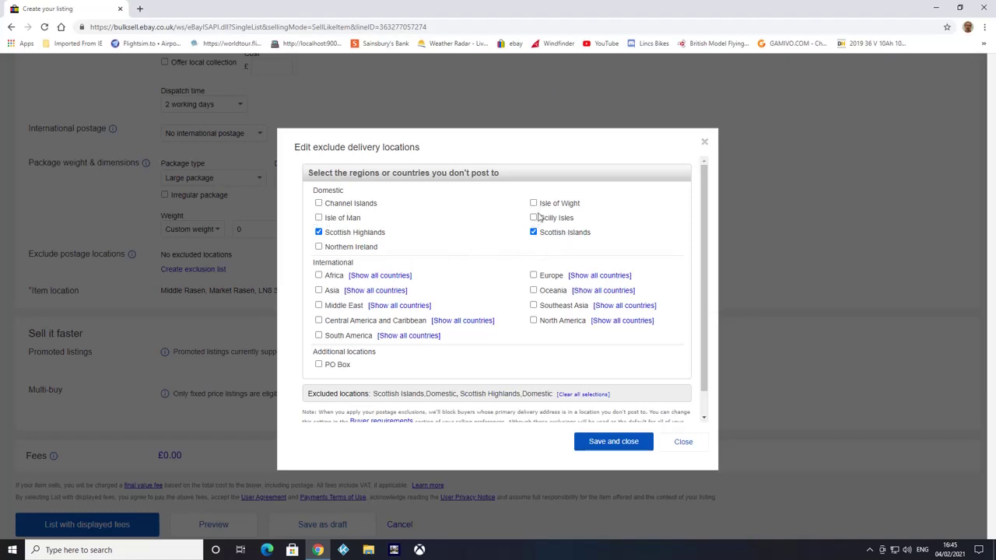
pyautogui.click(534, 220)
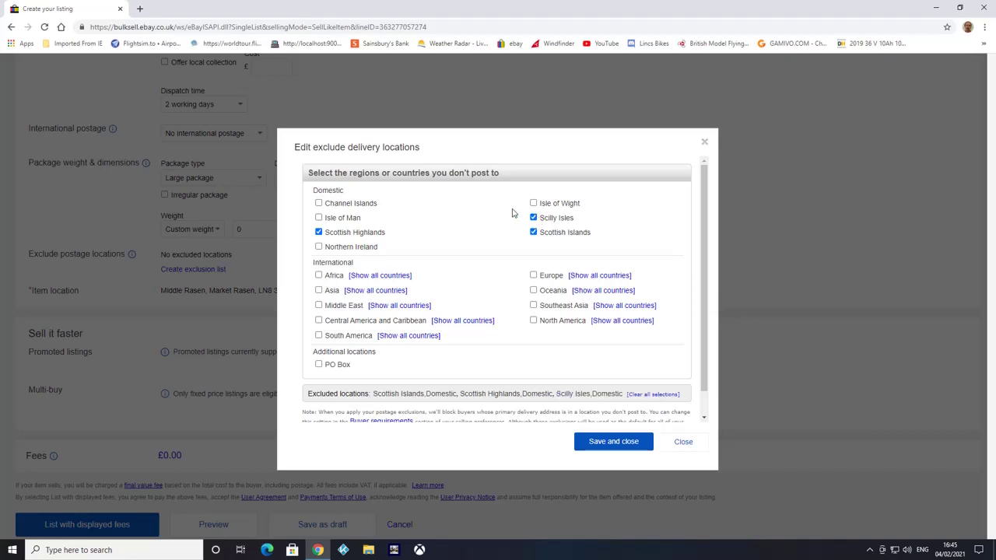
pyautogui.click(318, 219)
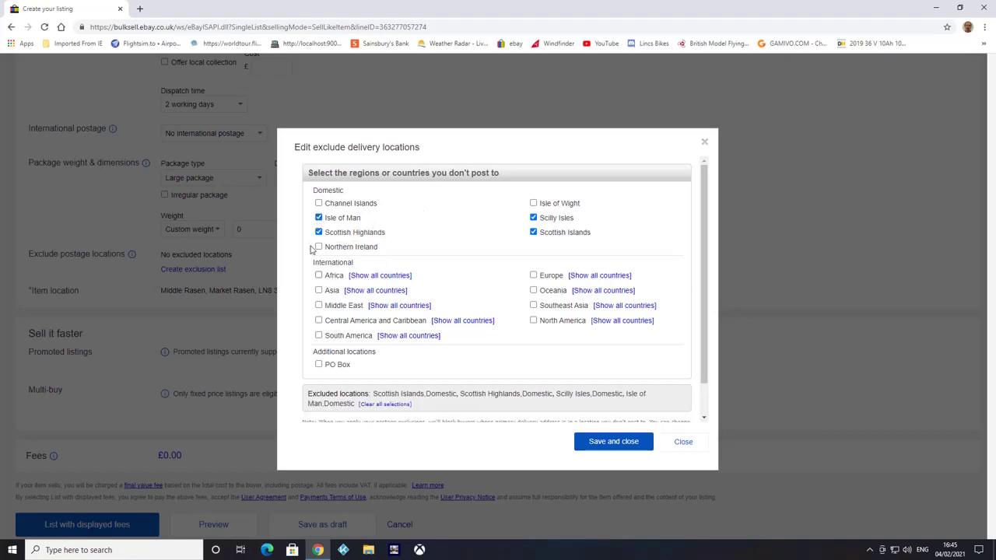
pyautogui.click(318, 247)
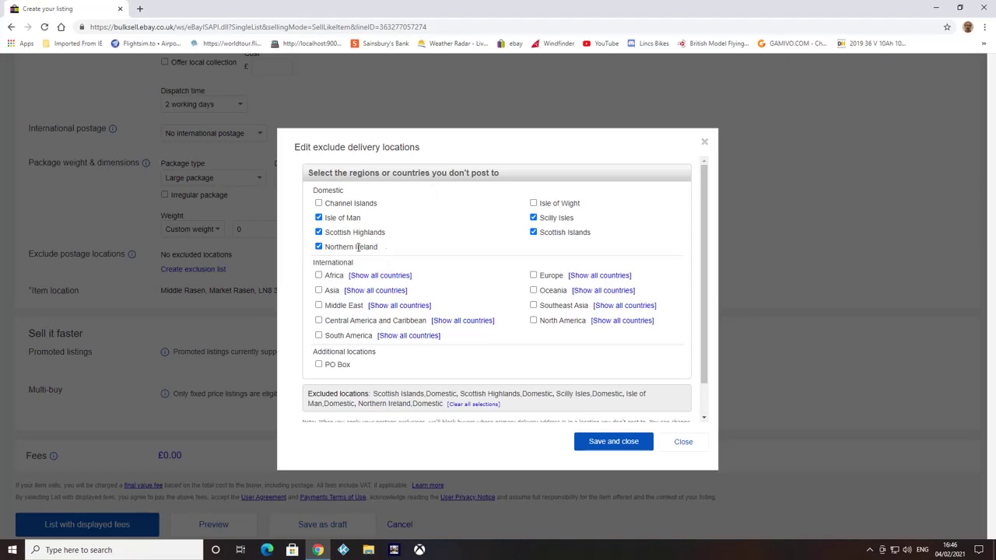
pyautogui.click(319, 203)
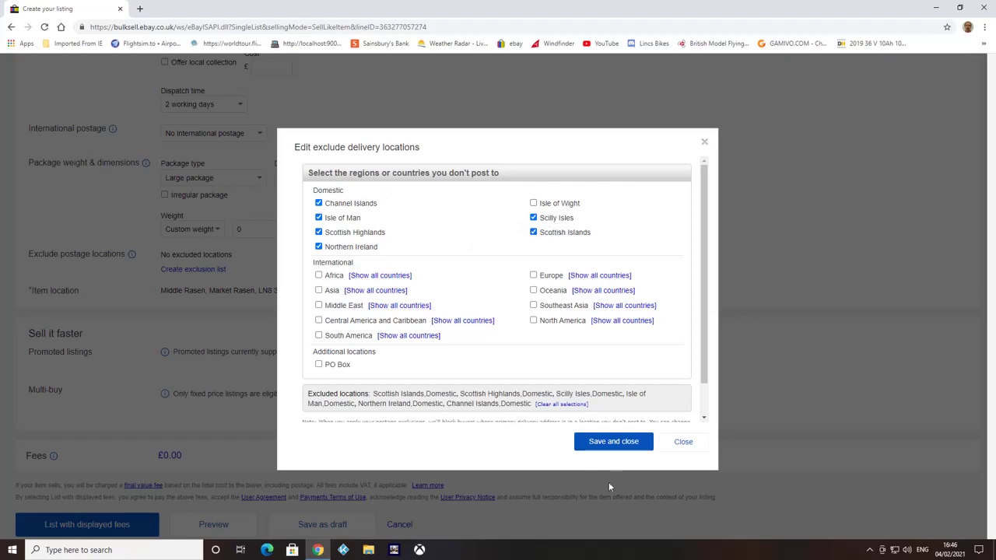
pyautogui.click(614, 442)
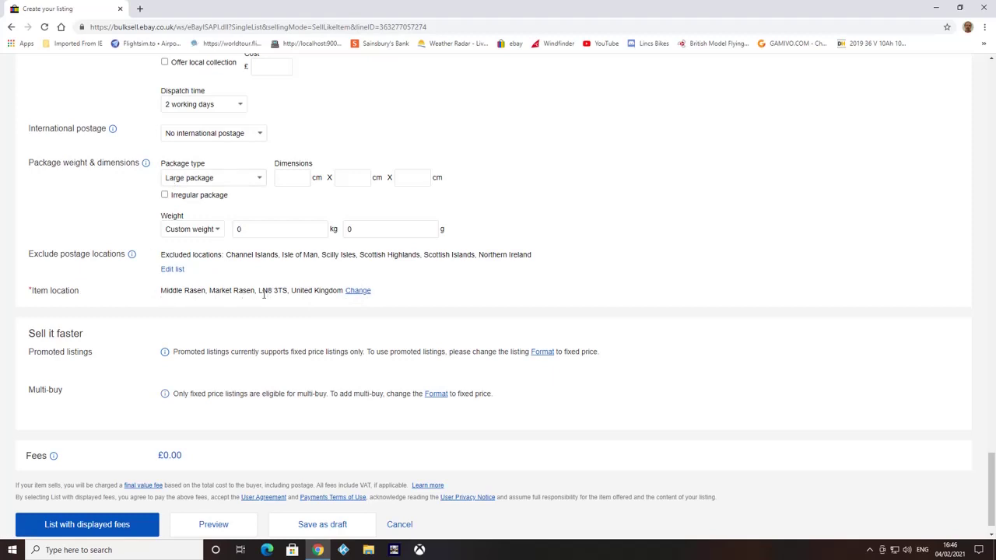
# Step: Preview the finished bike listing as buyers would see it and close the preview
pyautogui.scroll(-1, 382, 333)
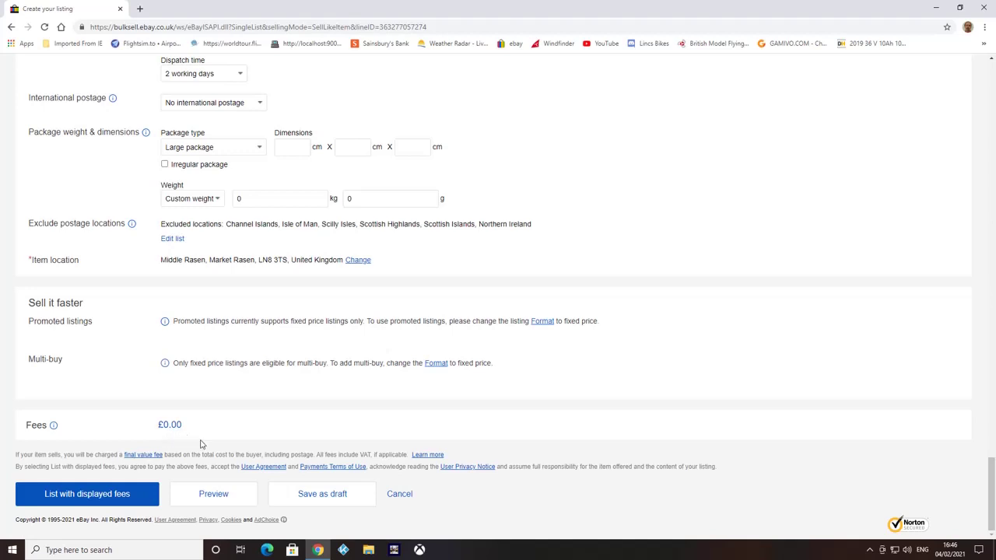
pyautogui.click(220, 497)
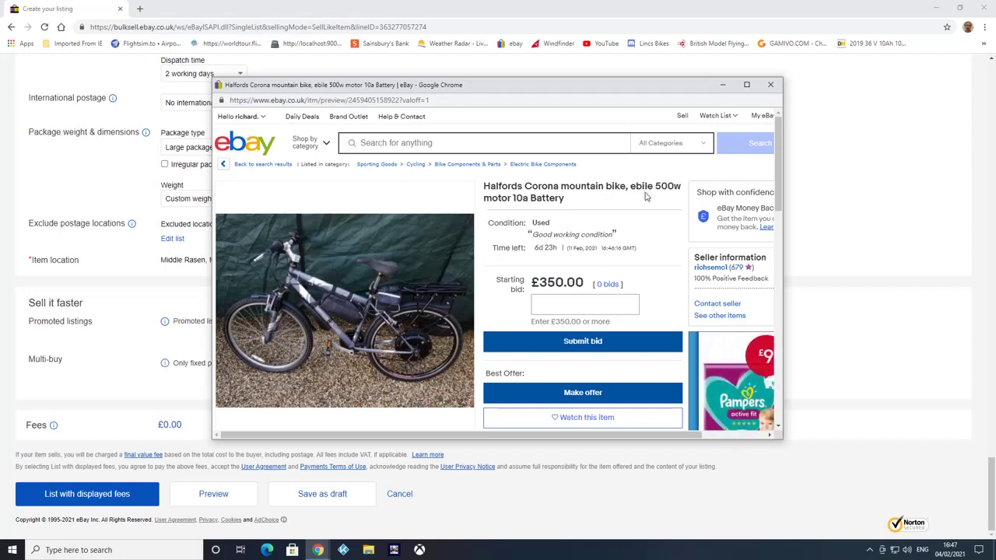
pyautogui.click(771, 85)
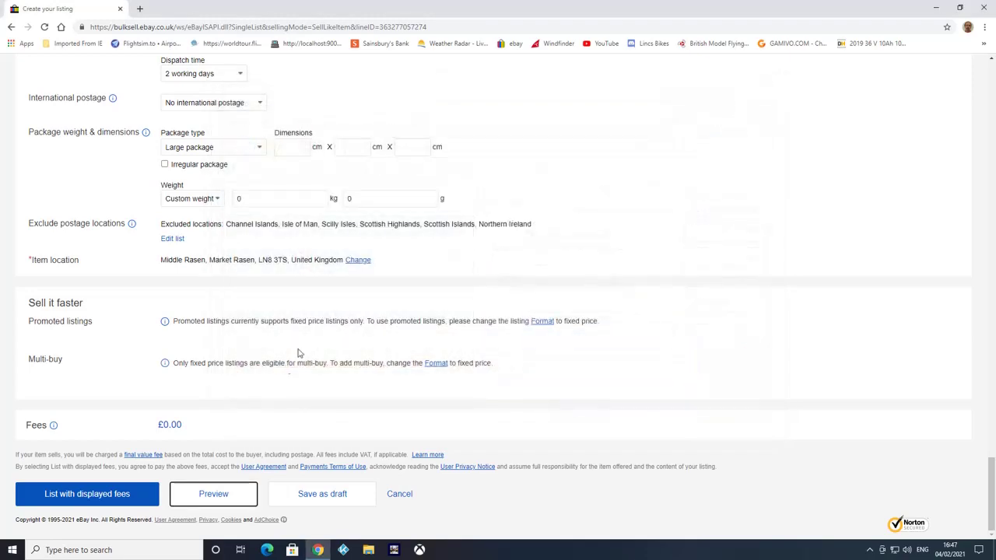
# Step: Correct the misspelled word "ebile" in the listing title to "Ebike"
pyautogui.scroll(1, 377, 344)
pyautogui.scroll(4, 376, 344)
pyautogui.scroll(15, 369, 310)
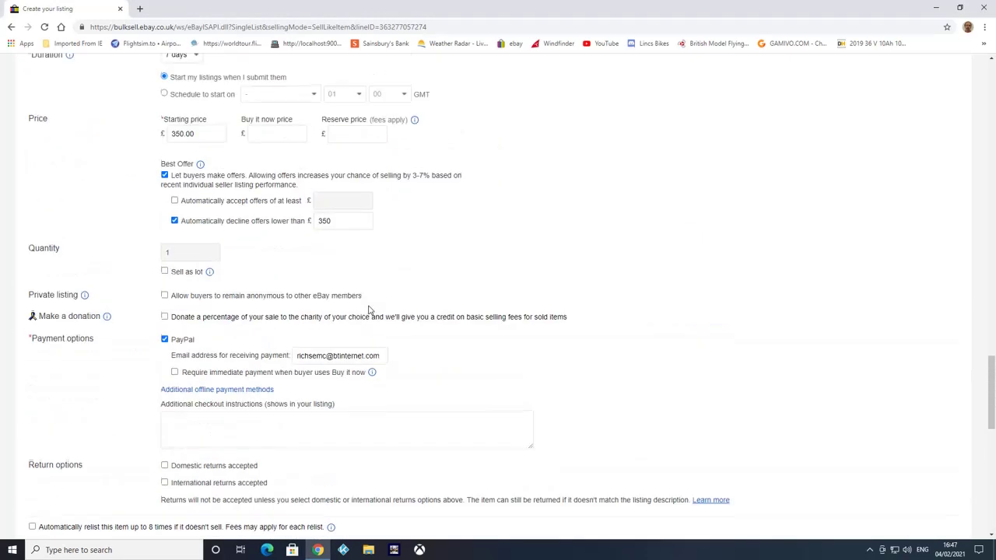
pyautogui.scroll(10, 369, 310)
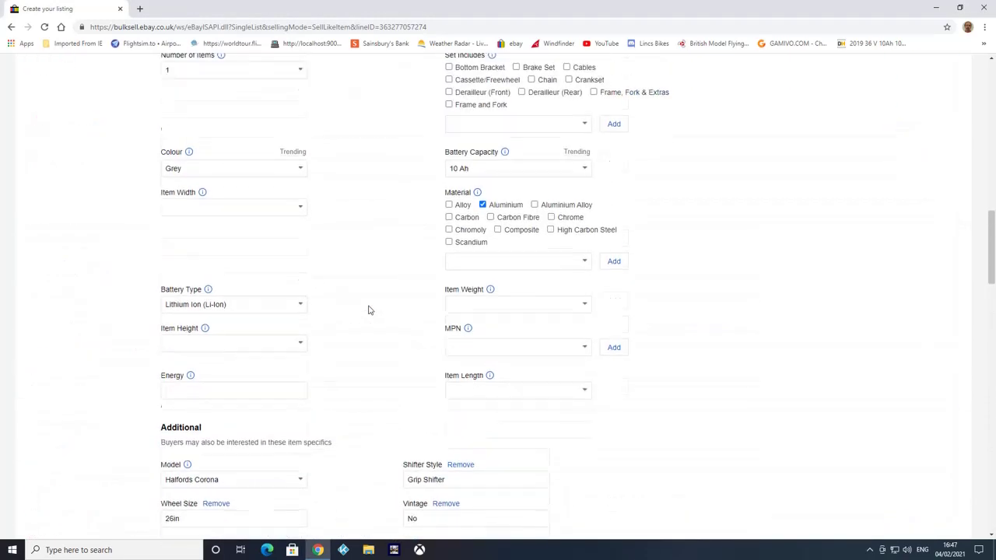
pyautogui.scroll(3, 370, 311)
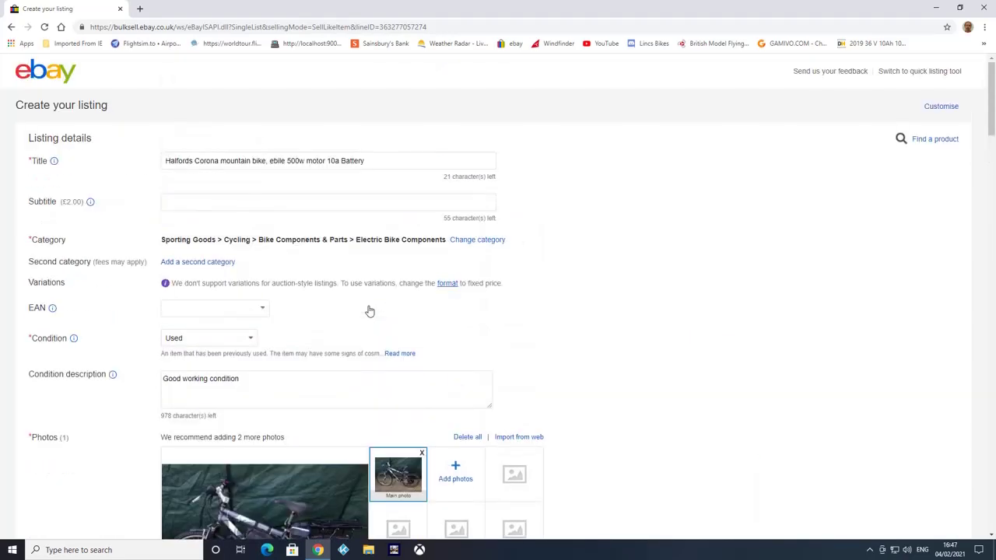
pyautogui.click(281, 160)
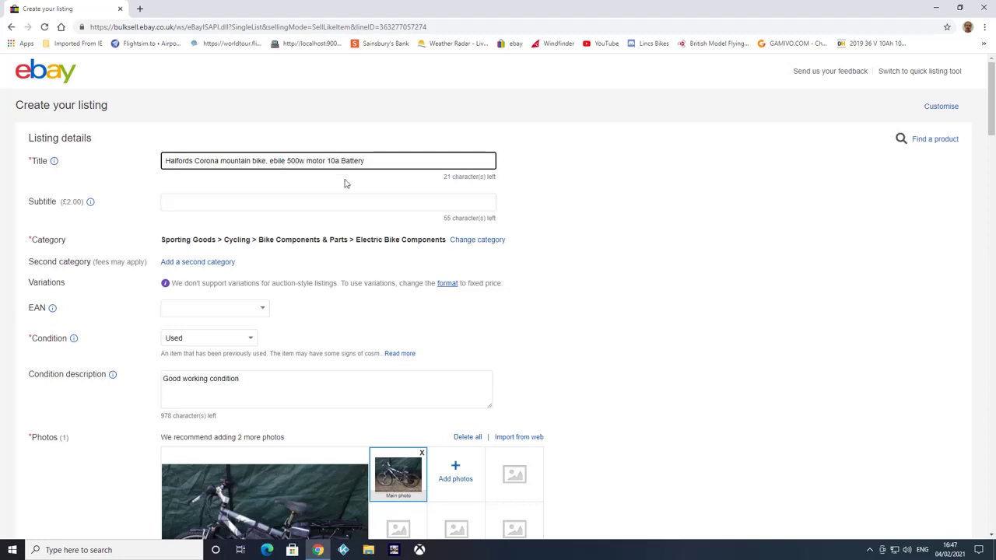
pyautogui.press('BackSpace')
pyautogui.write('k')
pyautogui.press('BackSpace')
pyautogui.write('Ebik')
# Step: Preview the listing with the corrected title, check its postage information, and close the preview
pyautogui.scroll(-18, 569, 256)
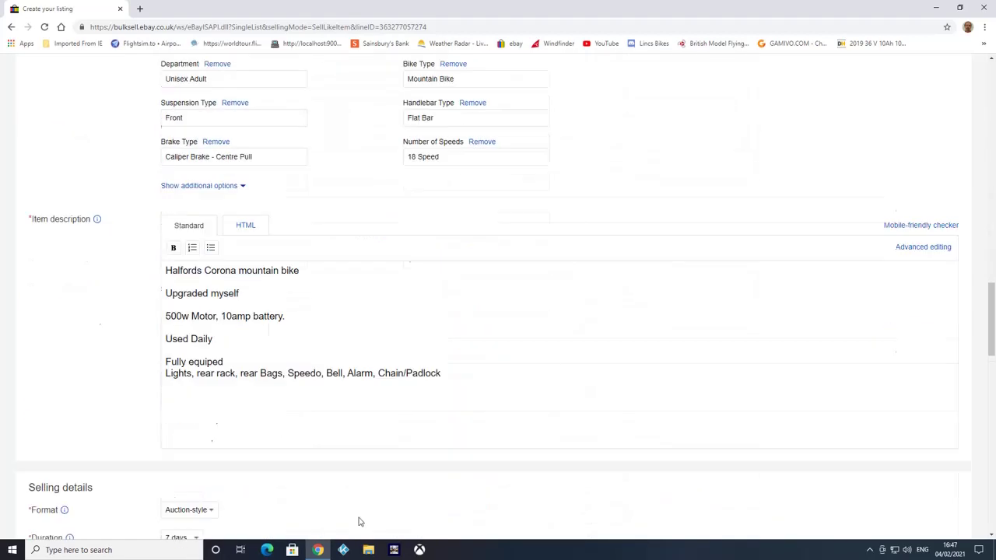
pyautogui.scroll(-12, 359, 521)
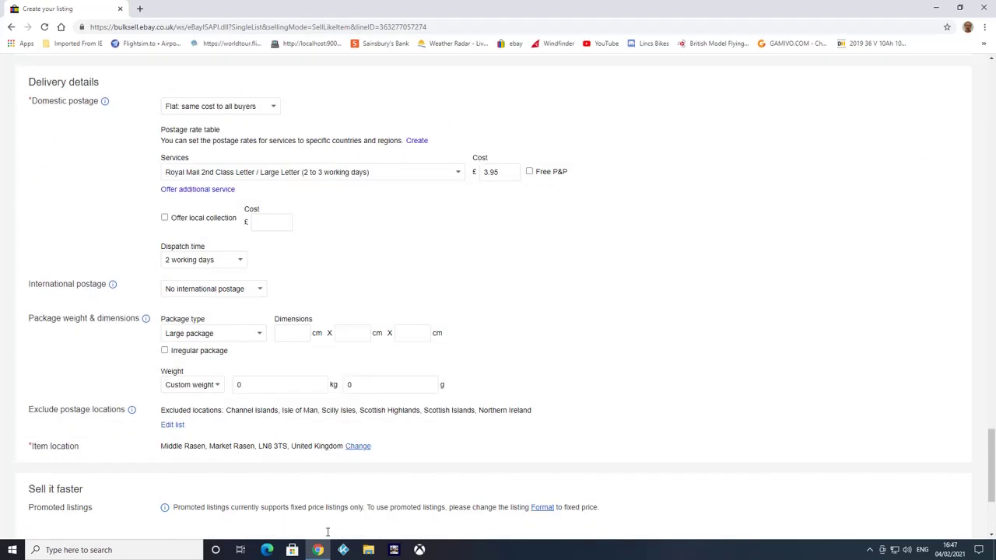
pyautogui.scroll(-3, 328, 532)
pyautogui.click(225, 499)
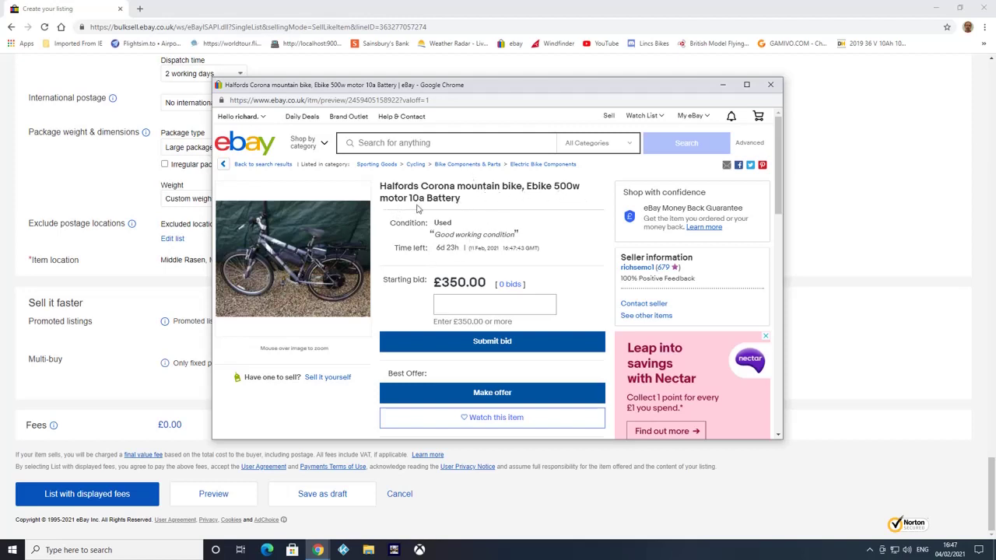
pyautogui.scroll(-1, 569, 277)
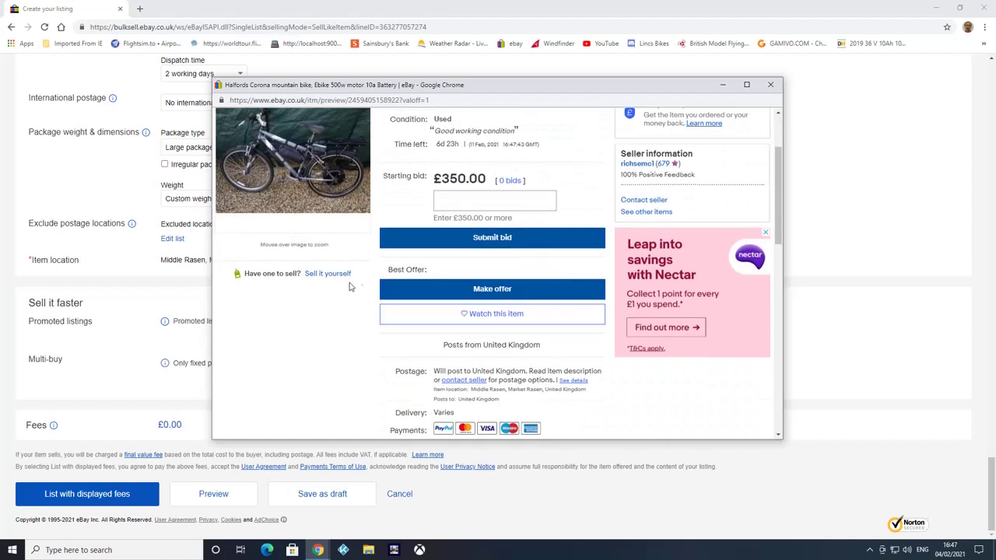
pyautogui.scroll(-2, 431, 386)
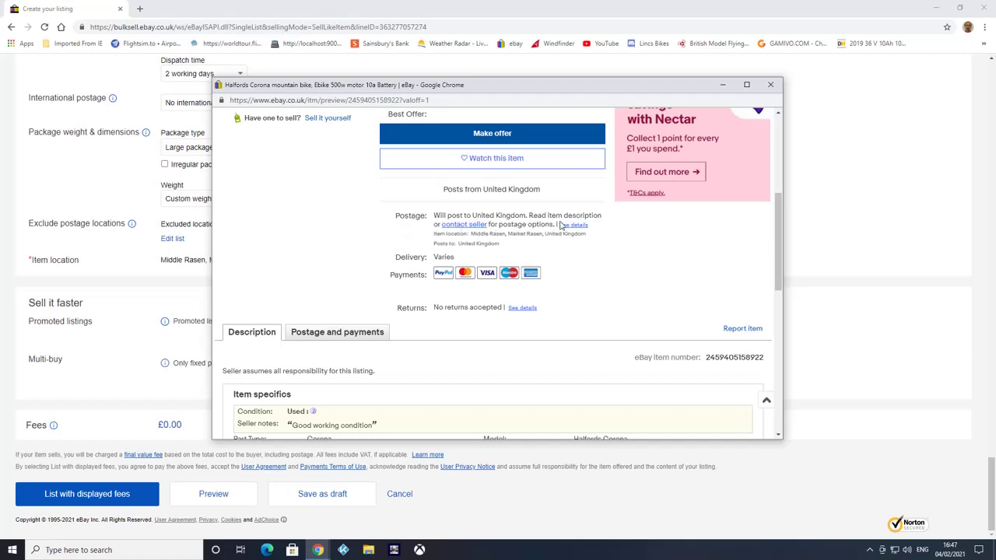
pyautogui.click(771, 84)
# Step: Remove Scottish Highlands, Northern Ireland, Isle of Man, Channel Islands, Scottish Islands and Scilly Isles from the excluded delivery locations and save
pyautogui.scroll(3, 333, 365)
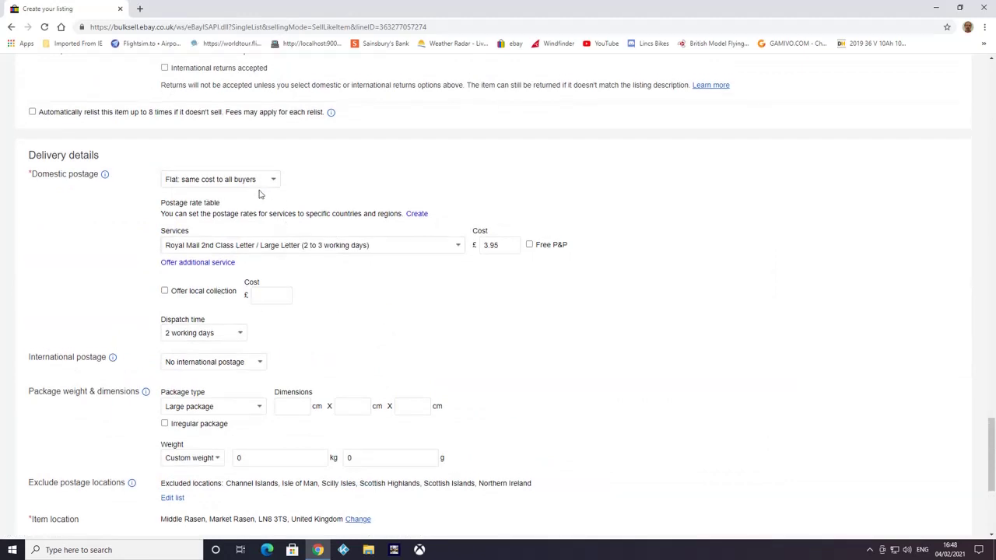
pyautogui.scroll(1, 314, 197)
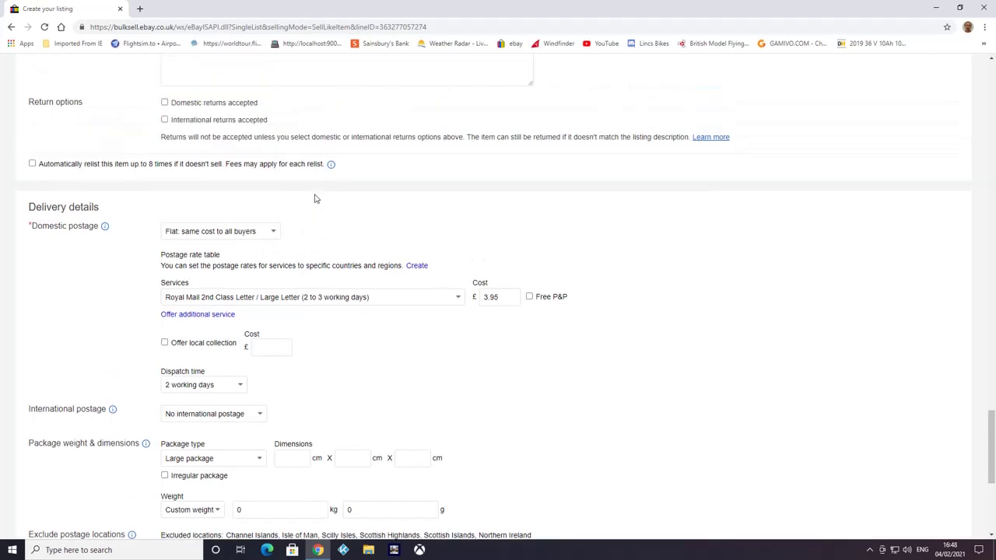
pyautogui.scroll(2, 323, 200)
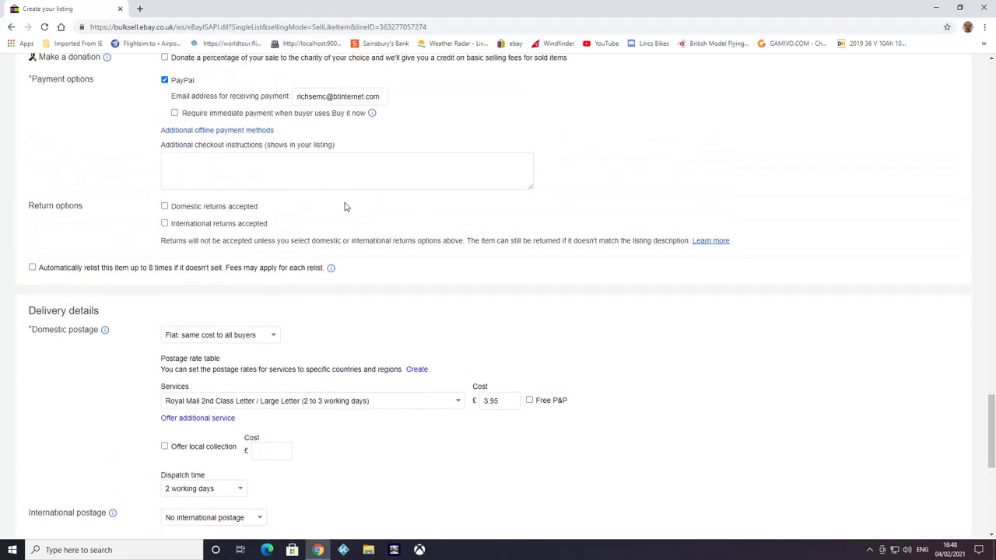
pyautogui.scroll(2, 338, 221)
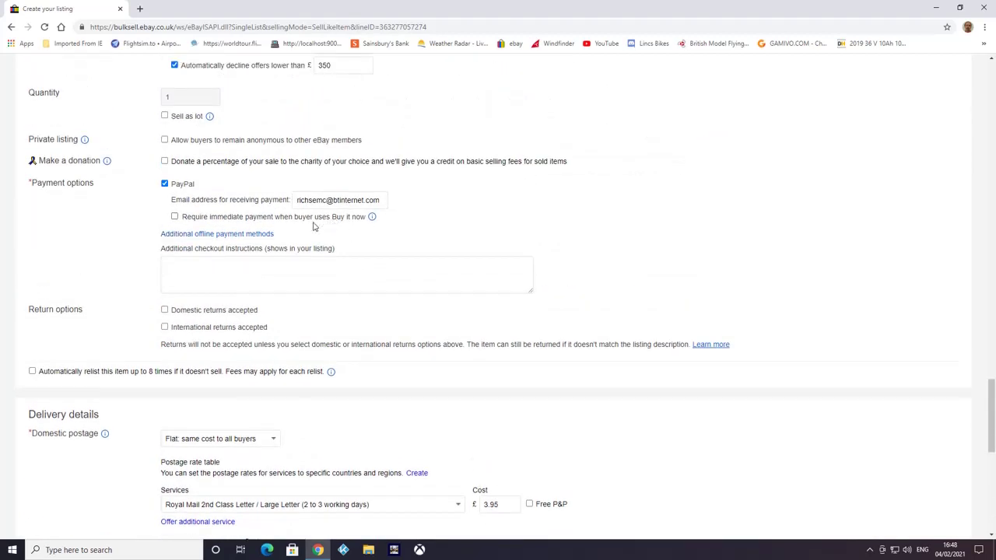
pyautogui.scroll(-10, 326, 355)
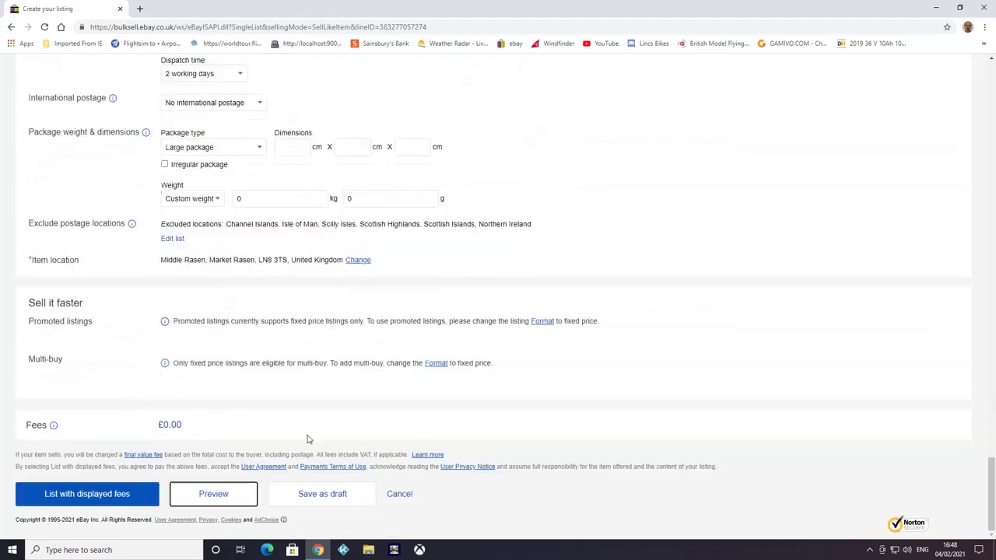
pyautogui.scroll(1, 307, 440)
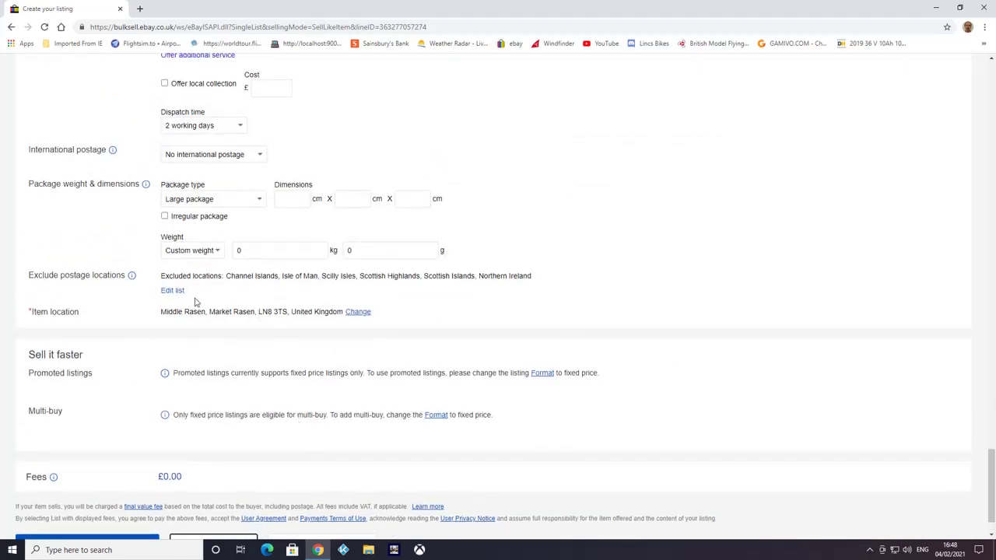
pyautogui.click(173, 291)
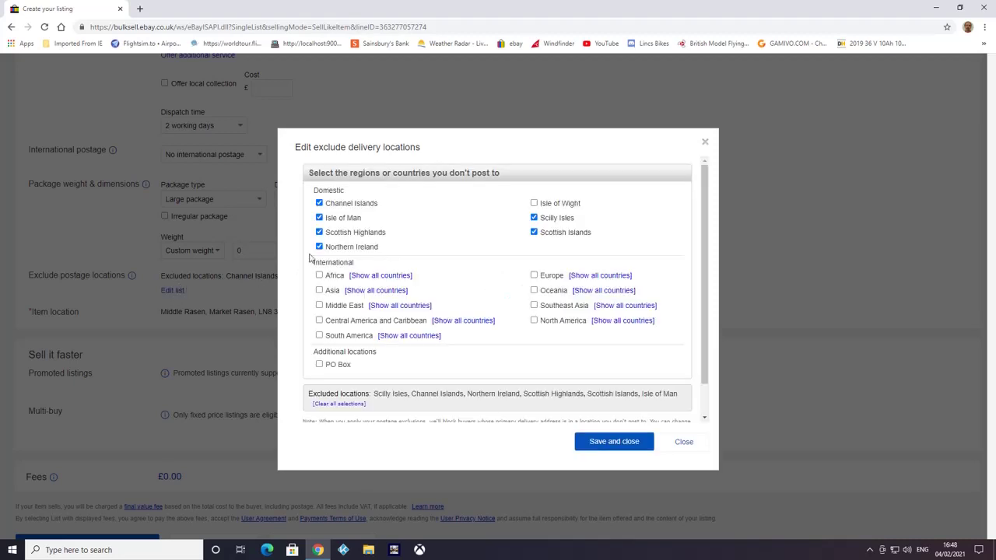
pyautogui.click(320, 232)
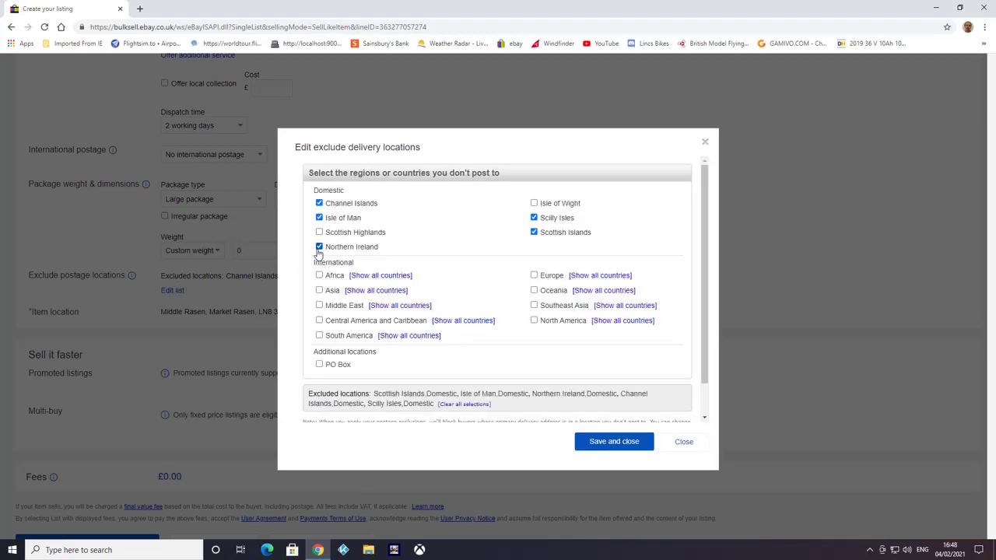
pyautogui.click(319, 247)
pyautogui.click(319, 218)
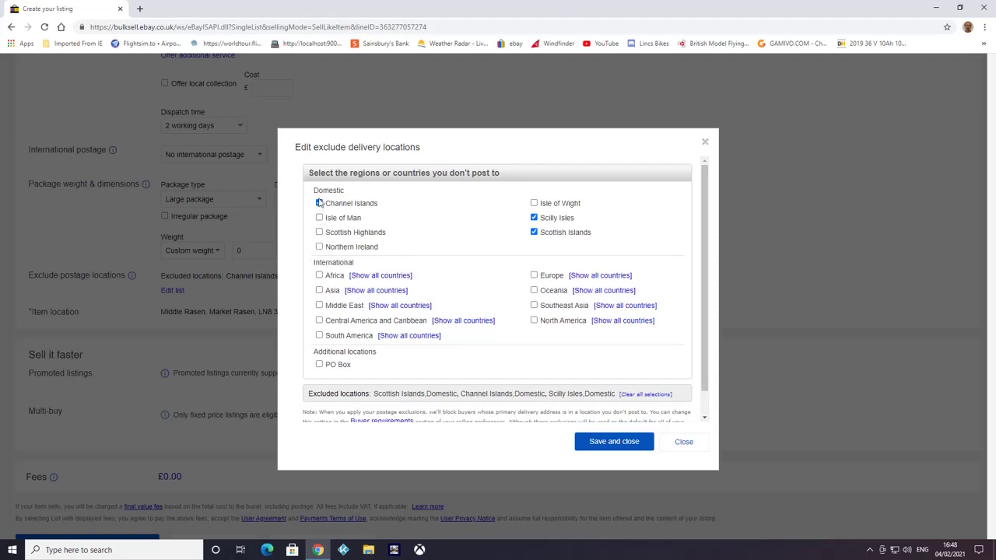
pyautogui.click(319, 203)
pyautogui.click(534, 232)
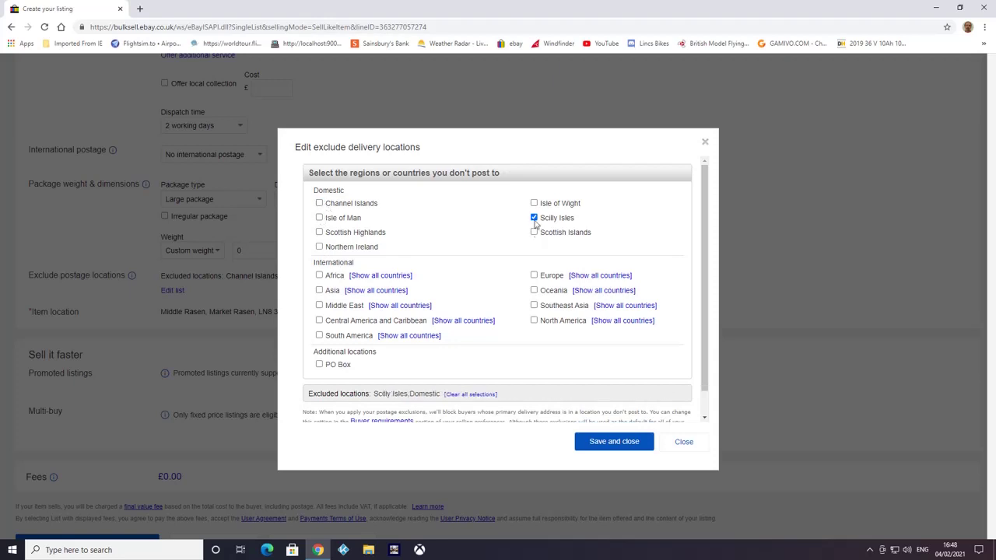
pyautogui.click(534, 218)
pyautogui.click(609, 445)
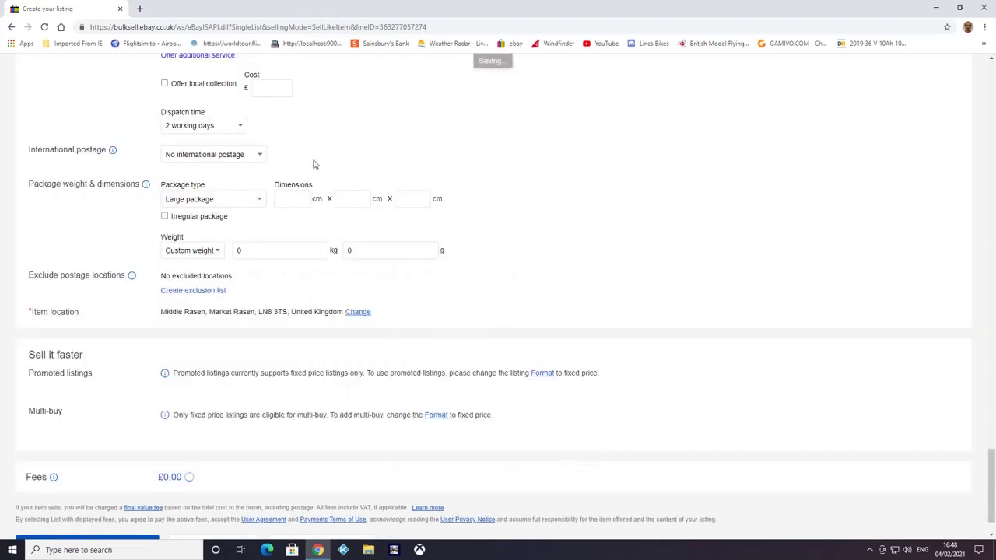
# Step: Preview the listing again to review its postage cost, item specifics and description, then close the preview
pyautogui.scroll(2, 353, 155)
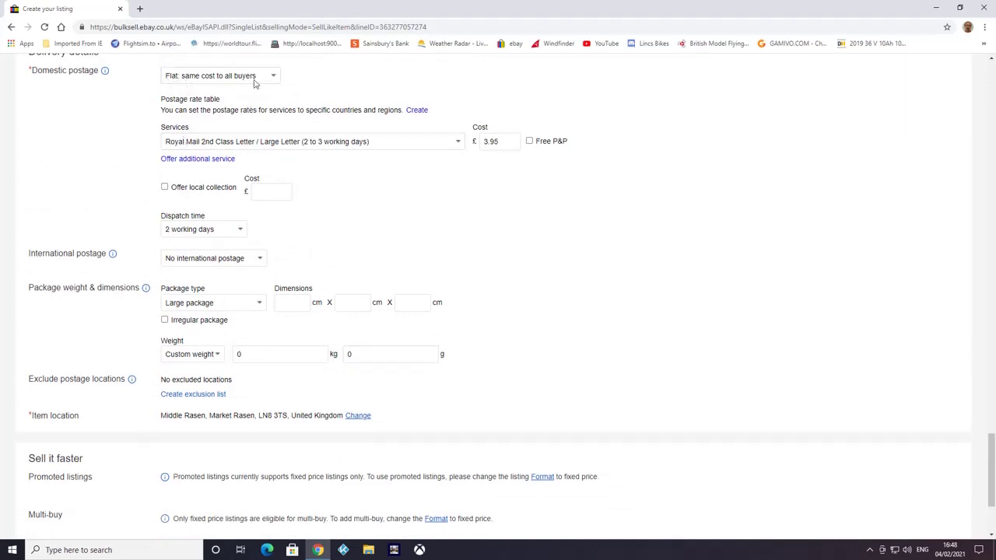
pyautogui.scroll(2, 313, 137)
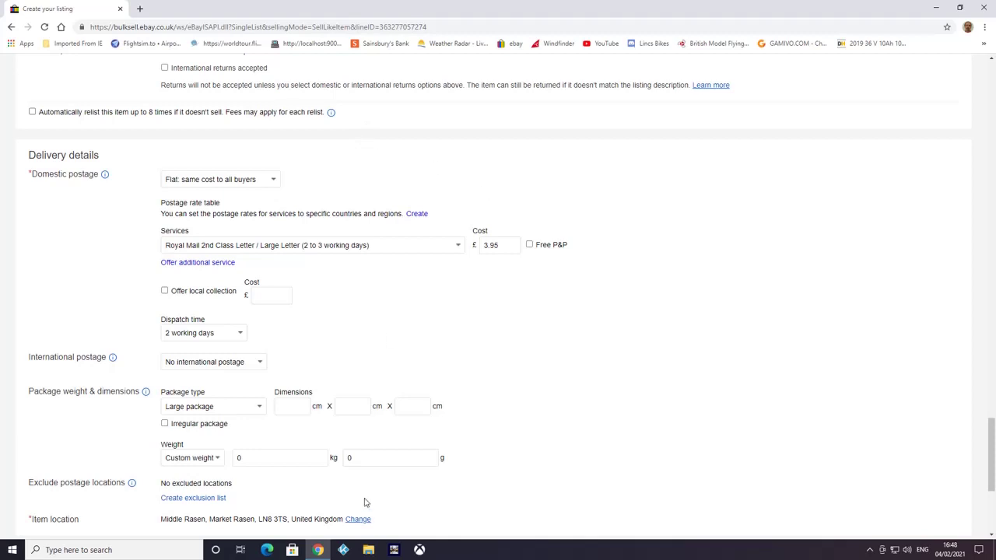
pyautogui.scroll(-4, 443, 492)
pyautogui.click(208, 499)
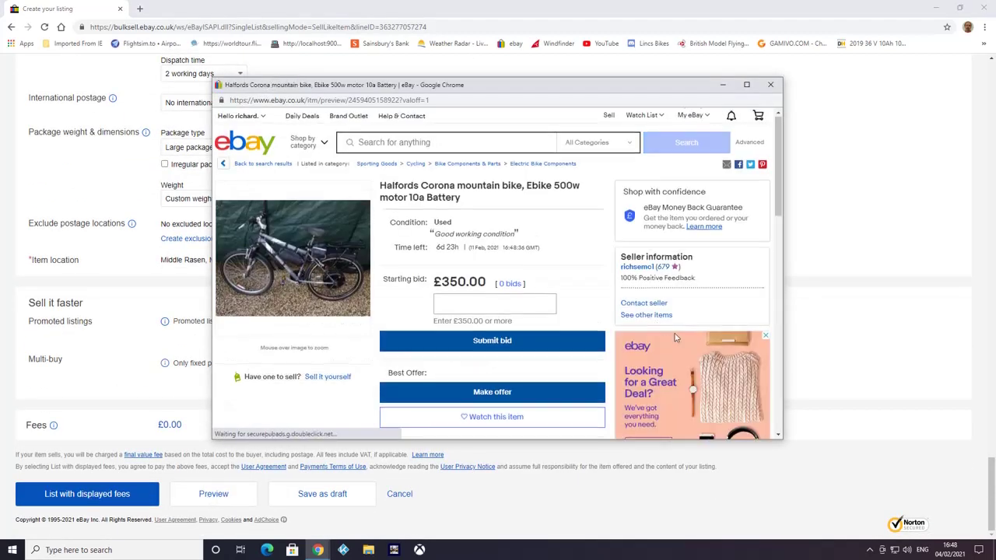
pyautogui.scroll(-3, 672, 343)
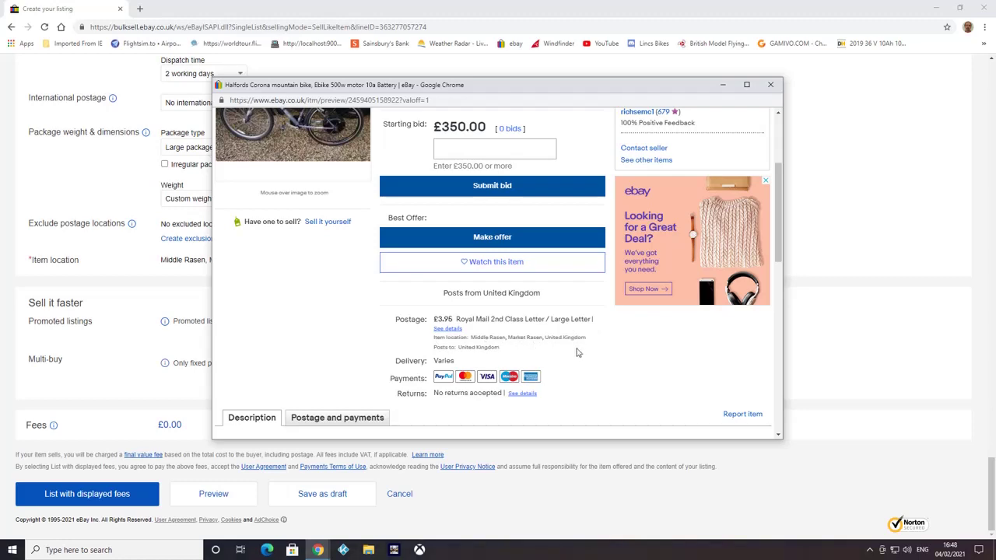
pyautogui.scroll(-4, 578, 353)
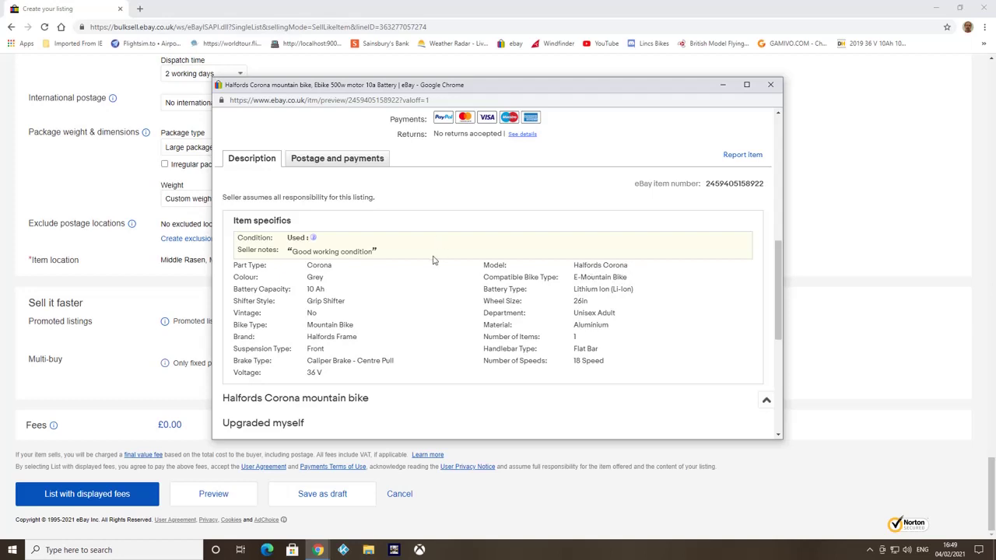
pyautogui.scroll(-2, 434, 264)
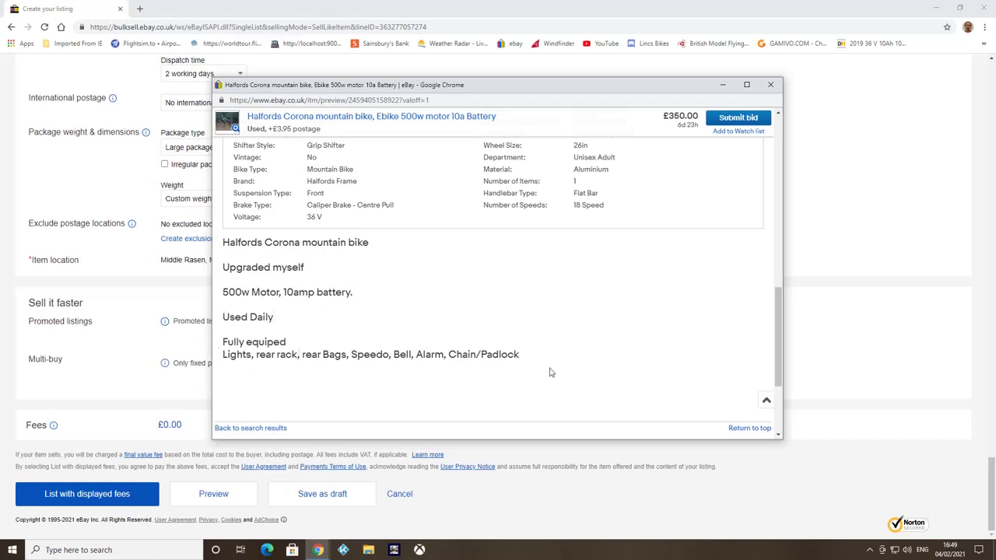
pyautogui.scroll(-1, 552, 373)
pyautogui.scroll(4, 467, 246)
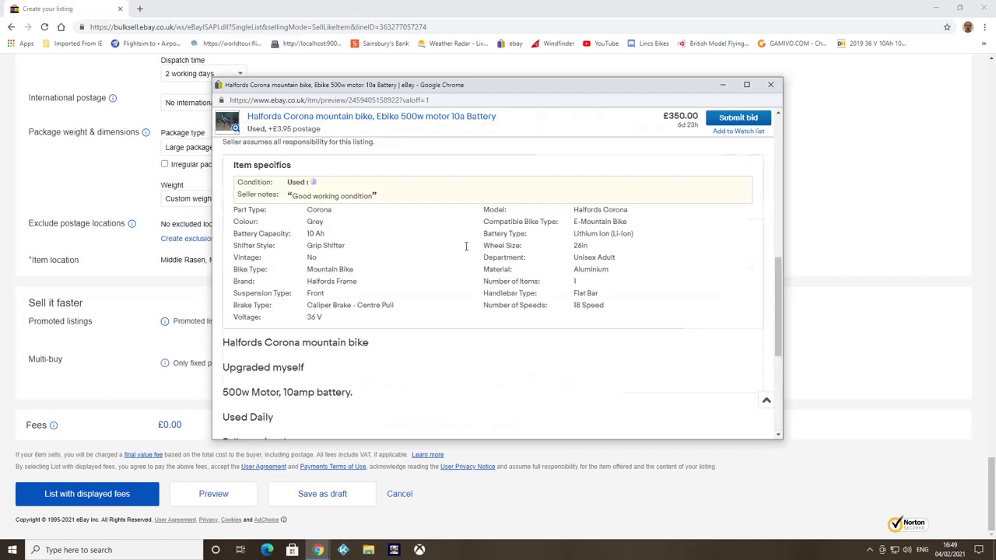
pyautogui.scroll(8, 467, 246)
pyautogui.scroll(2, 640, 193)
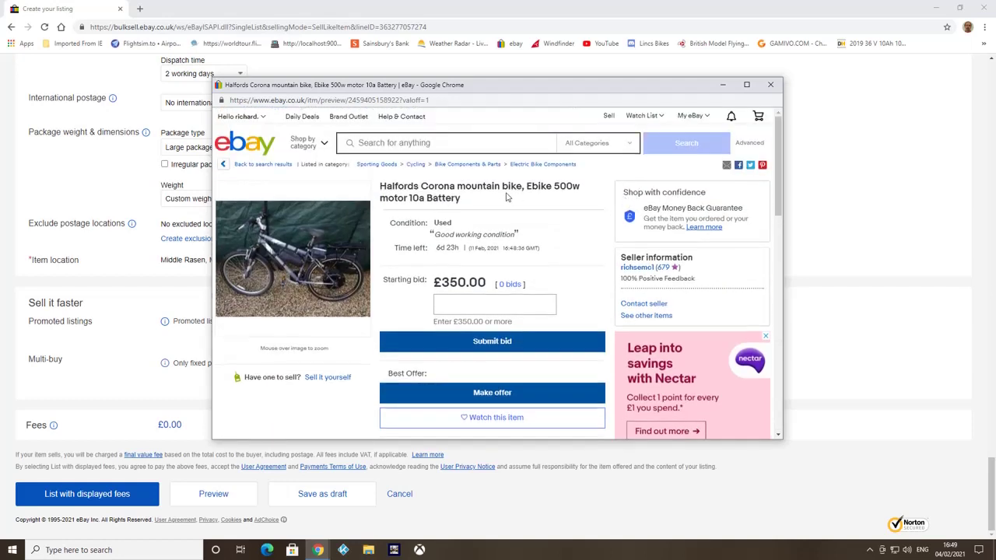
pyautogui.click(770, 85)
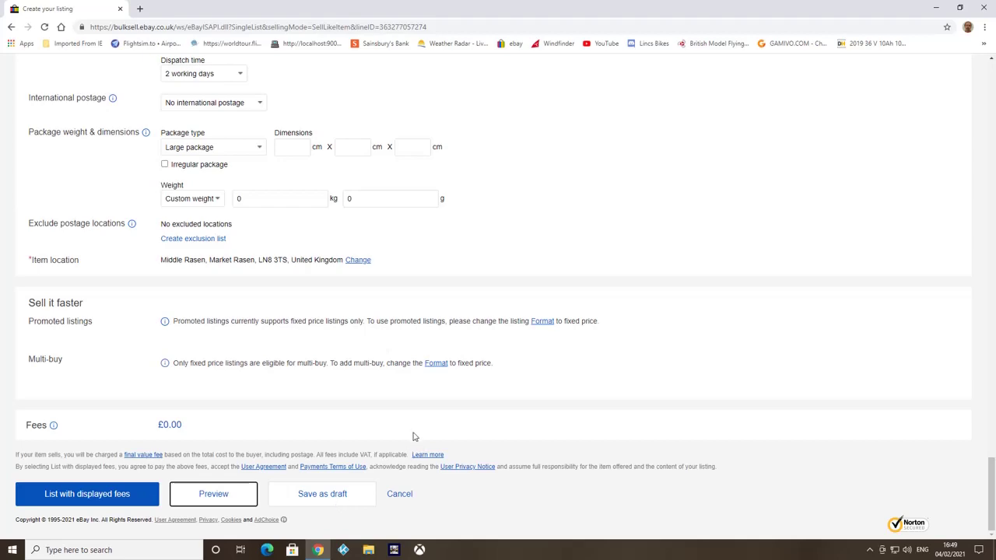
# Step: Switch the auction to a scheduled start and check the system calendar for a suitable date
pyautogui.scroll(3, 395, 336)
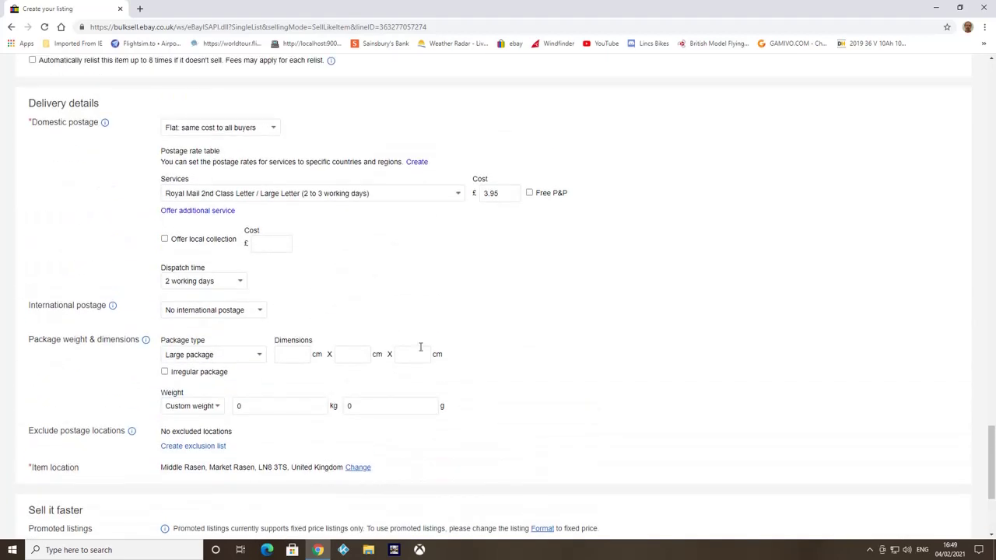
pyautogui.scroll(7, 420, 347)
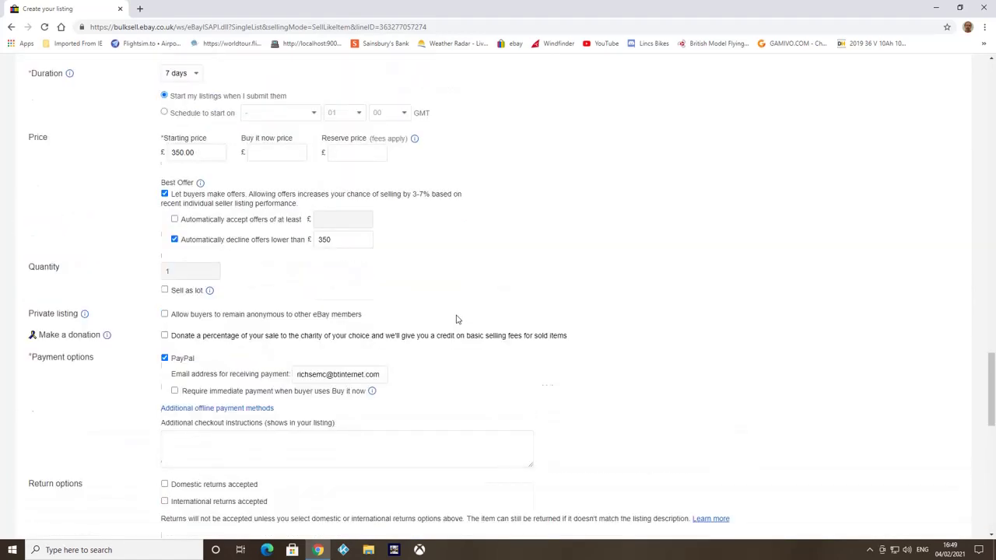
pyautogui.scroll(1, 457, 315)
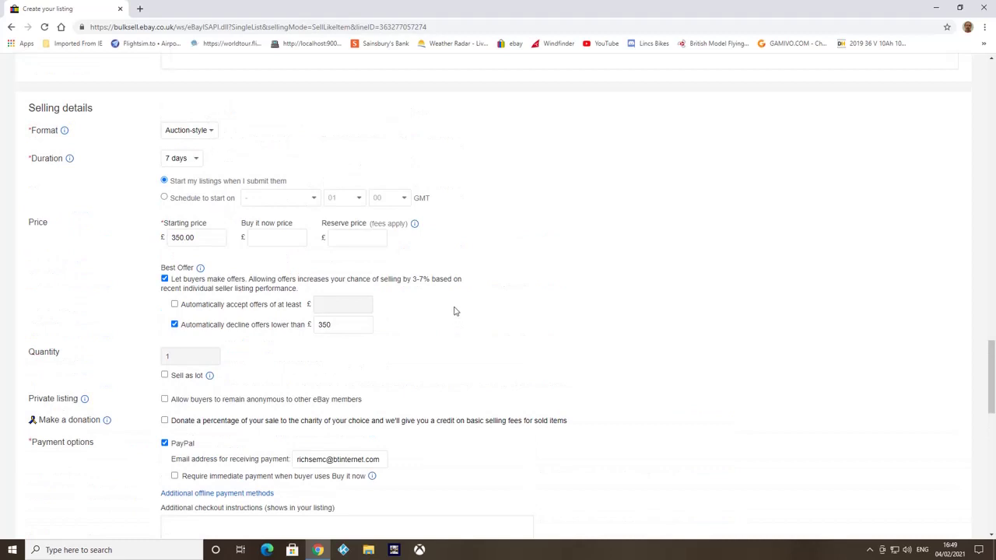
pyautogui.click(164, 199)
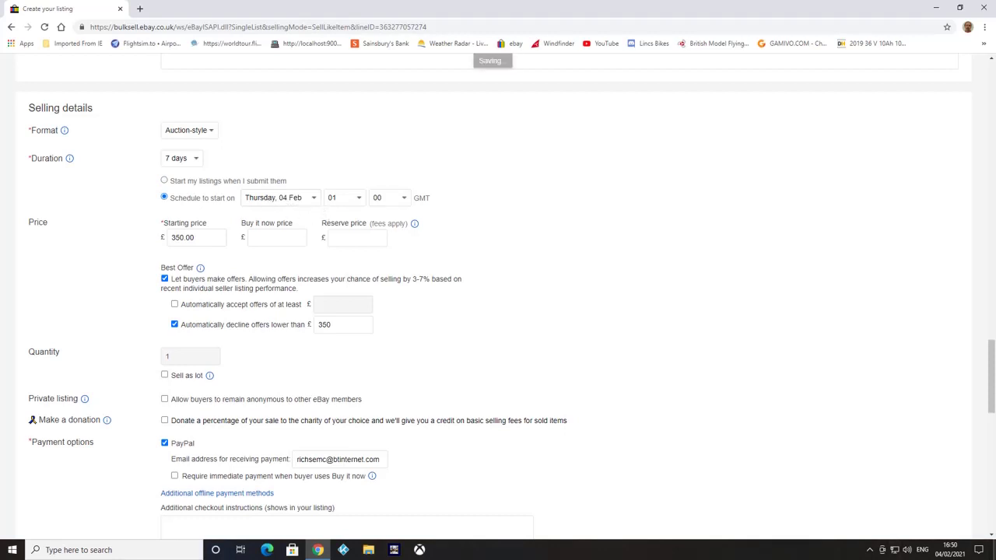
pyautogui.click(951, 549)
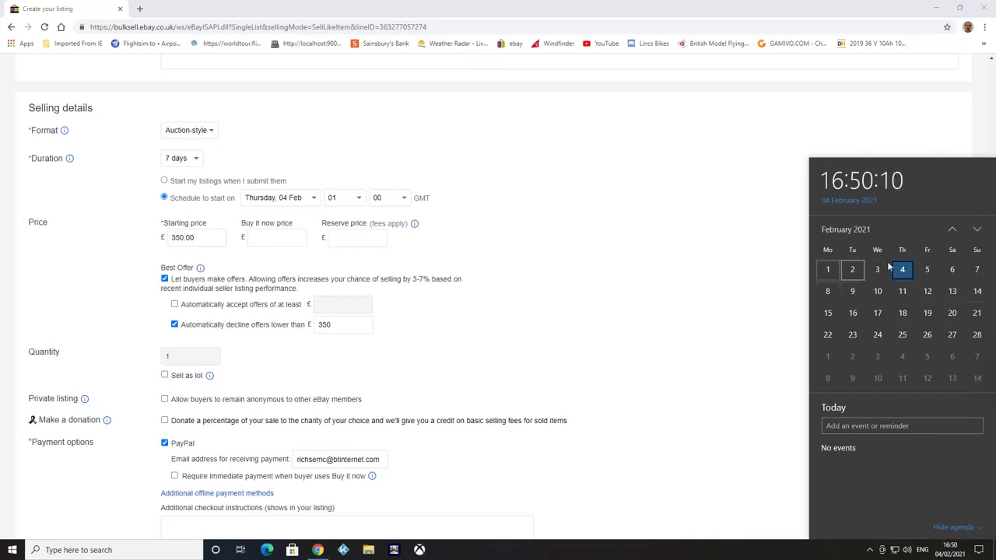
pyautogui.click(703, 241)
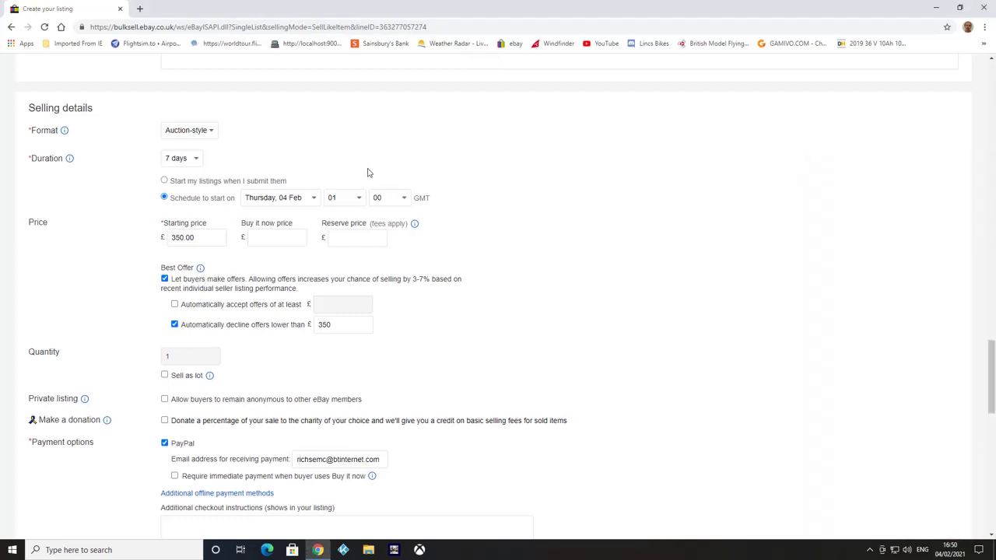
# Step: Set the scheduled auction start to Sunday, 07 Feb at 18:30 GMT
pyautogui.click(313, 199)
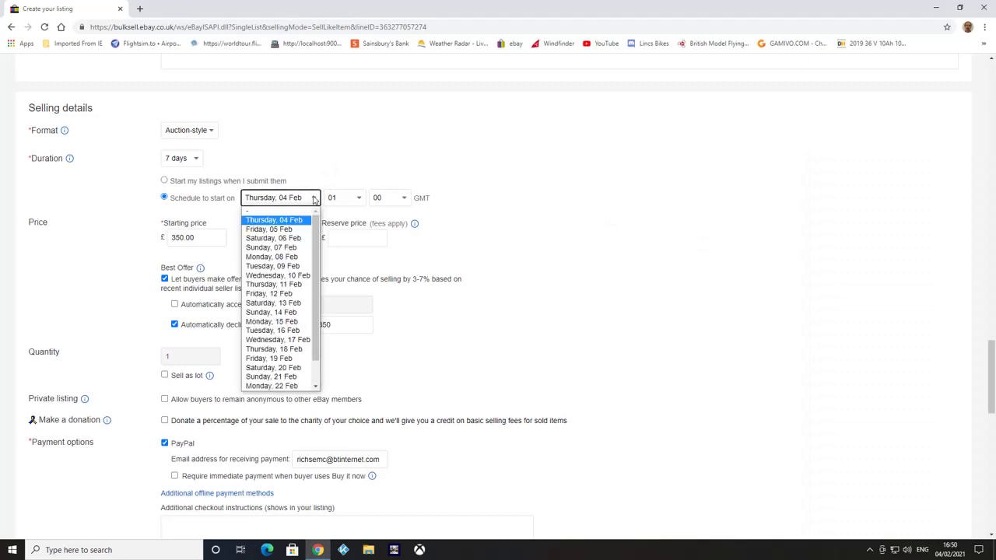
pyautogui.click(279, 247)
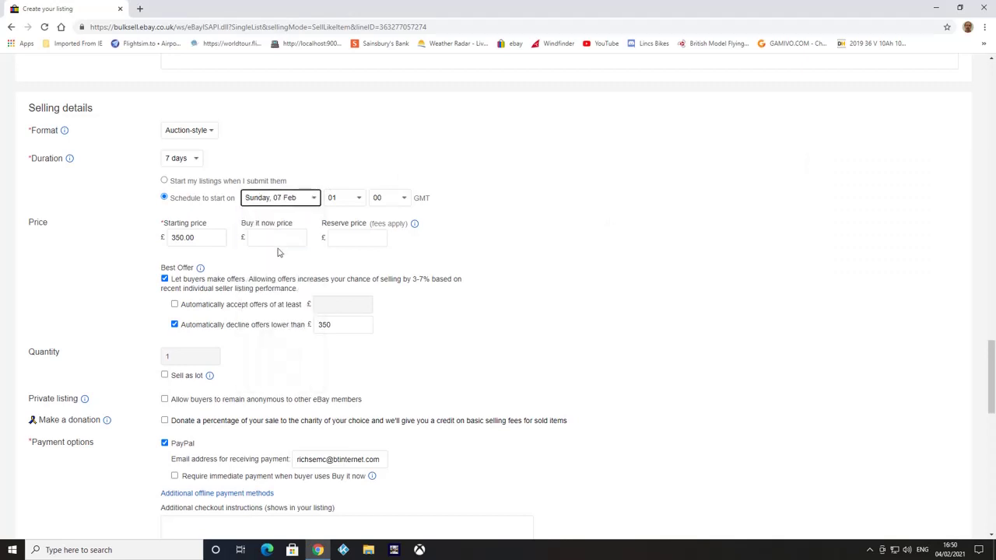
pyautogui.click(359, 199)
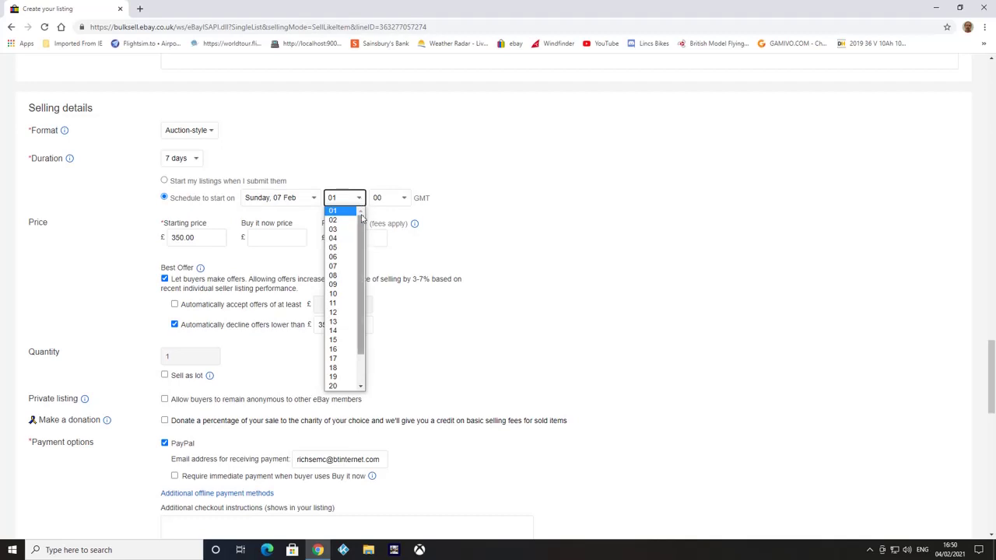
pyautogui.click(337, 368)
pyautogui.click(403, 200)
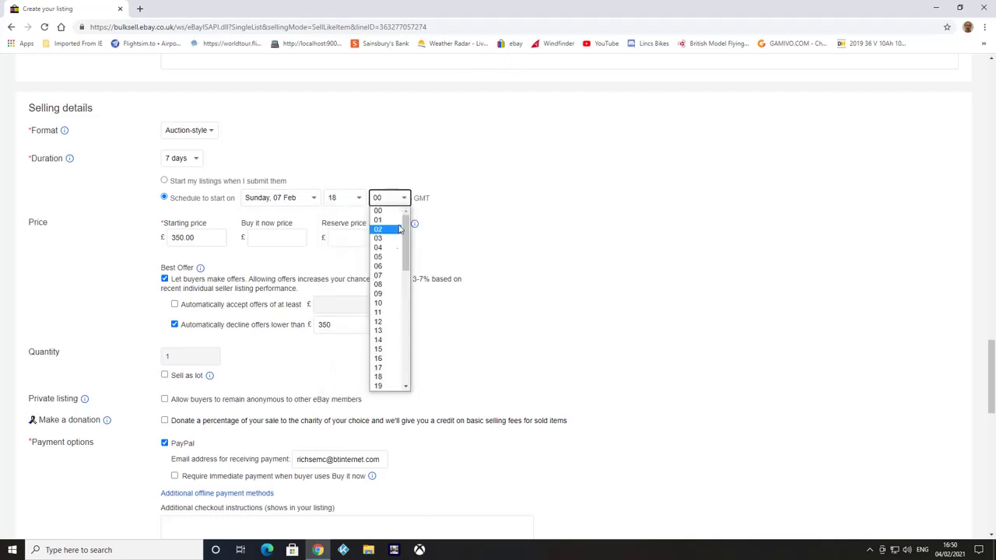
pyautogui.scroll(-3, 400, 346)
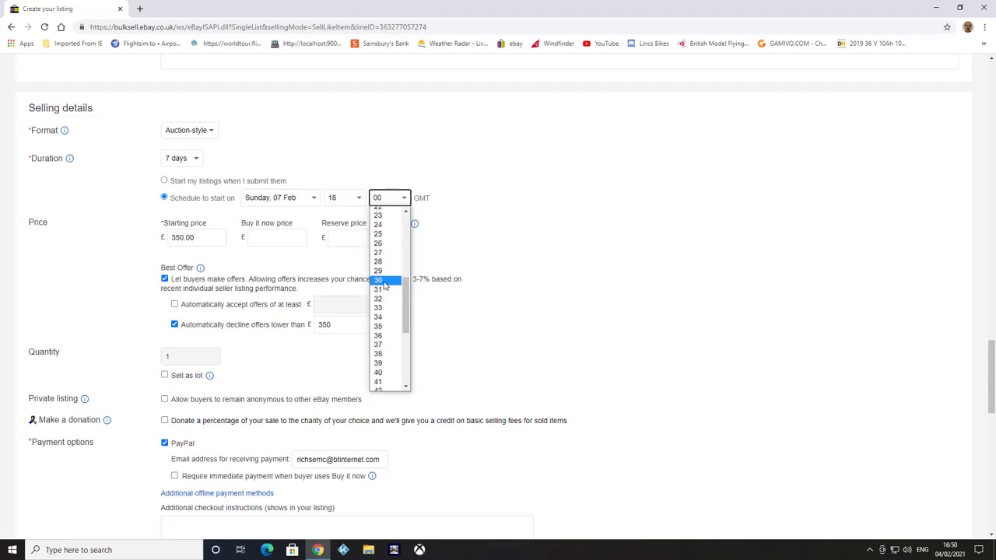
pyautogui.click(382, 281)
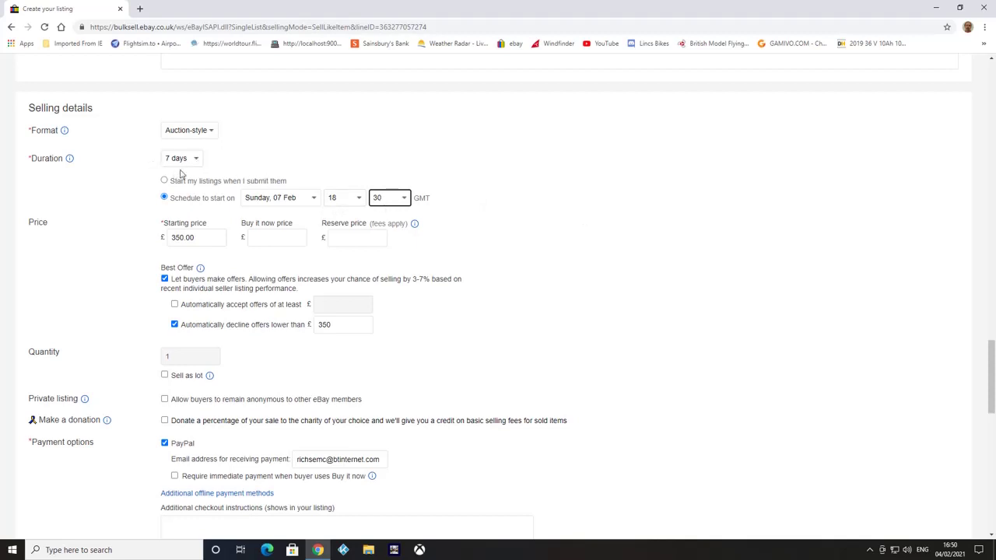
# Step: Save the listing as a draft and resume the Halfords Corona mountain bike listing from the latest drafts
pyautogui.scroll(-10, 688, 246)
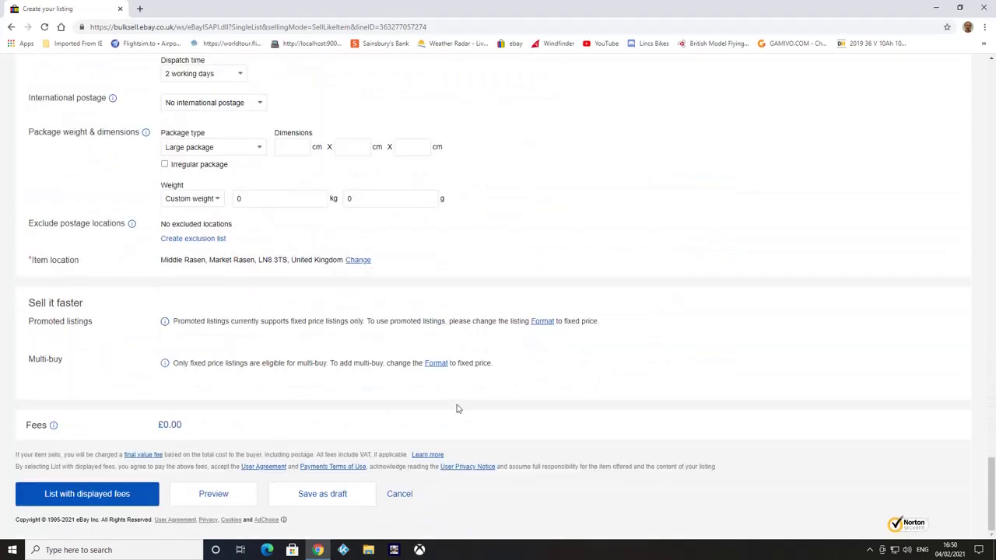
pyautogui.click(322, 494)
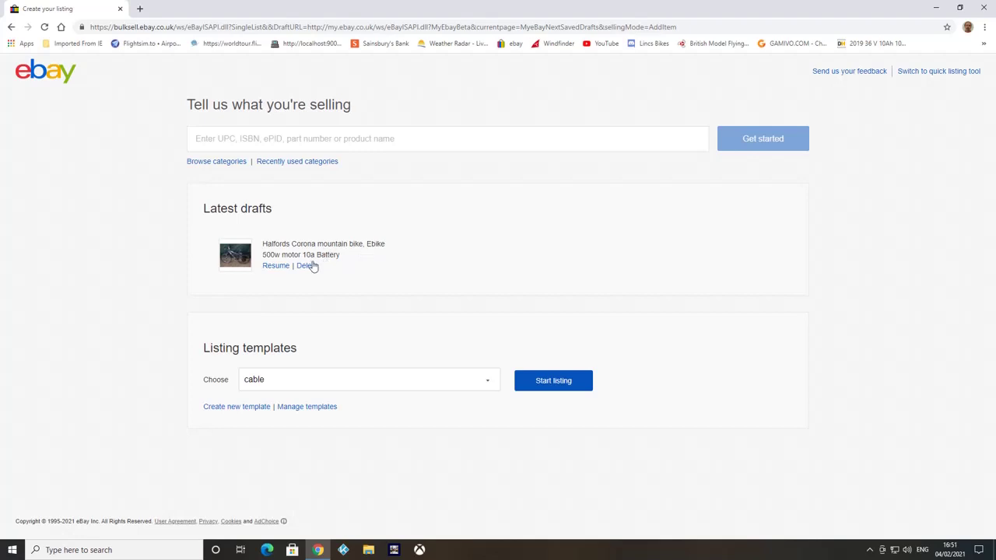
pyautogui.click(272, 267)
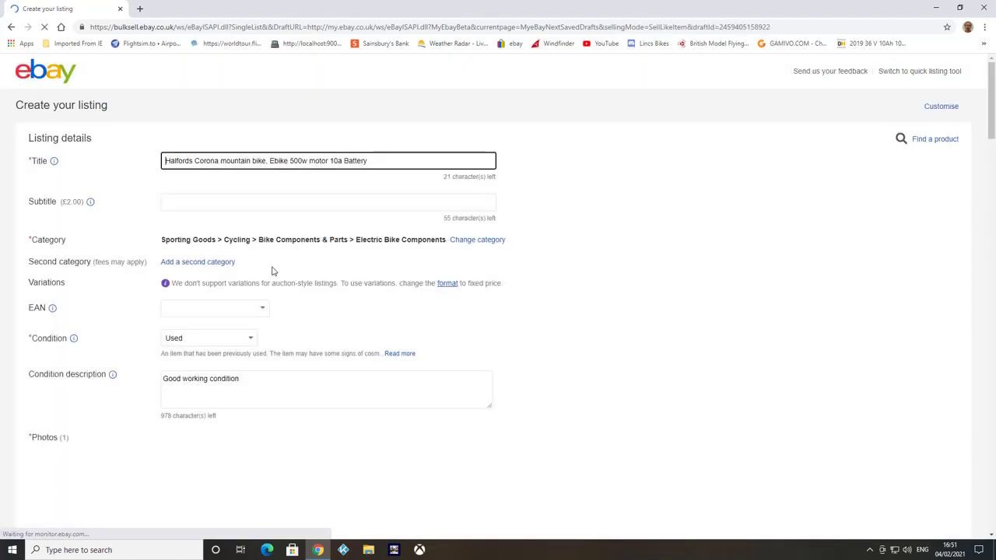
# Step: Look through the resumed draft and set the auction to start when submitted instead of on the scheduled date
pyautogui.scroll(-3, 339, 244)
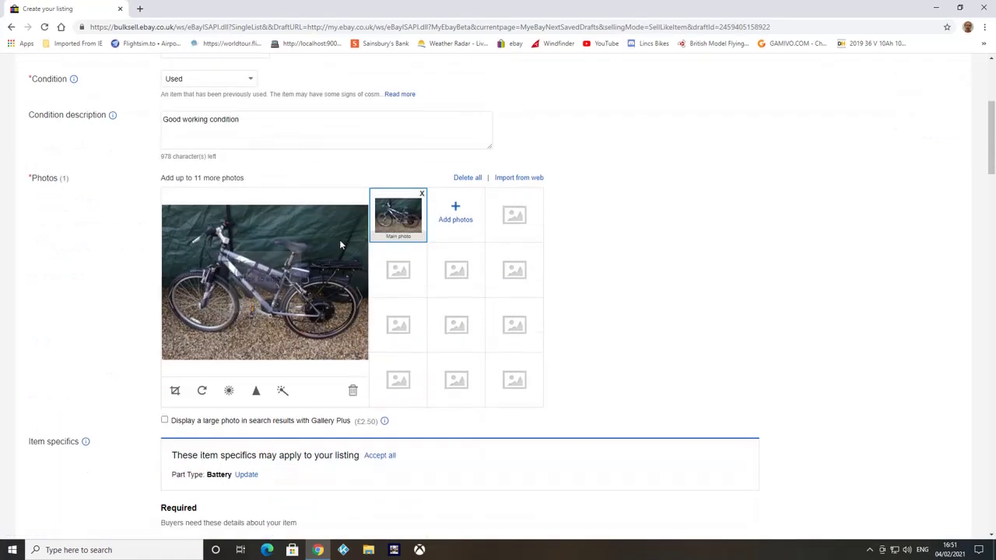
pyautogui.scroll(-14, 340, 245)
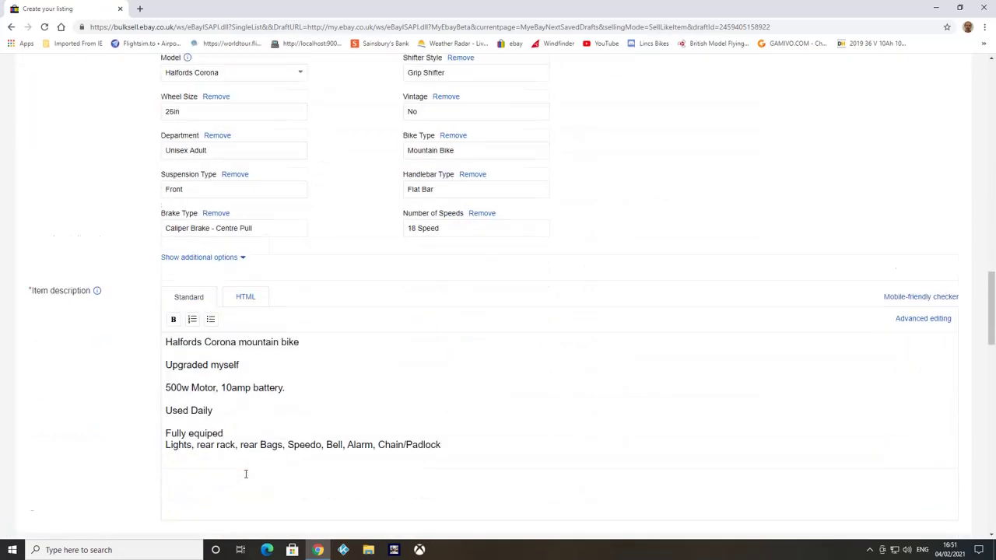
pyautogui.scroll(-15, 245, 474)
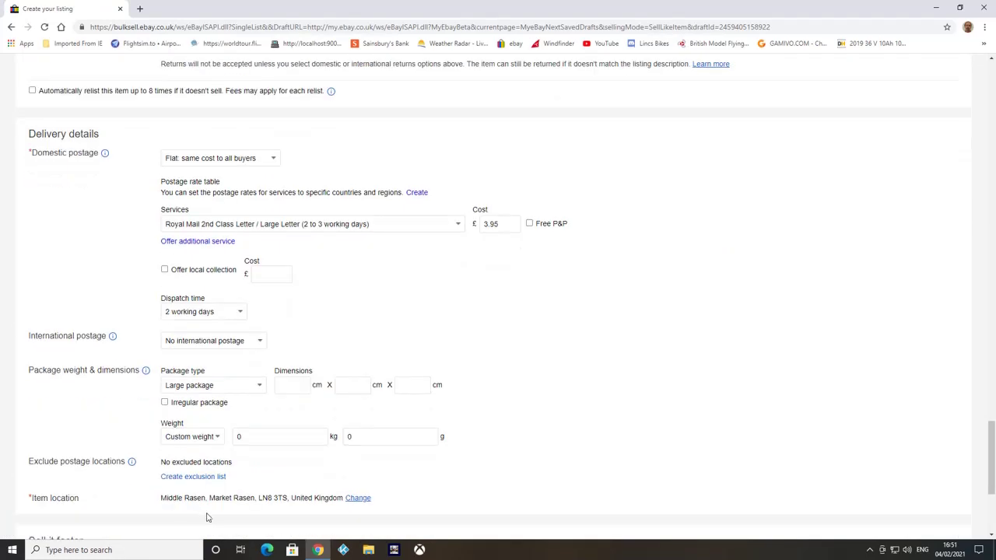
pyautogui.scroll(-3, 207, 517)
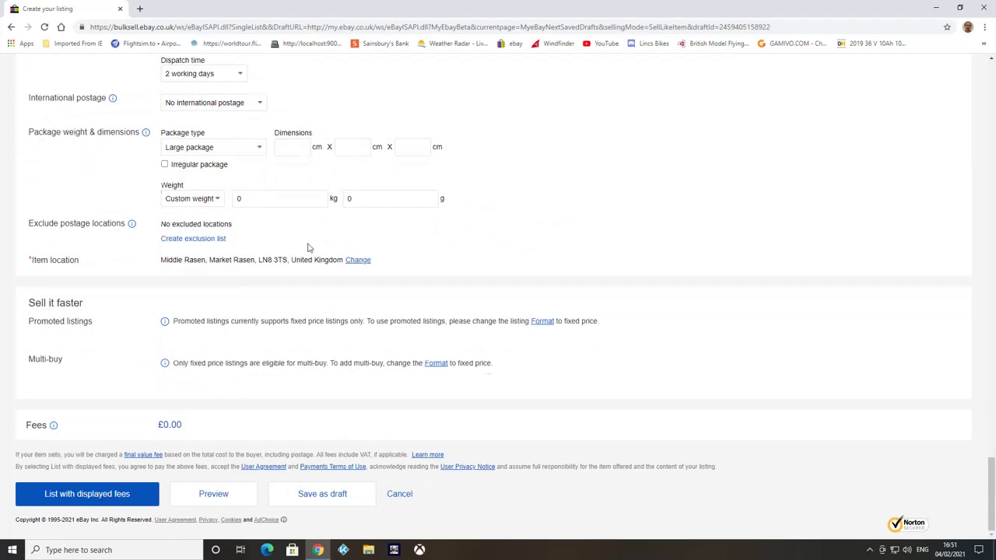
pyautogui.scroll(3, 308, 247)
pyautogui.scroll(7, 328, 261)
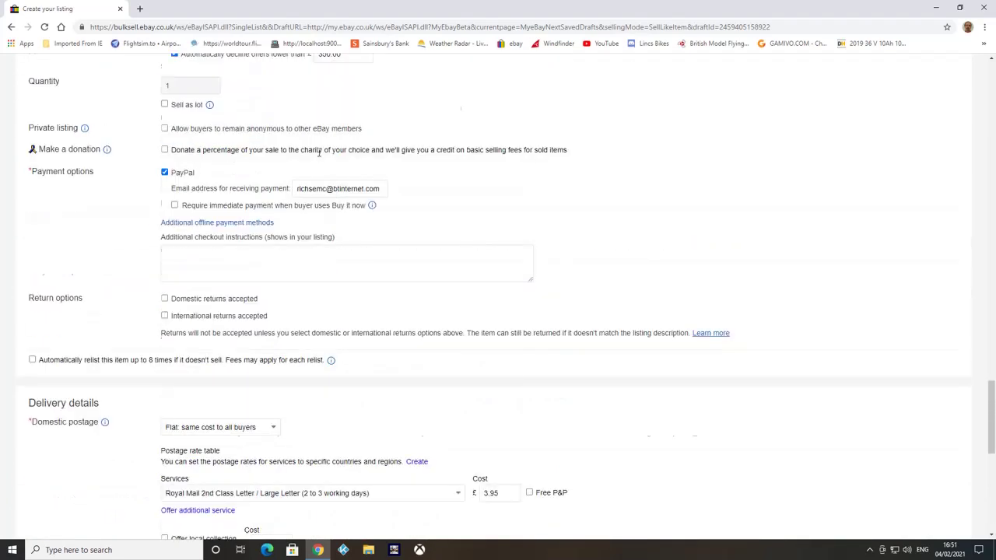
pyautogui.scroll(2, 303, 175)
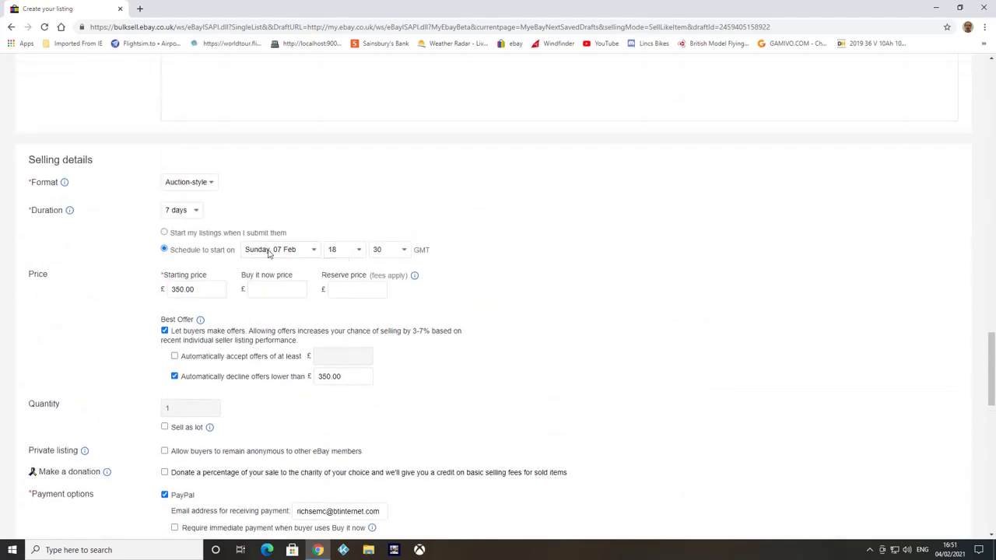
pyautogui.click(165, 233)
# Step: Cancel the open bike listing without publishing it and confirm the cancellation
pyautogui.scroll(-8, 625, 324)
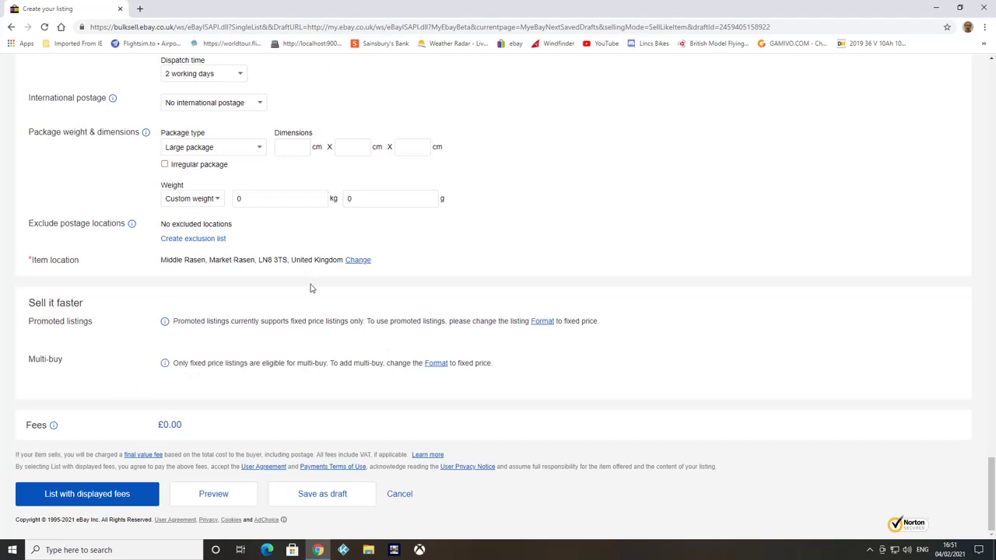
pyautogui.scroll(3, 442, 327)
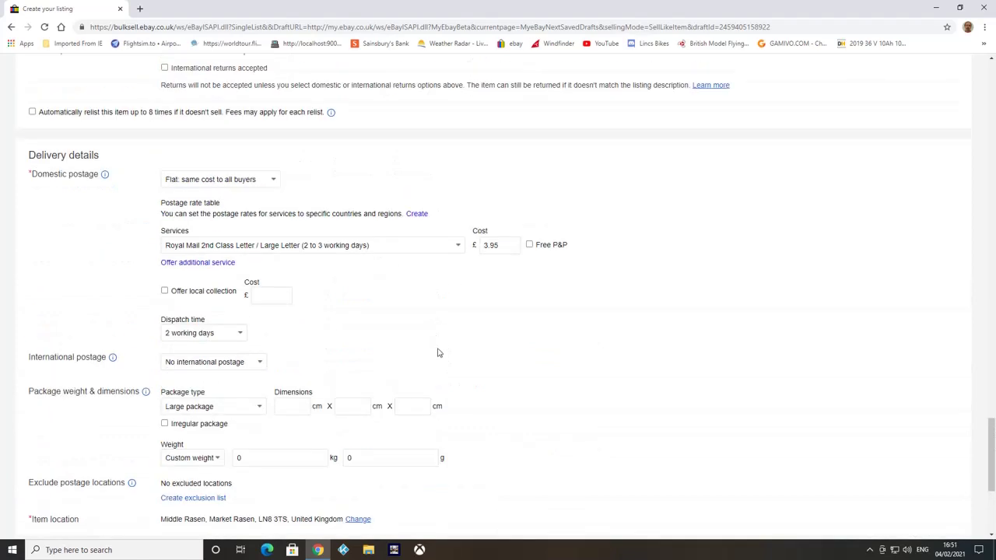
pyautogui.scroll(-3, 451, 374)
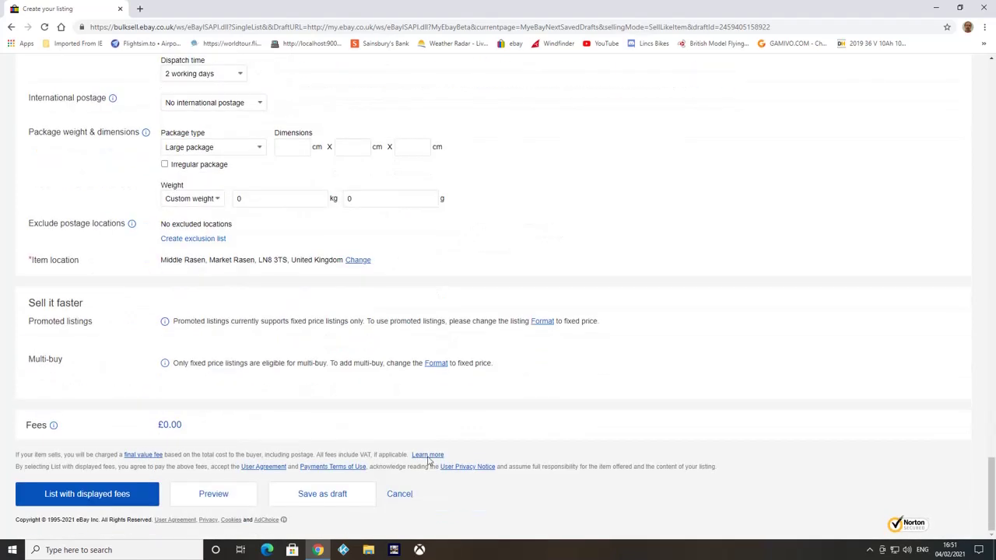
pyautogui.click(404, 494)
pyautogui.click(529, 313)
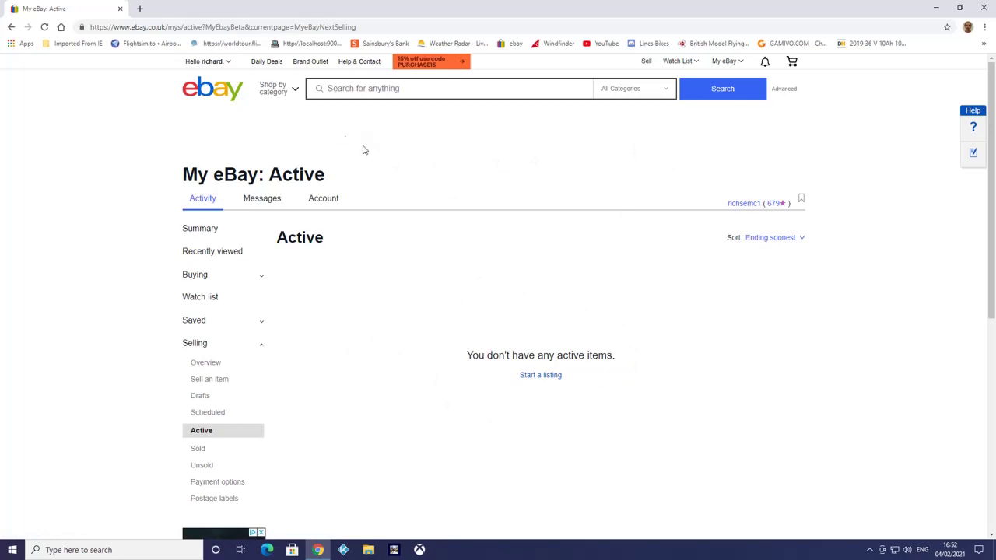
# Step: Search eBay for "mountain ebike"
pyautogui.click(342, 88)
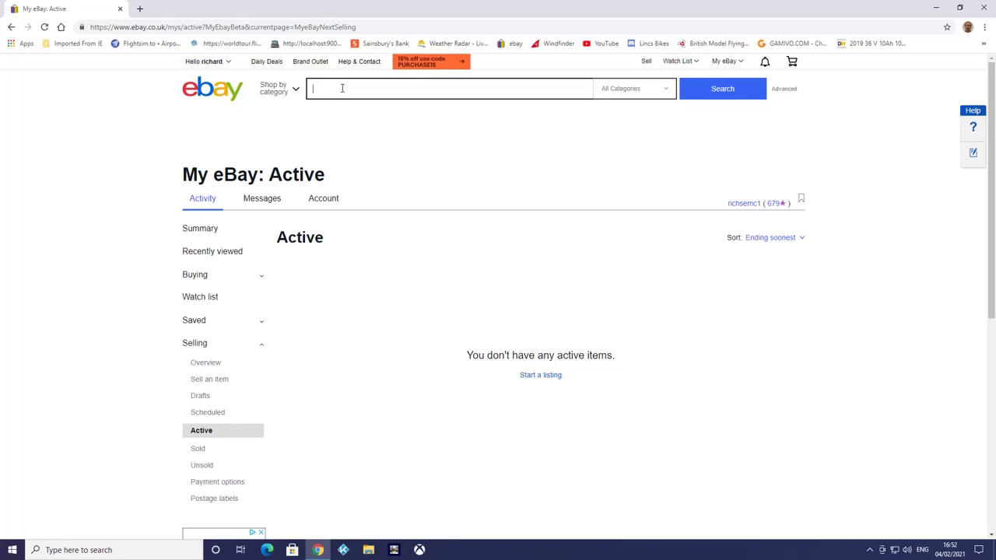
pyautogui.write('m')
pyautogui.press('BackSpace')
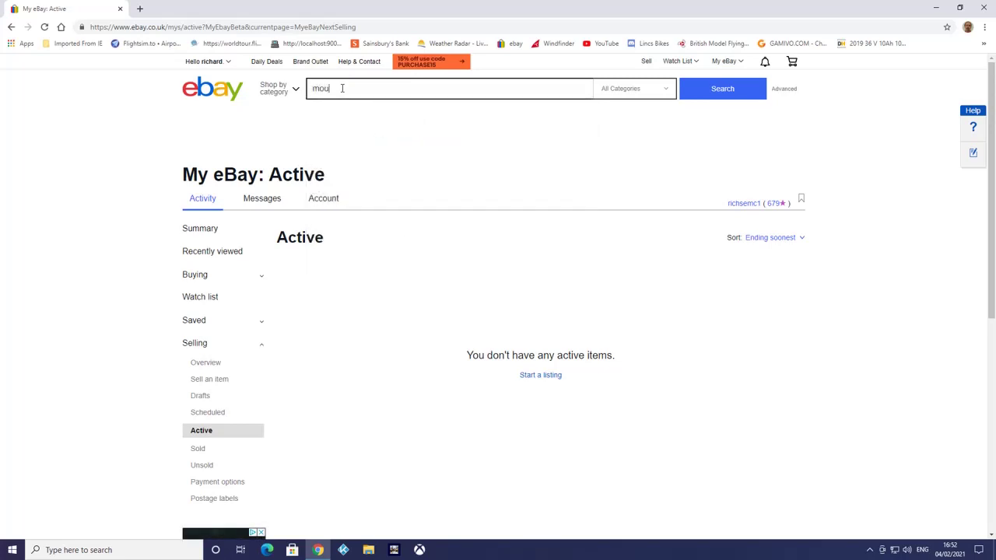
pyautogui.write('mounta')
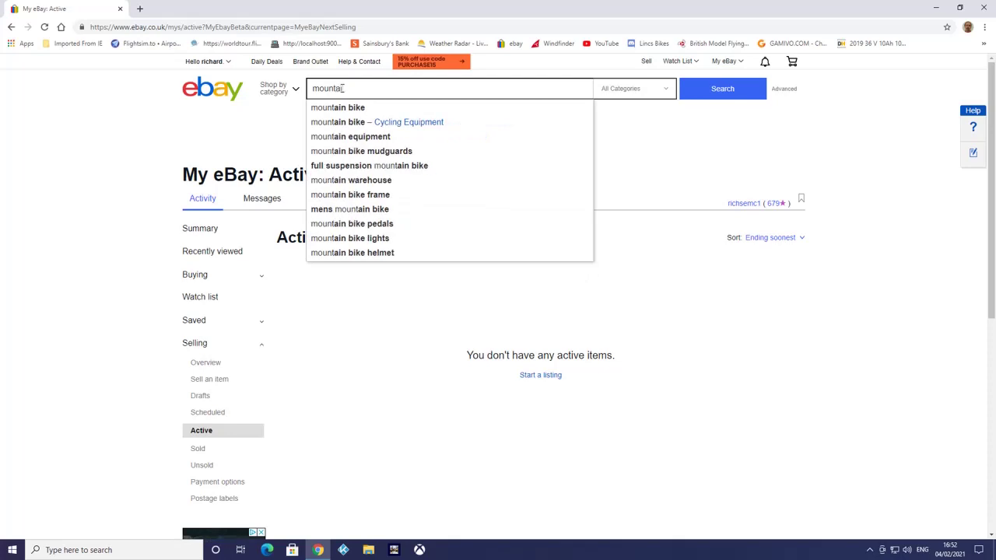
pyautogui.write('in ebik')
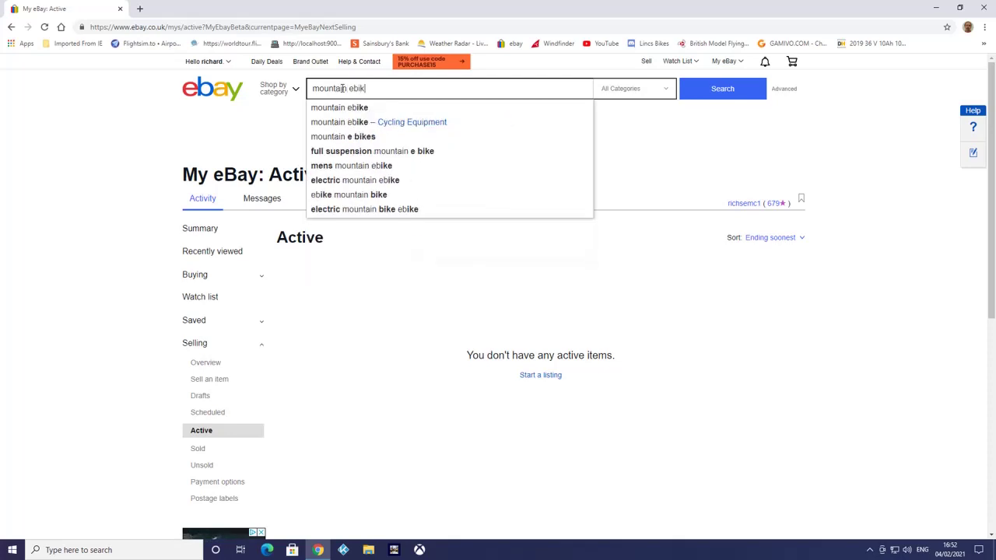
pyautogui.write('e')
pyautogui.press('Return')
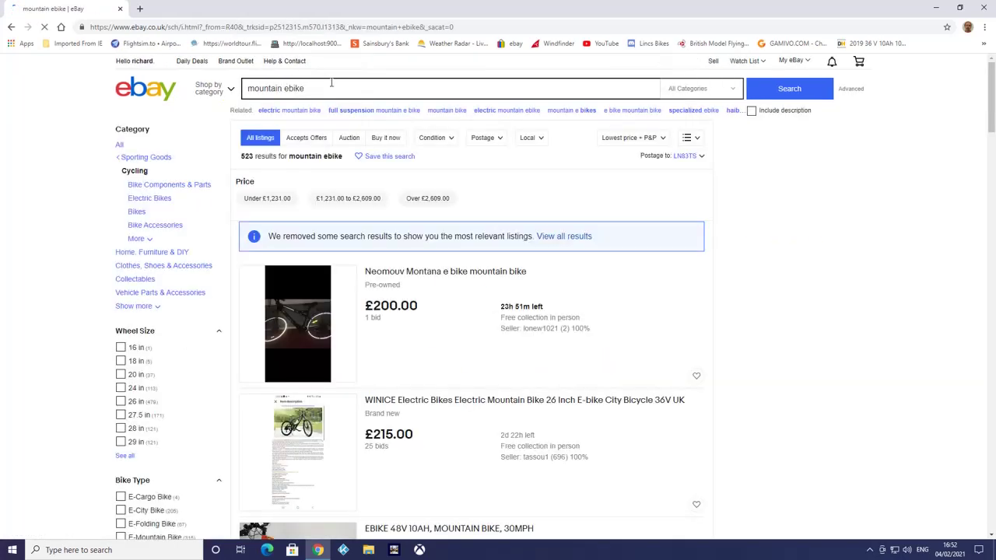
# Step: Open the "E BIKE MTB 26 WHEELS FRONT SUSPENSION" listing from the results and start selling a similar item from it
pyautogui.scroll(-5, 452, 299)
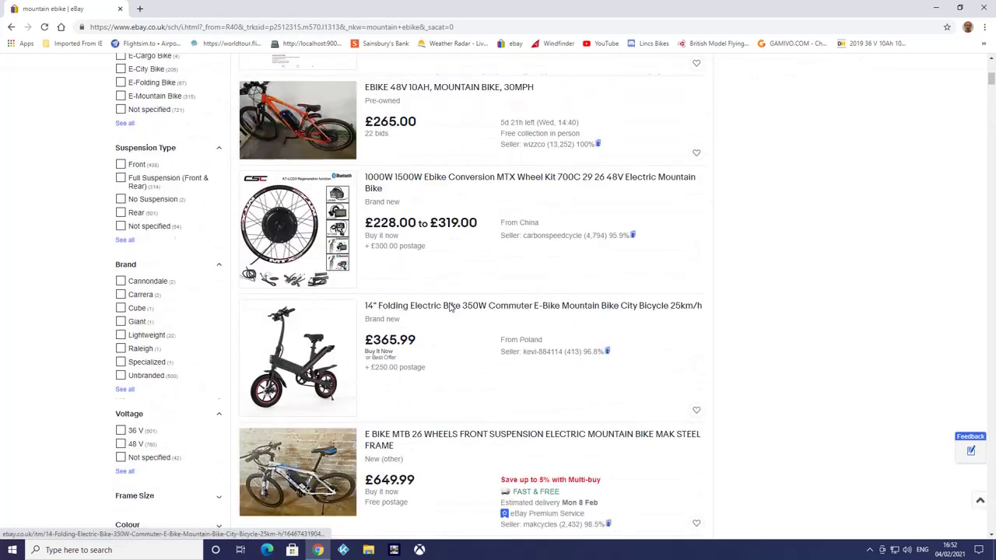
pyautogui.scroll(-2, 449, 308)
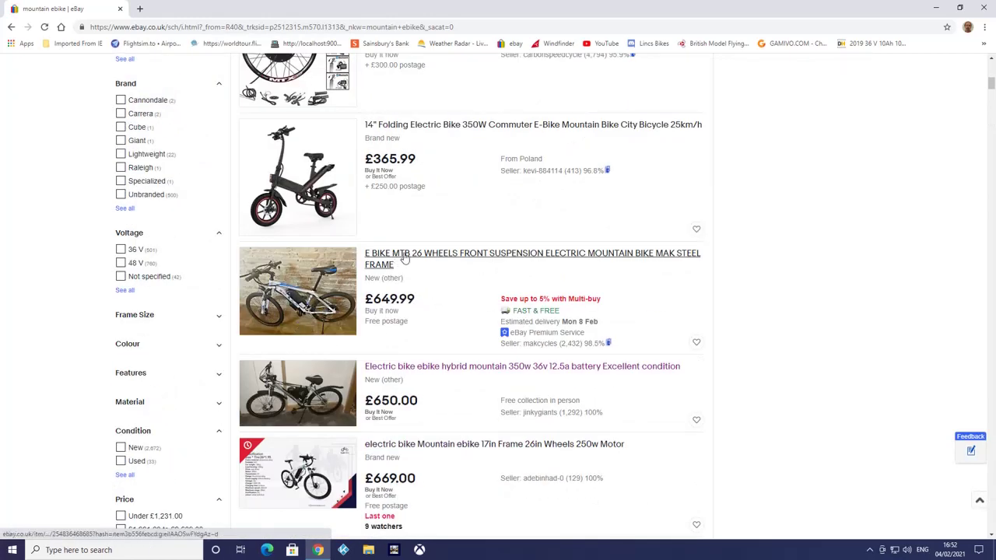
pyautogui.click(457, 257)
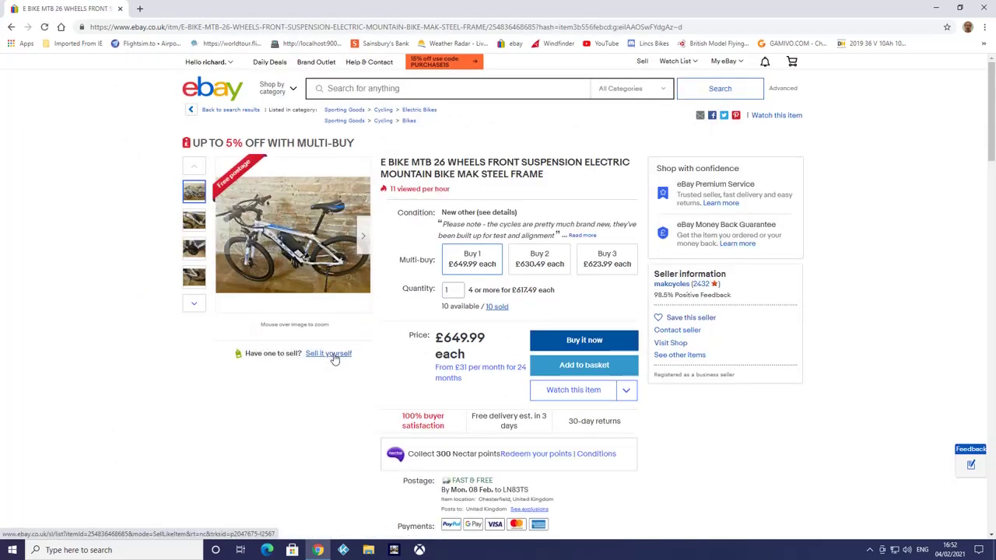
pyautogui.click(334, 358)
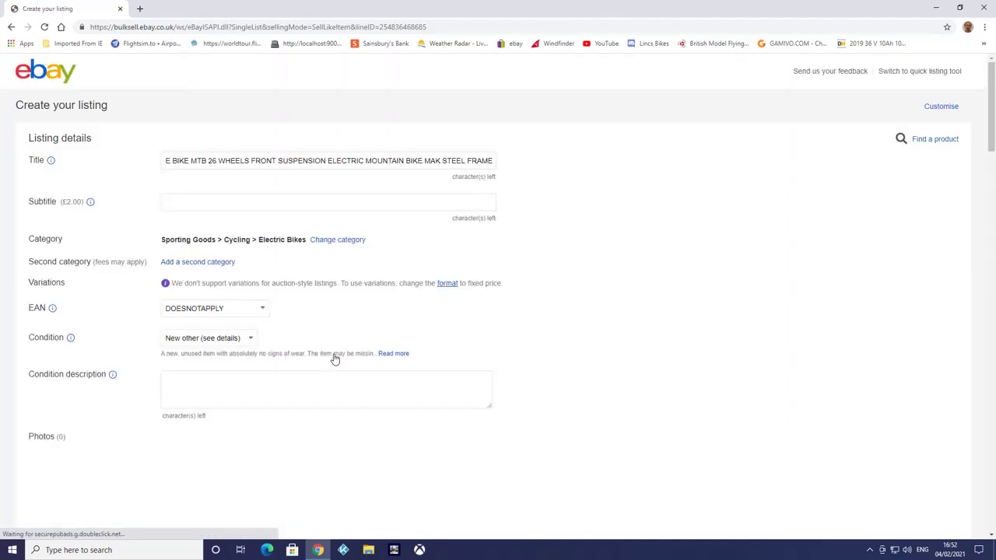
# Step: Examine the prefilled item specifics and photo section of the new listing, then close the browser
pyautogui.scroll(-1, 348, 230)
pyautogui.scroll(-7, 348, 231)
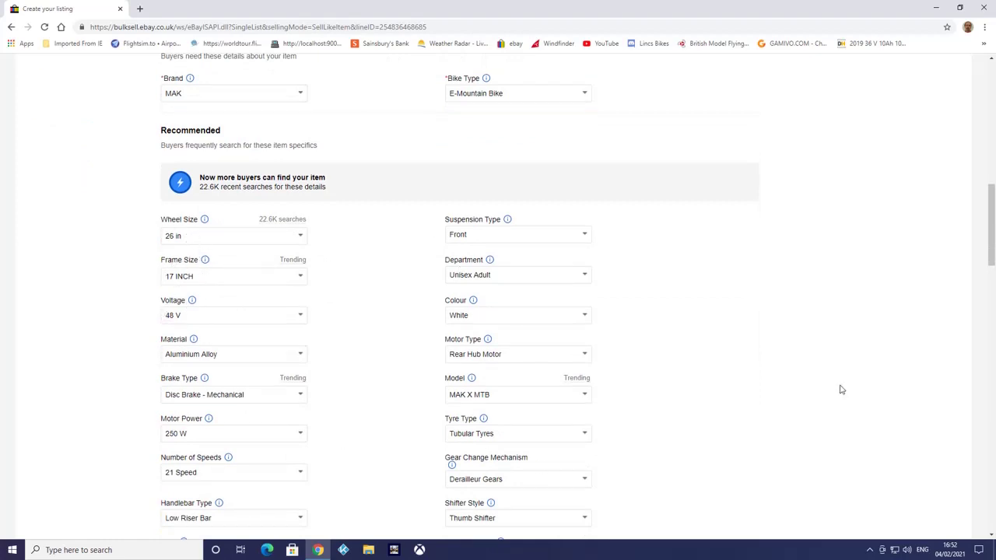
pyautogui.scroll(5, 833, 366)
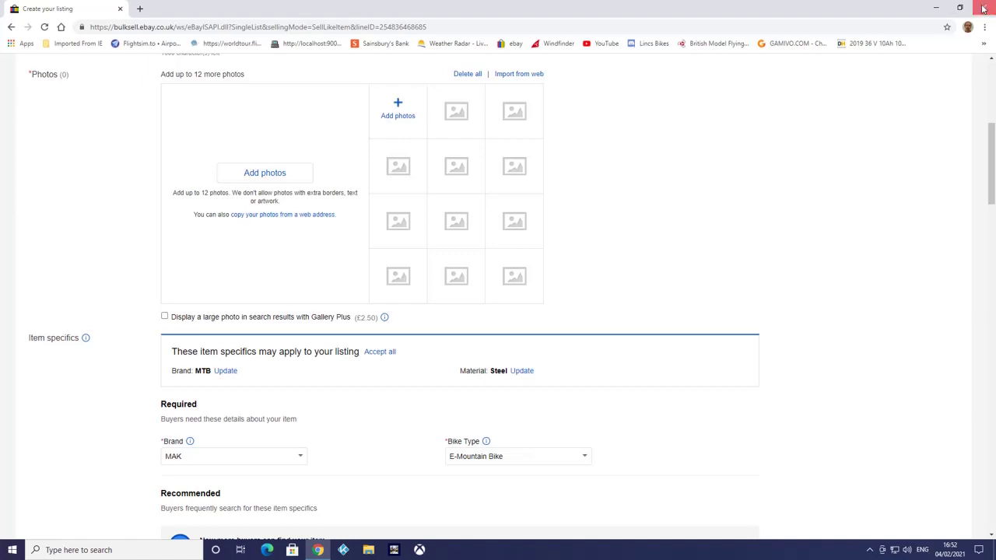
pyautogui.click(983, 9)
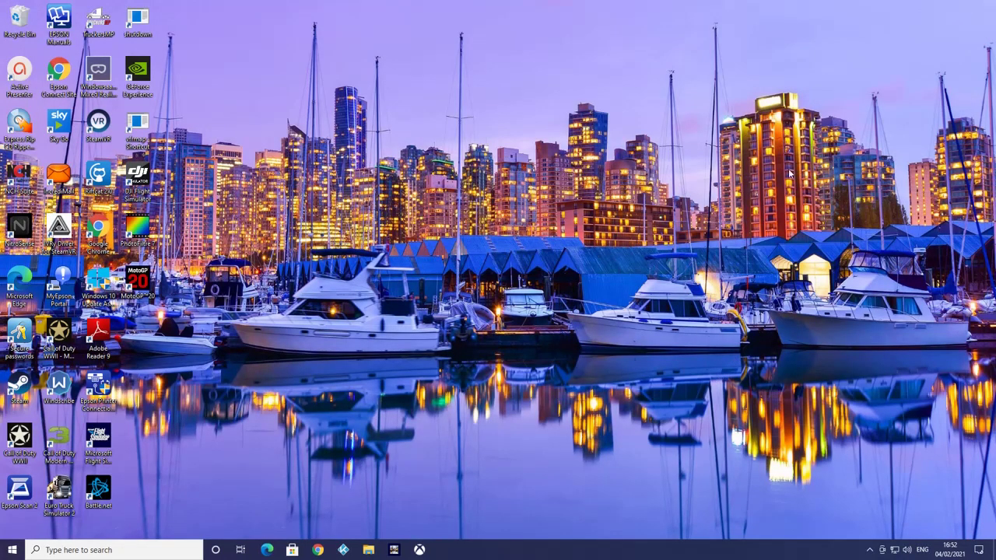